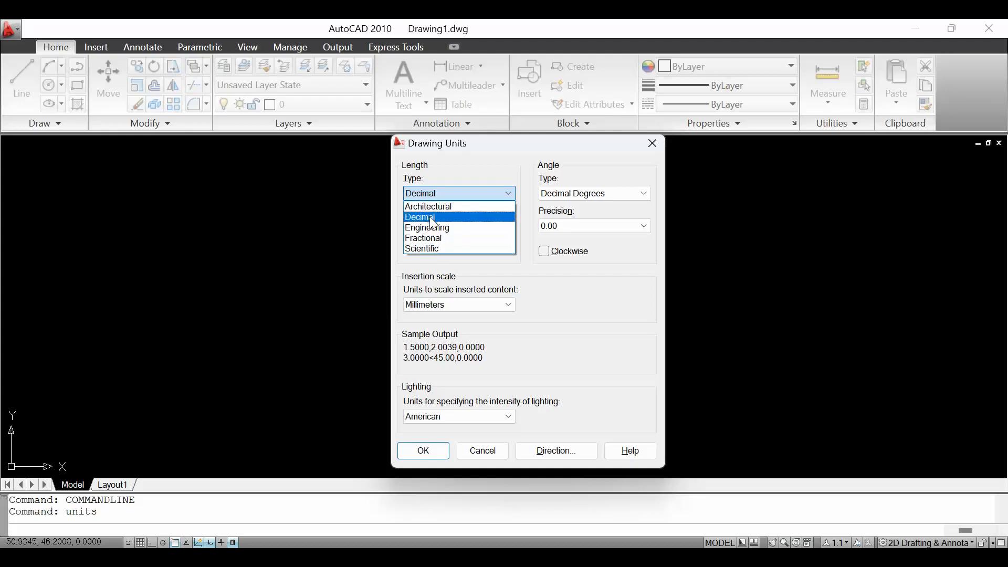
# Configure the drawing units to decimal lengths with precision 0 and millimeters as the insertion scale
pyautogui.click(429, 217)
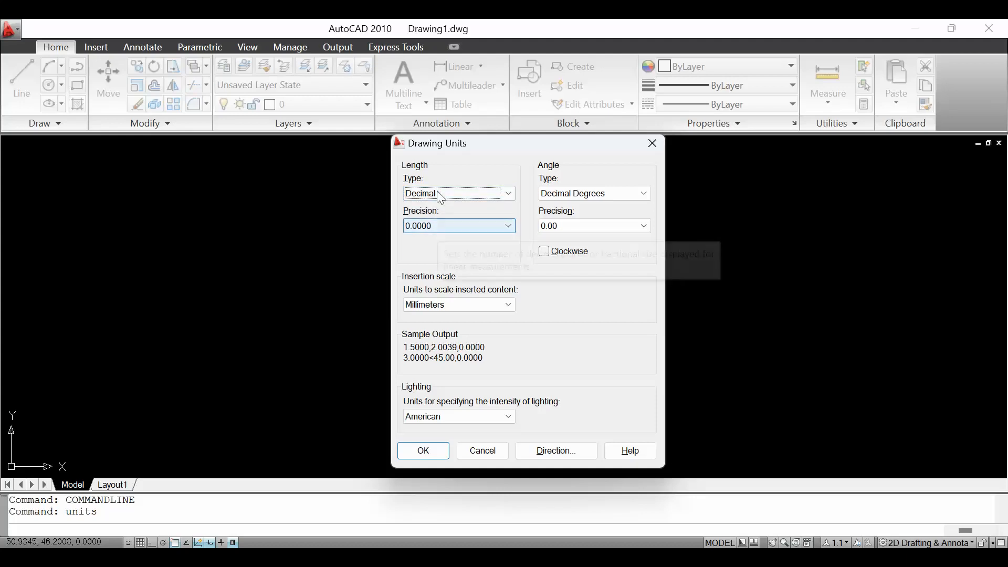
pyautogui.click(439, 227)
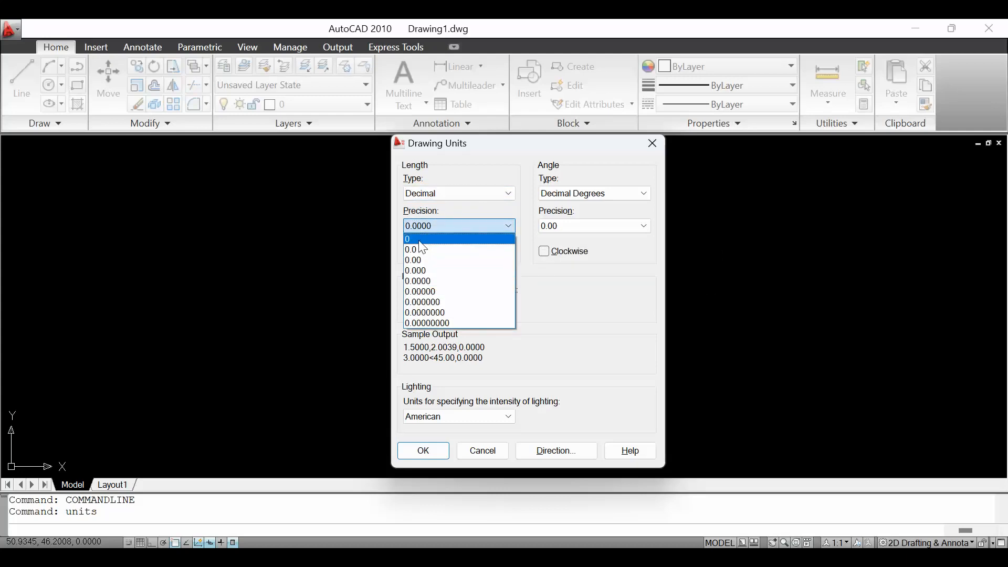
pyautogui.click(421, 240)
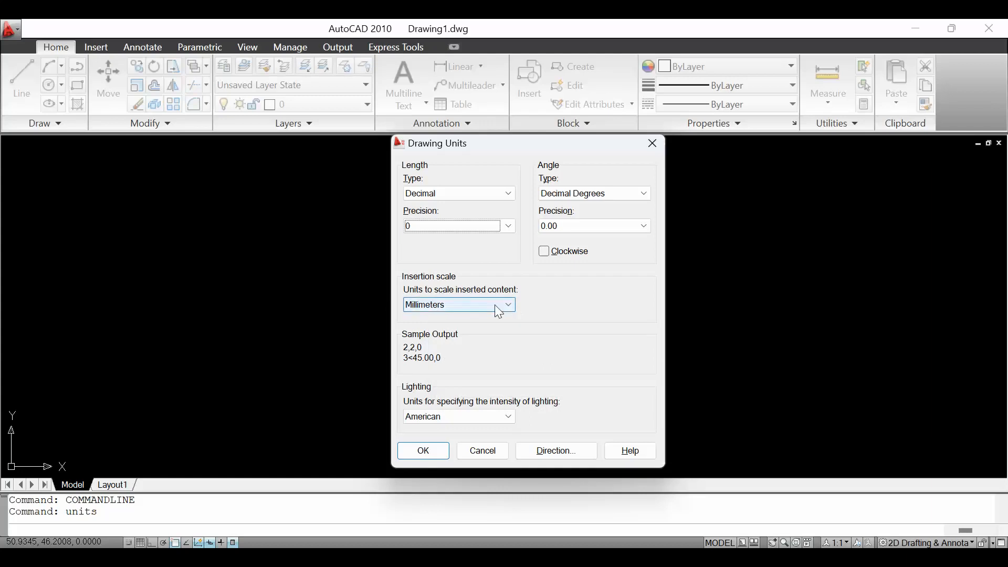
pyautogui.click(444, 309)
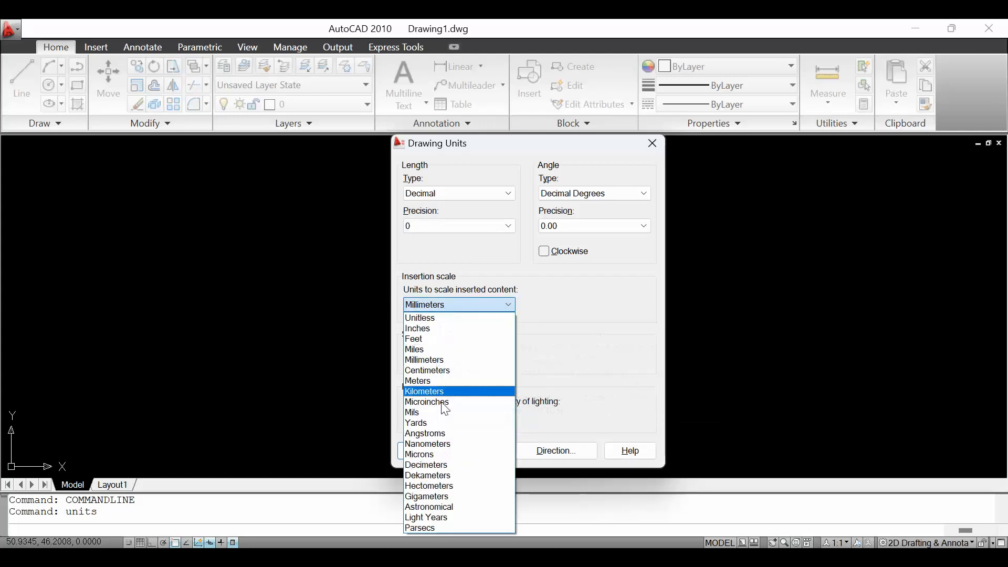
pyautogui.click(426, 361)
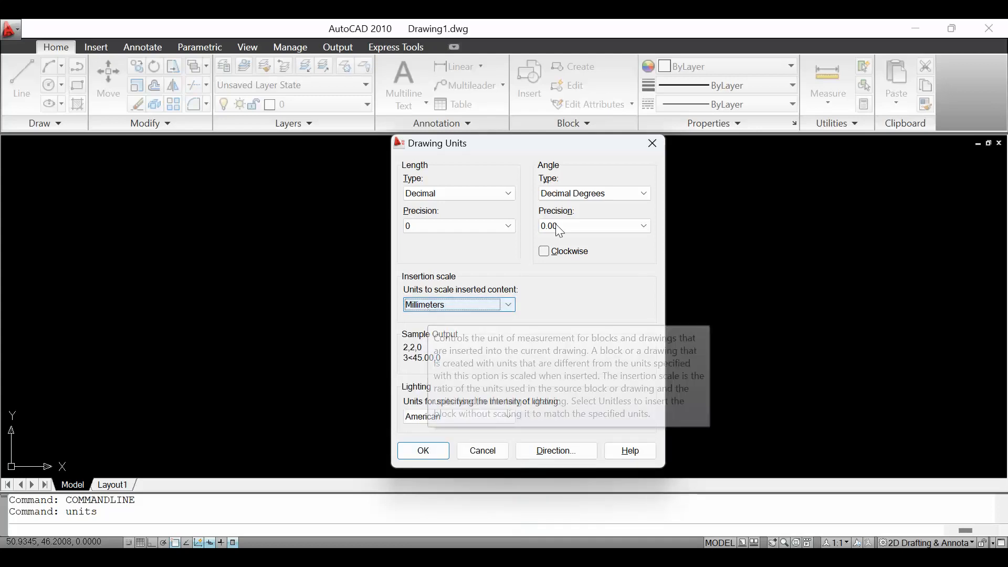
pyautogui.click(424, 451)
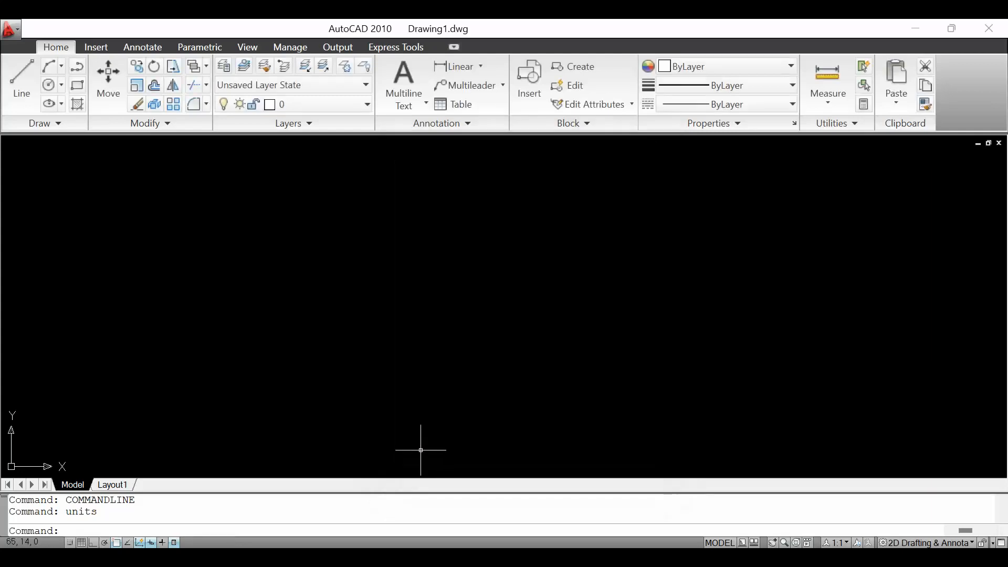
# Set the model space limits from 0,0 to 210,297 and zoom to the whole drawing area
pyautogui.write('limits')
pyautogui.press('Return')
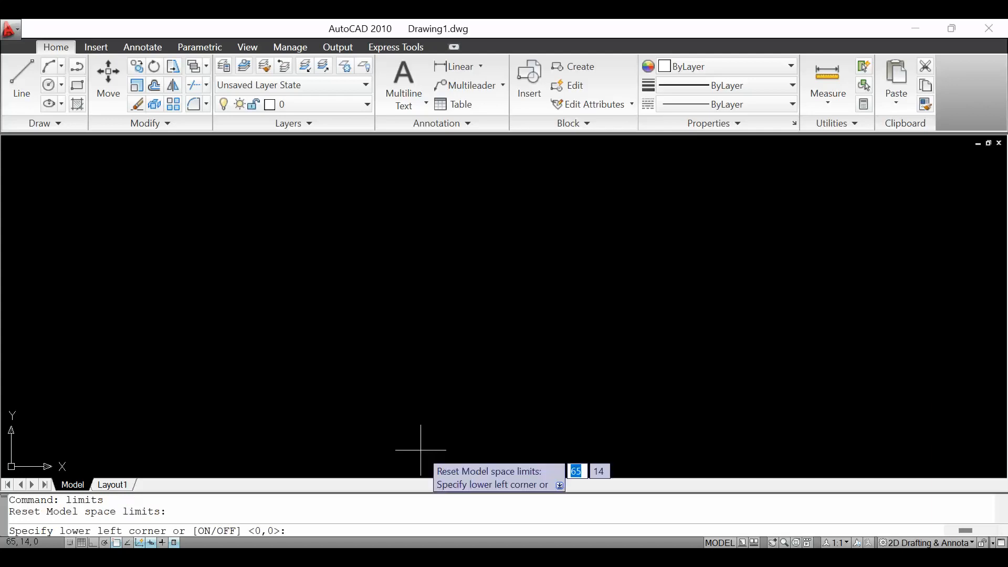
pyautogui.press('Return')
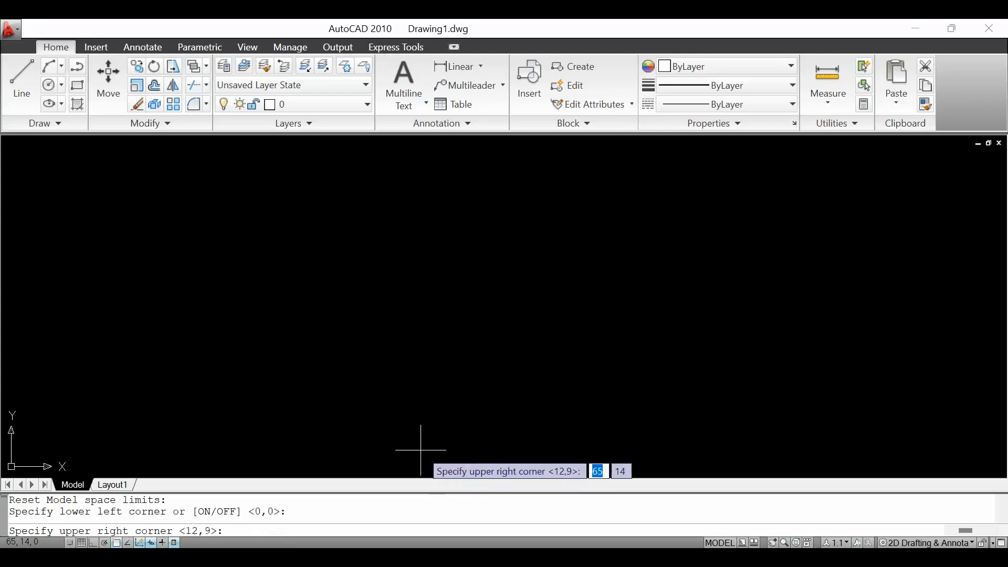
pyautogui.write('210')
pyautogui.press('Tab')
pyautogui.write('297')
pyautogui.press('Return')
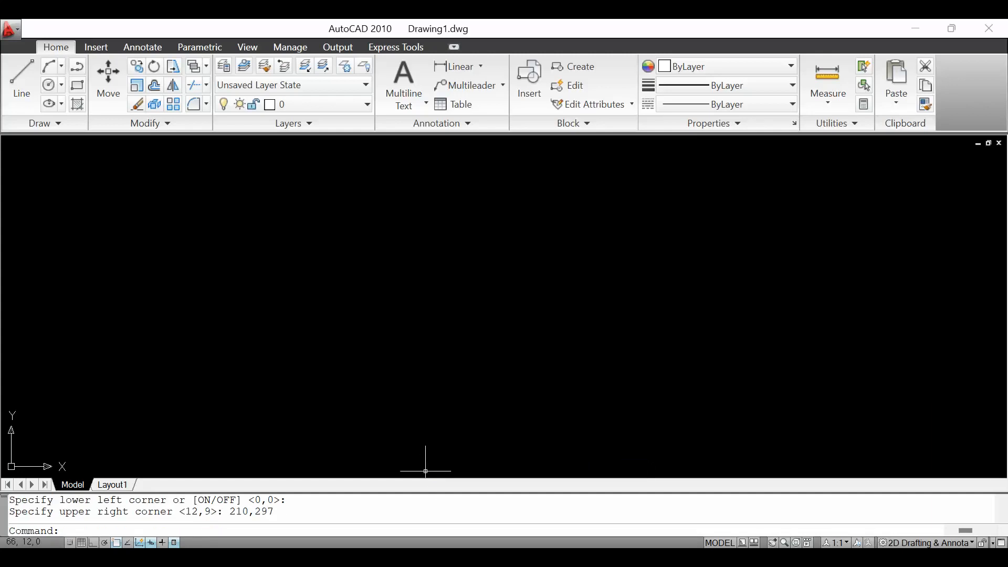
pyautogui.write('z')
pyautogui.press('Return')
pyautogui.write('a')
pyautogui.press('Return')
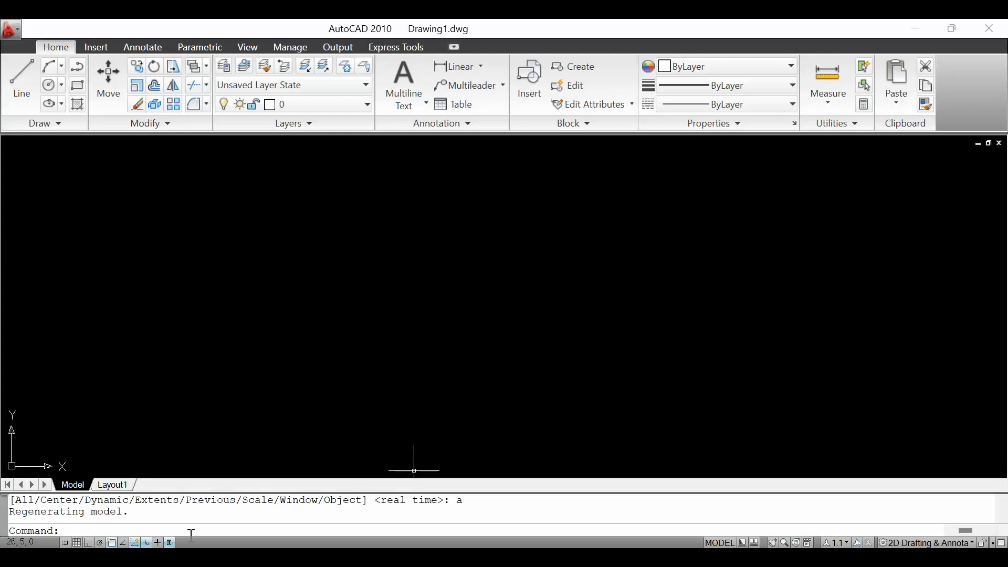
# Draw a circle with a diameter of 50 mm centred at about 87,134
pyautogui.write('c')
pyautogui.press('Return')
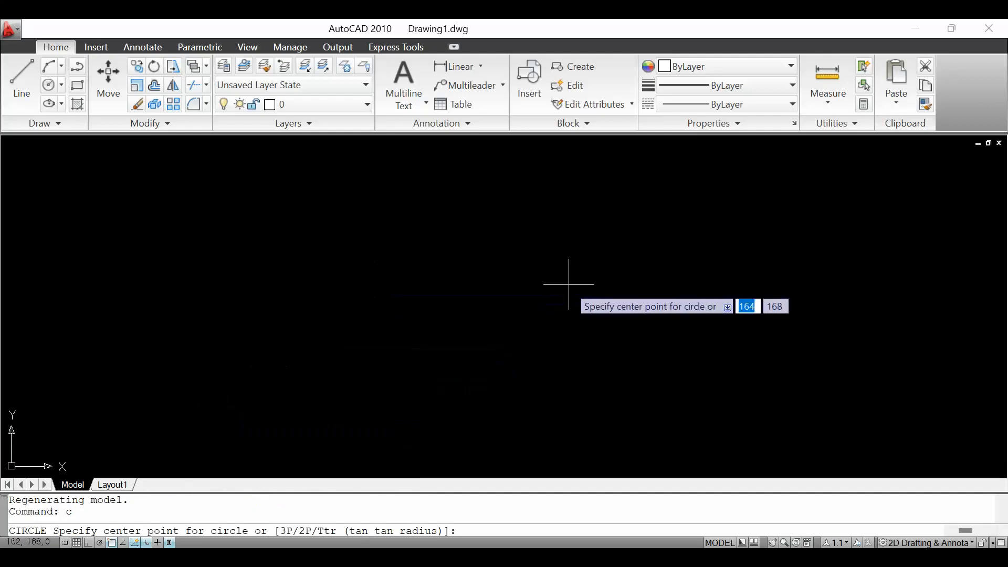
pyautogui.click(483, 323)
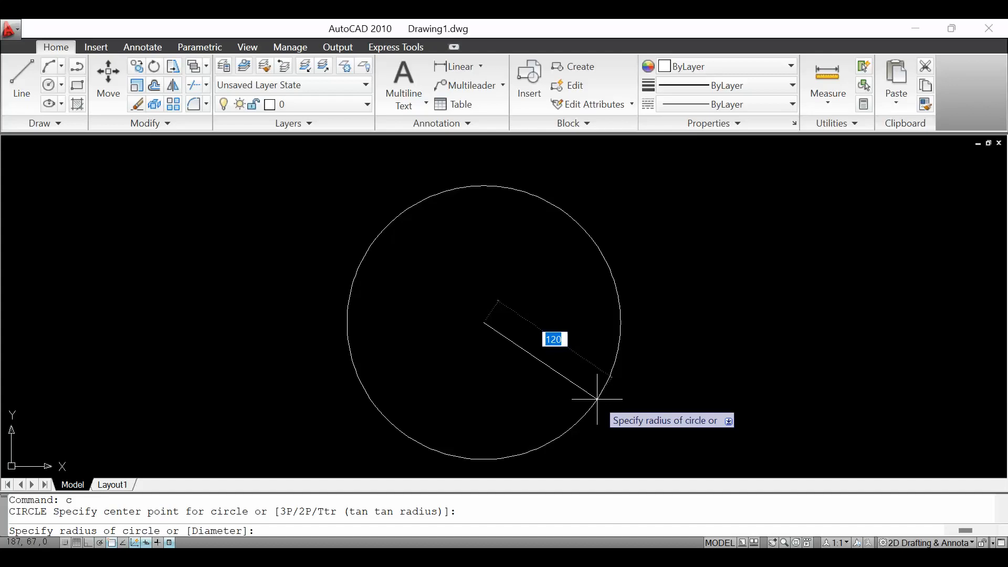
pyautogui.write('d')
pyautogui.press('Return')
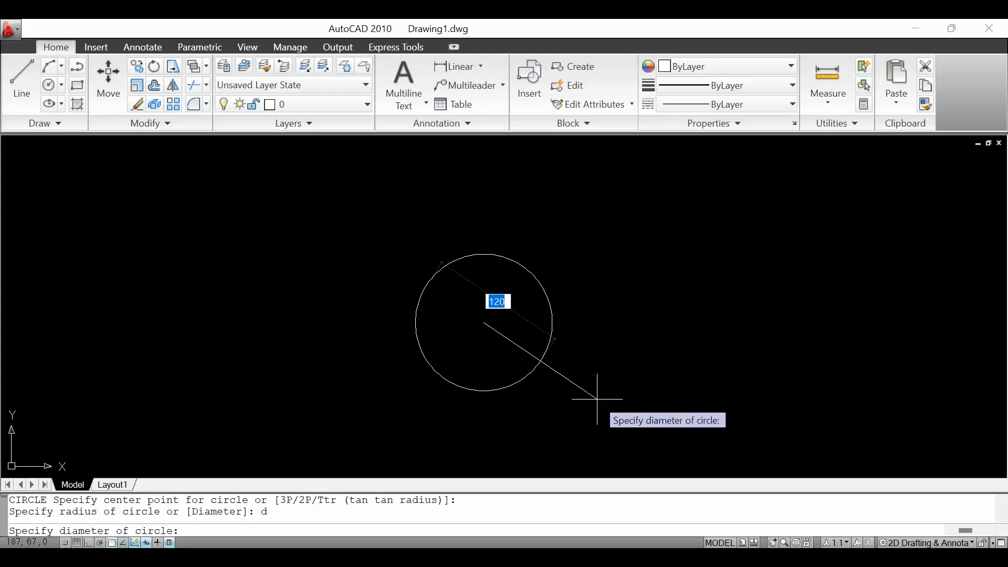
pyautogui.write('50')
pyautogui.press('Return')
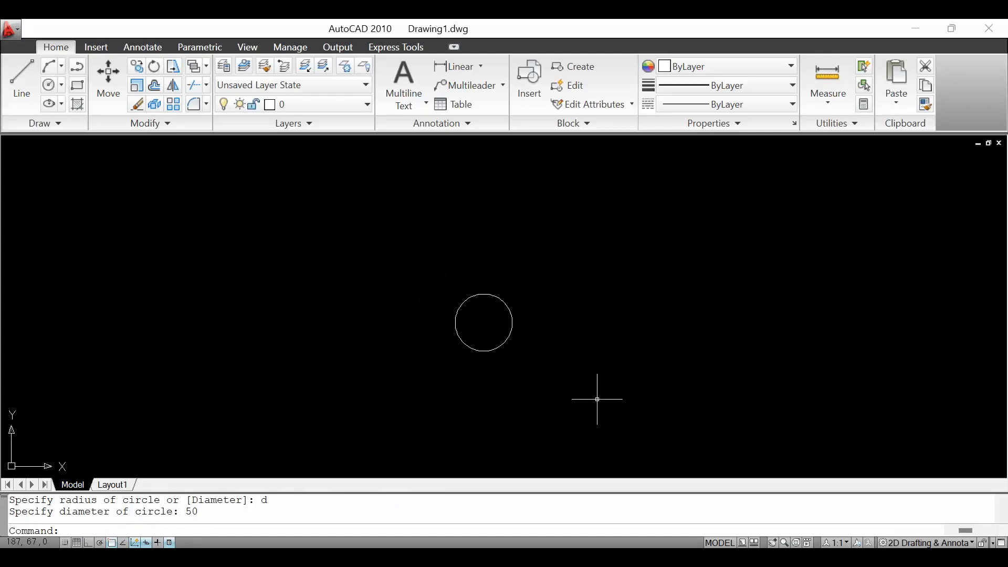
# Draw a concentric circle with a diameter of 68 mm around the 50 mm circle
pyautogui.write('c')
pyautogui.press('Return')
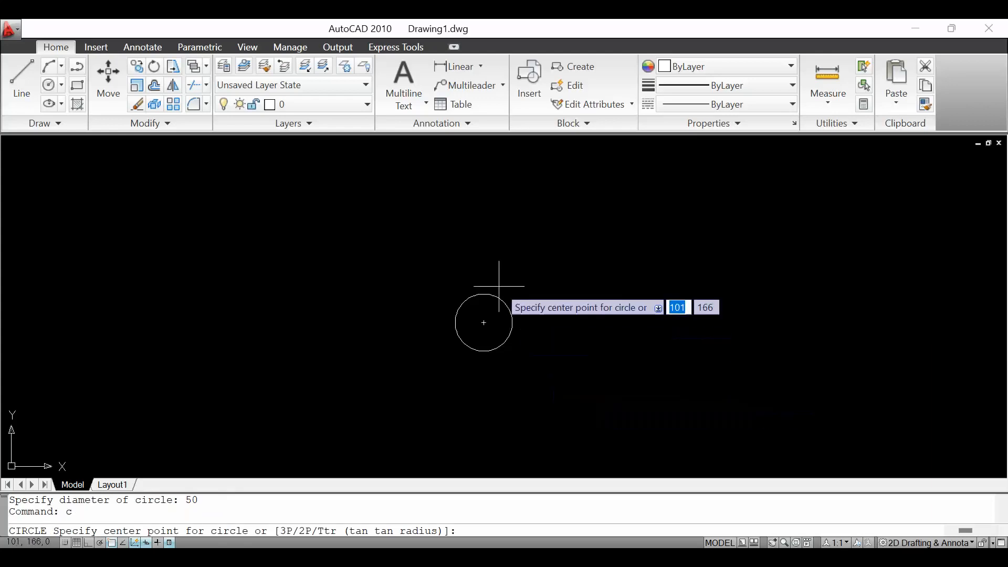
pyautogui.click(483, 323)
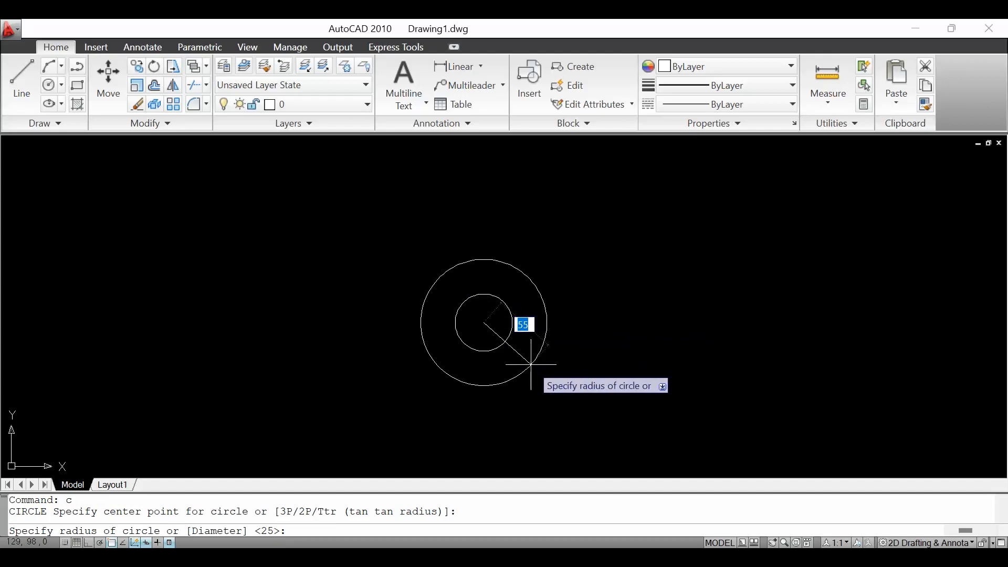
pyautogui.write('d')
pyautogui.press('Return')
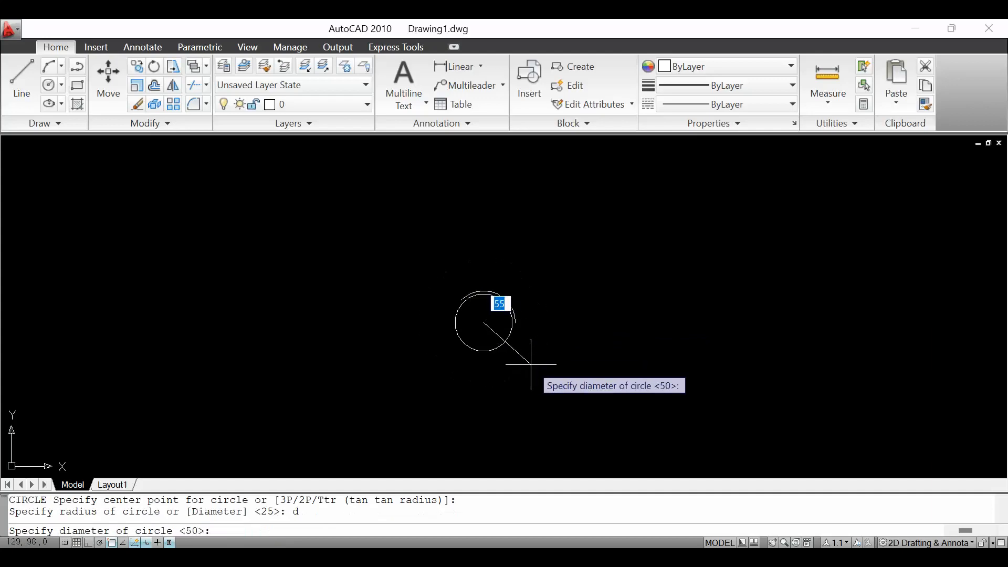
pyautogui.write('68')
pyautogui.press('Return')
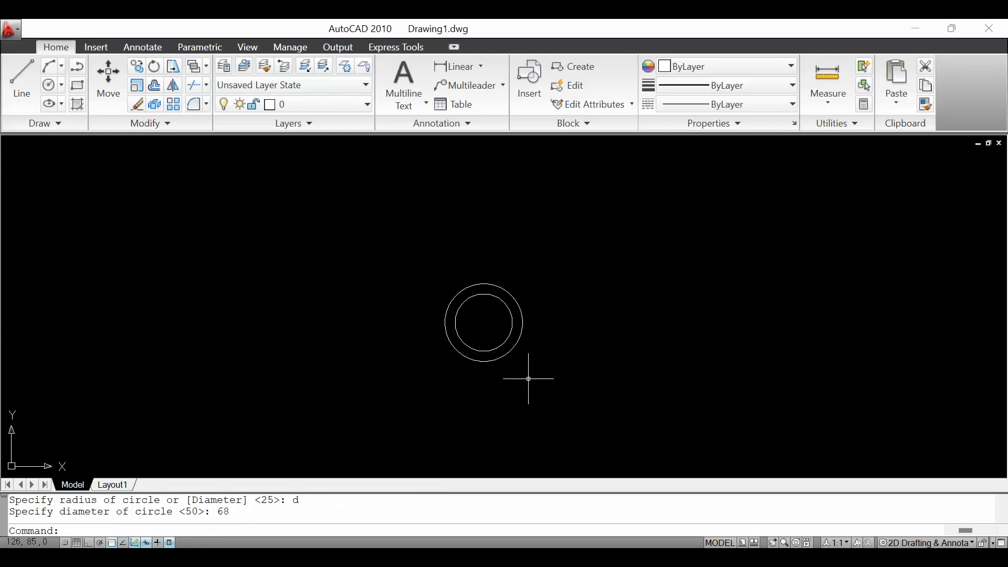
# Draw a third concentric circle with a diameter of 85 mm on the same centre
pyautogui.press('Return')
pyautogui.click(483, 323)
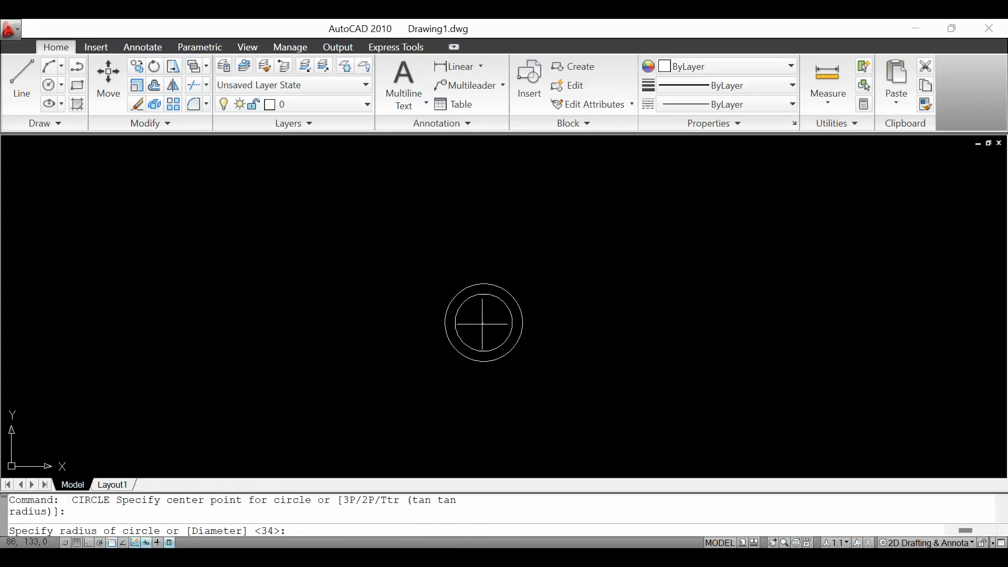
pyautogui.write('d')
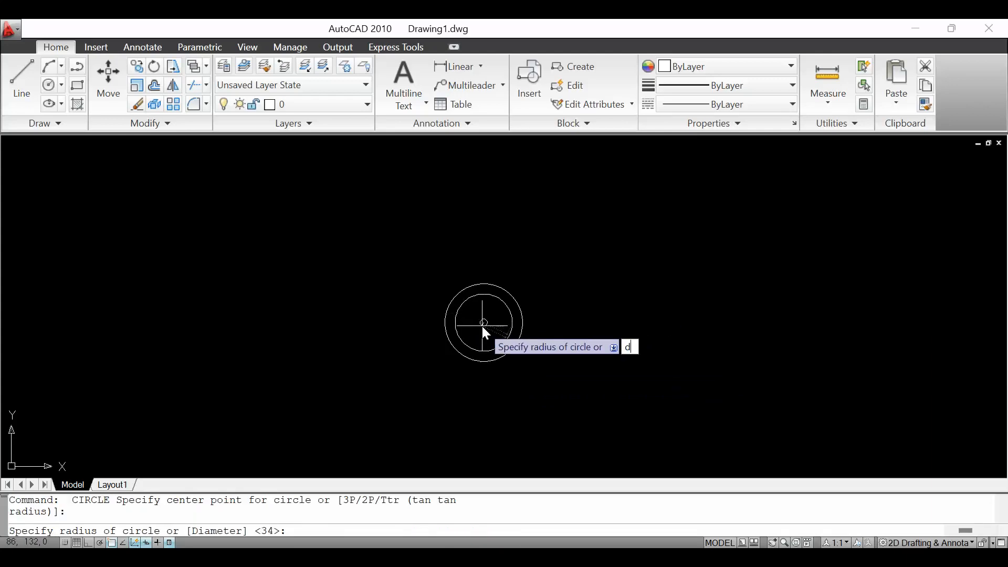
pyautogui.press('Return')
pyautogui.write('85')
pyautogui.press('Return')
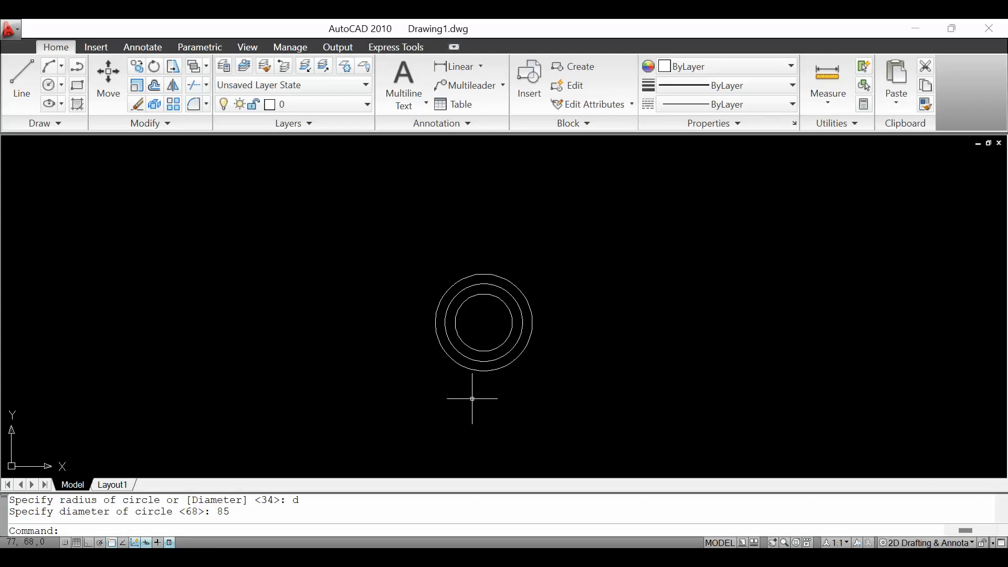
# Change the middle circle's color to Yellow and its linetype to CENTER
pyautogui.scroll(2, 524, 263)
pyautogui.scroll(1, 490, 309)
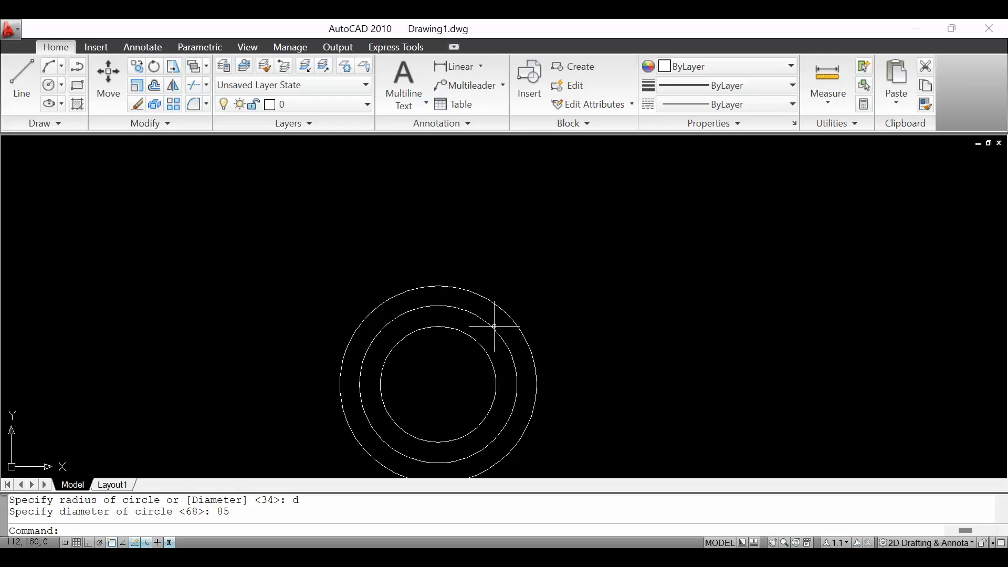
pyautogui.click(494, 326)
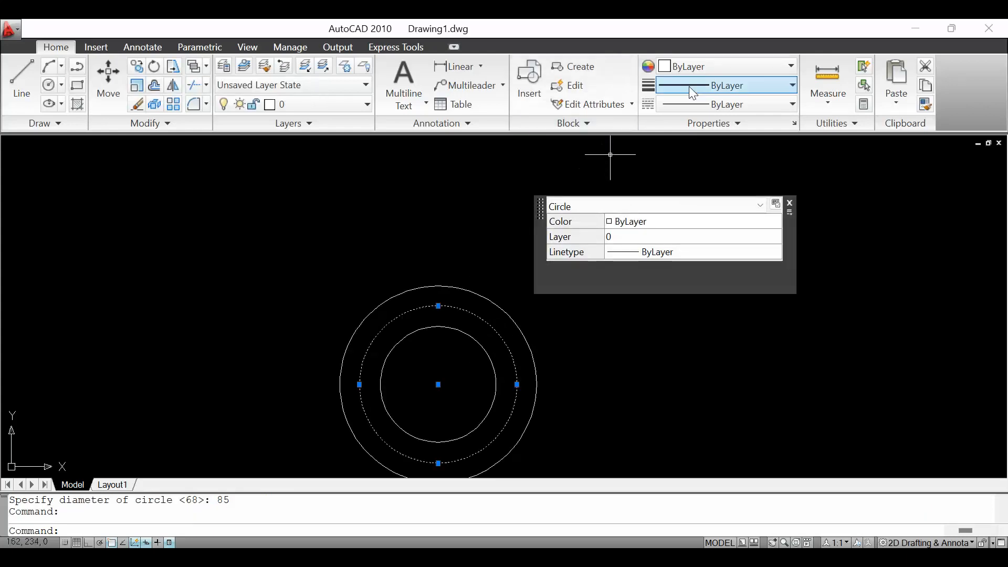
pyautogui.click(729, 66)
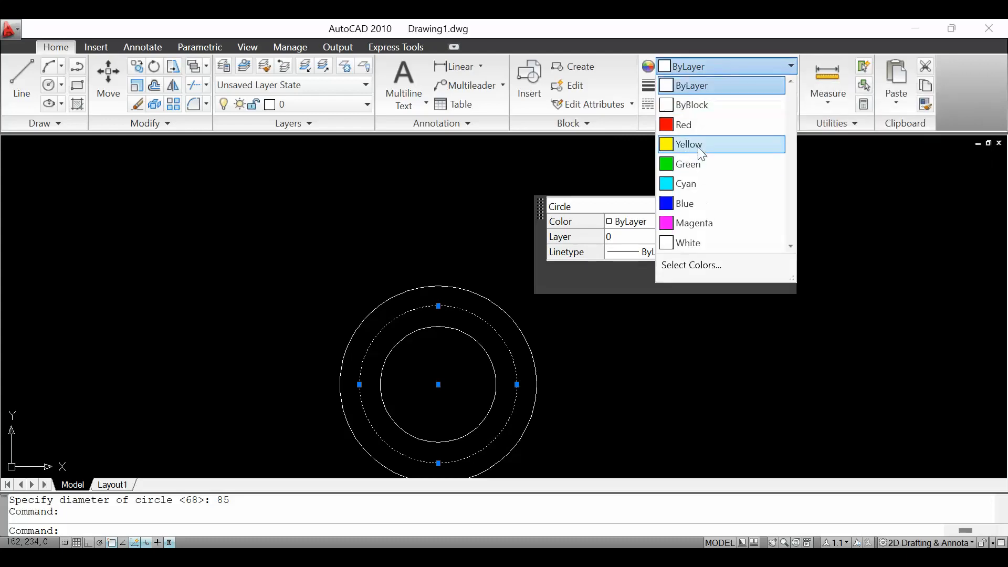
pyautogui.click(693, 144)
pyautogui.click(727, 111)
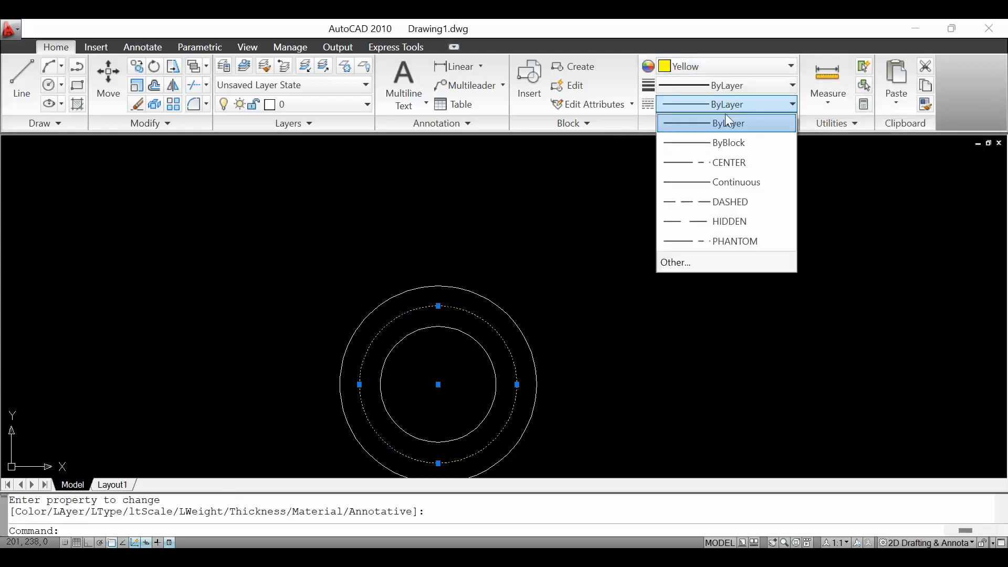
pyautogui.click(735, 163)
pyautogui.press('Escape')
pyautogui.press('Escape')
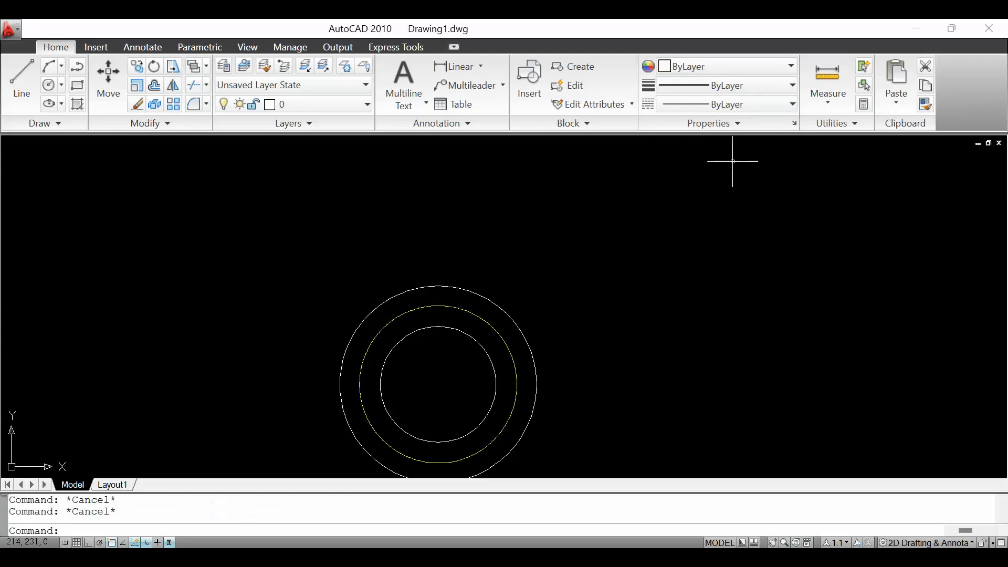
# Set the linetype scale of the yellow middle circle to 10 in its properties
pyautogui.click(502, 334)
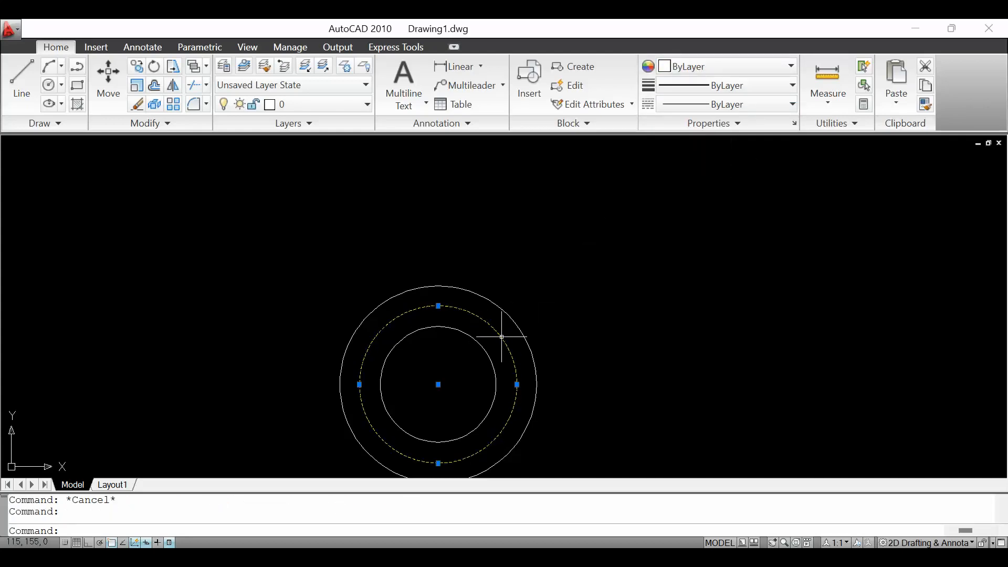
pyautogui.rightClick(502, 335)
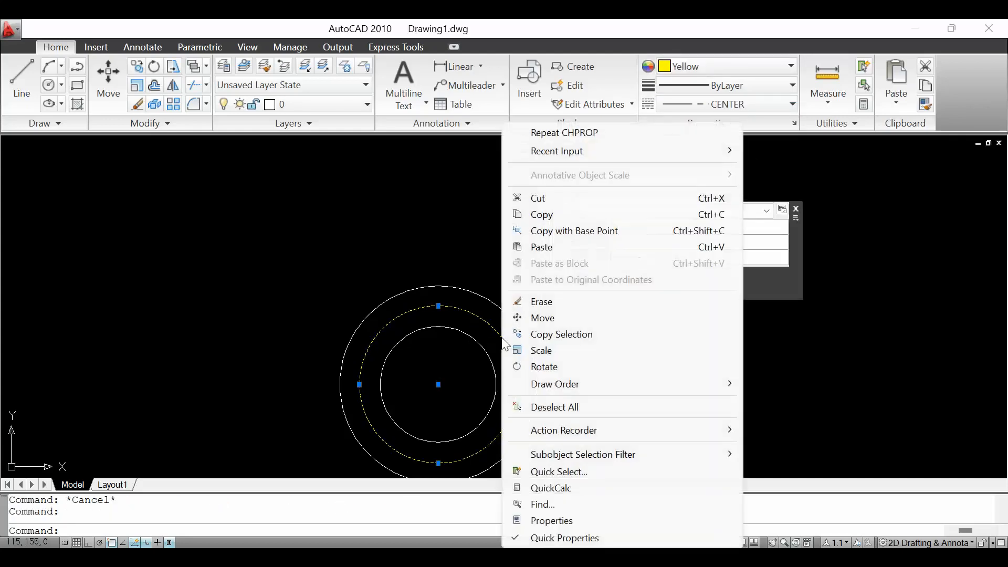
pyautogui.click(572, 525)
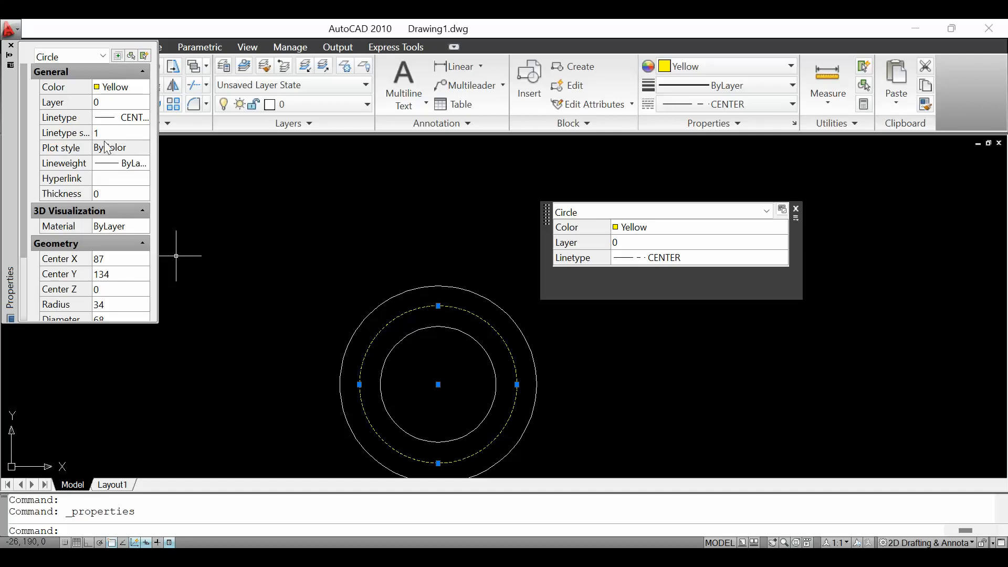
pyautogui.click(107, 132)
pyautogui.write('1')
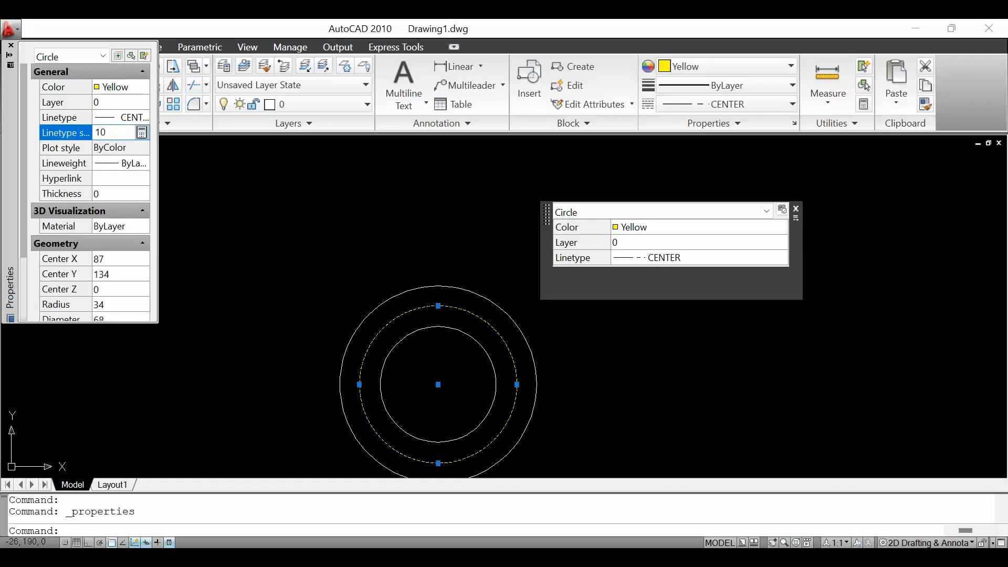
pyautogui.press('Return')
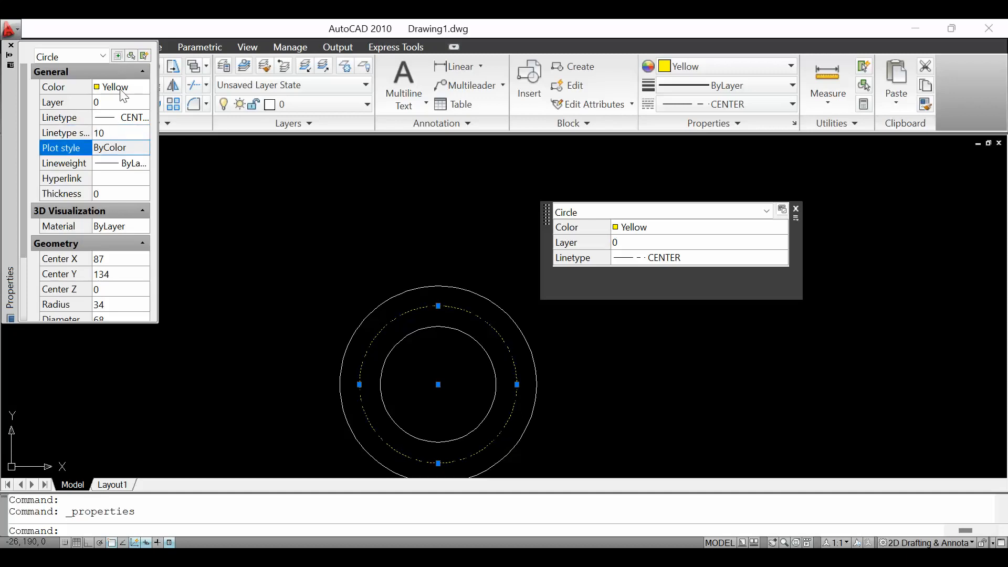
pyautogui.press('Escape')
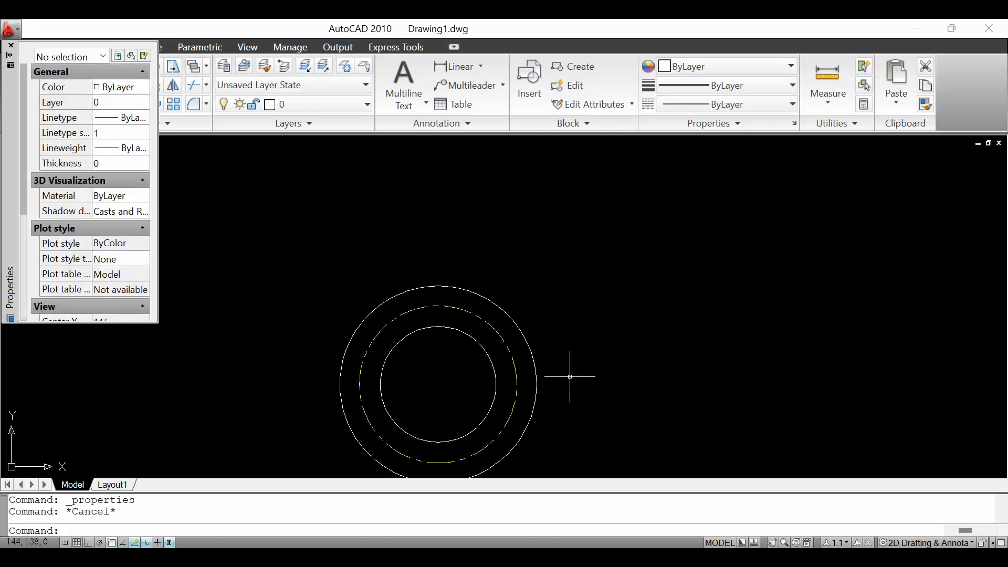
pyautogui.press('Escape')
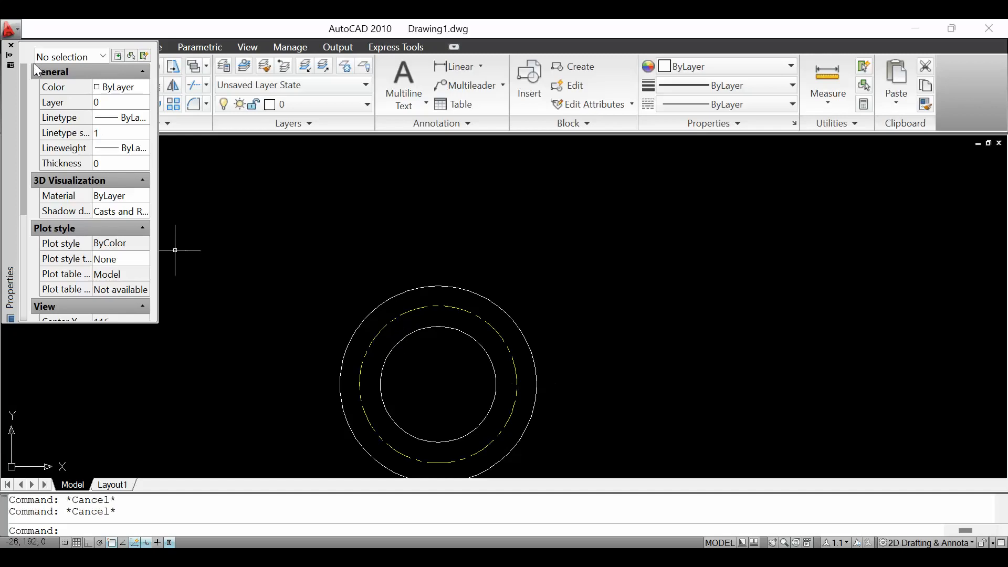
pyautogui.click(11, 45)
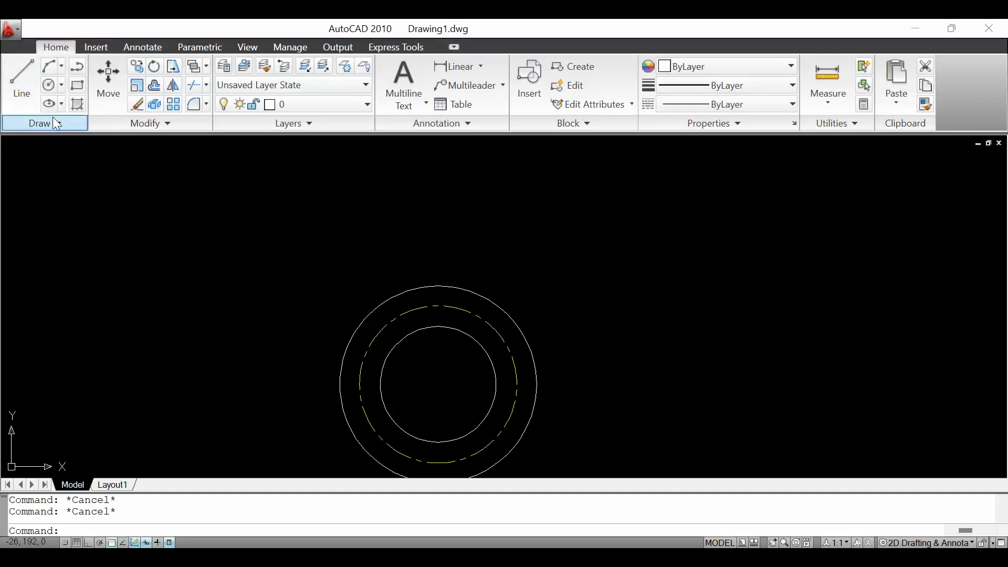
# Draw a circle with a diameter of 8 mm centred on the upper quadrant of the yellow center-line circle
pyautogui.write('c')
pyautogui.press('Return')
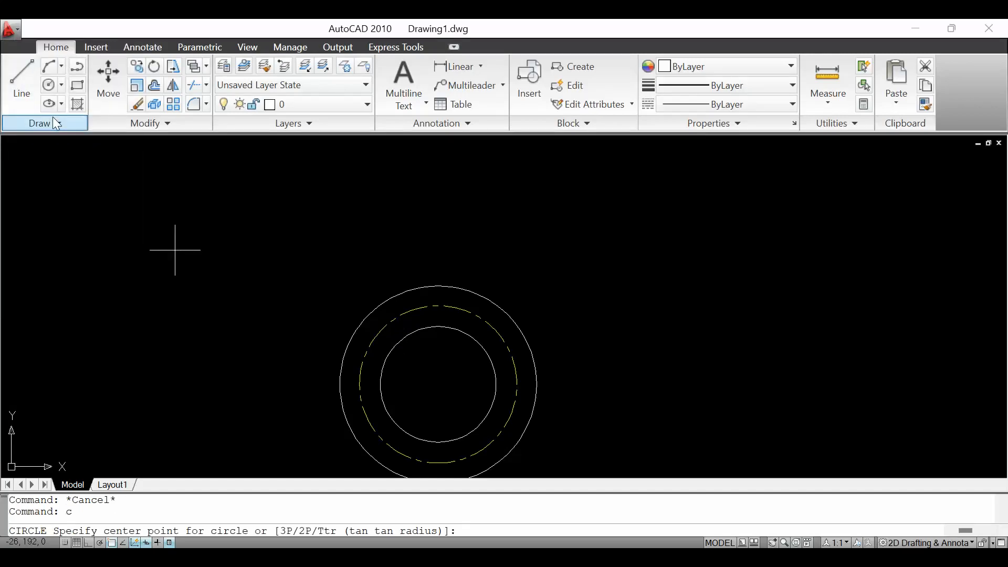
pyautogui.click(438, 306)
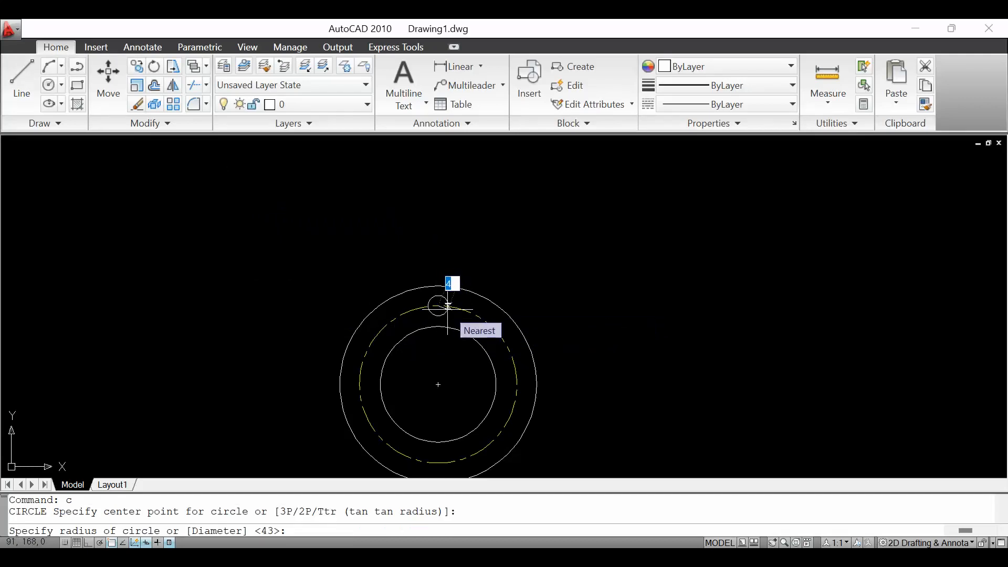
pyautogui.write('d')
pyautogui.press('Return')
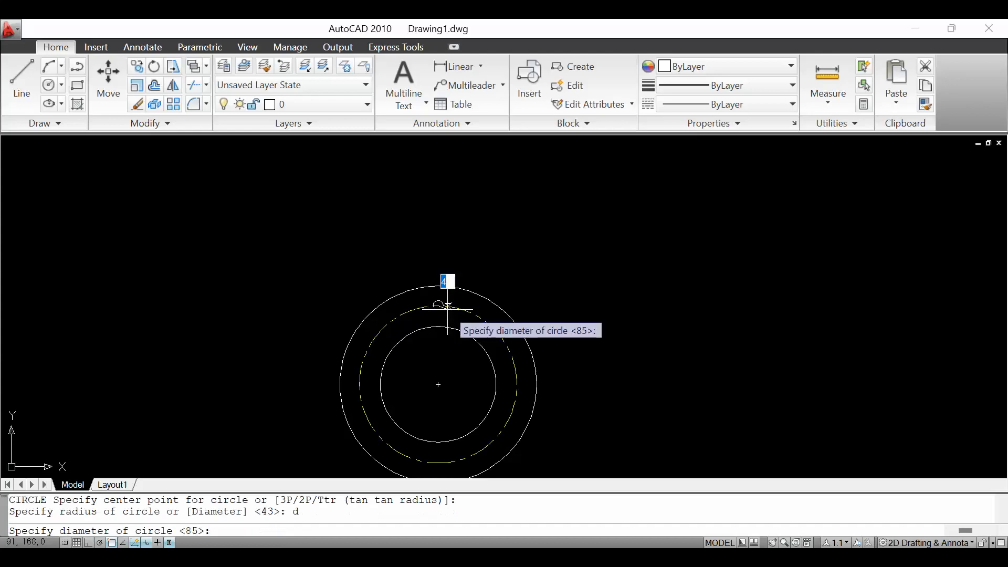
pyautogui.write('8')
pyautogui.press('Return')
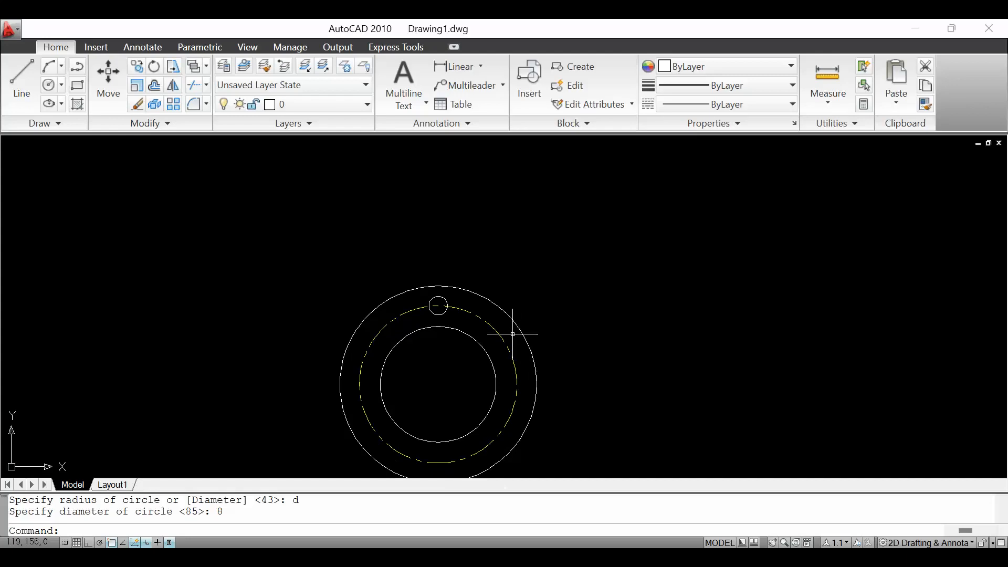
# Start a polar array and select the 8 mm circle as the object to copy
pyautogui.write('rray')
pyautogui.press('Return')
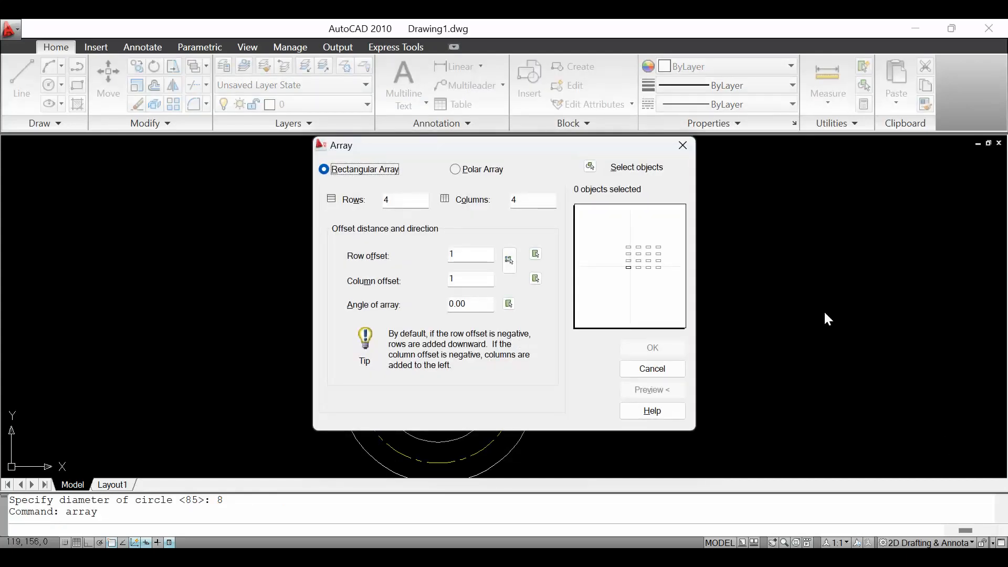
pyautogui.click(454, 169)
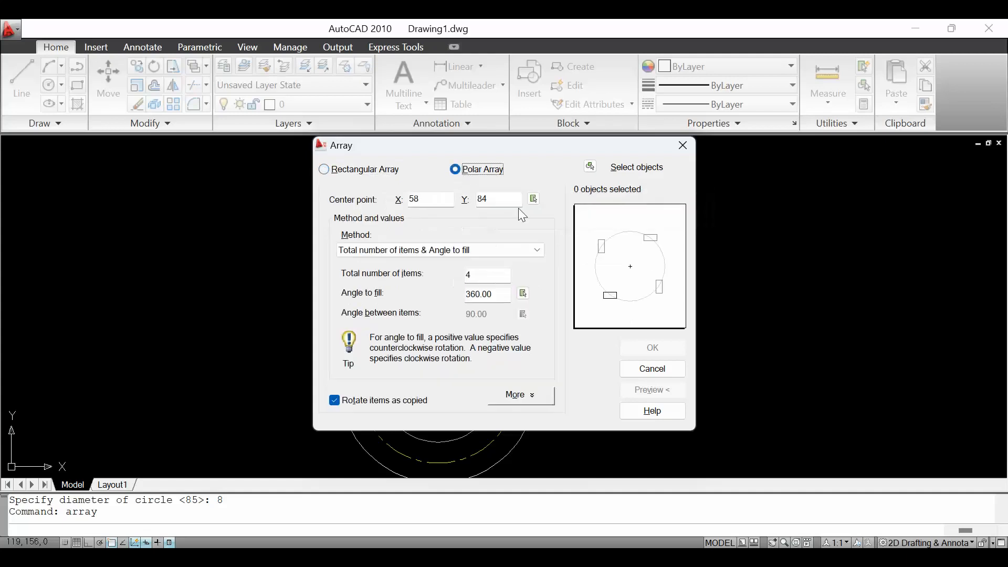
pyautogui.click(590, 168)
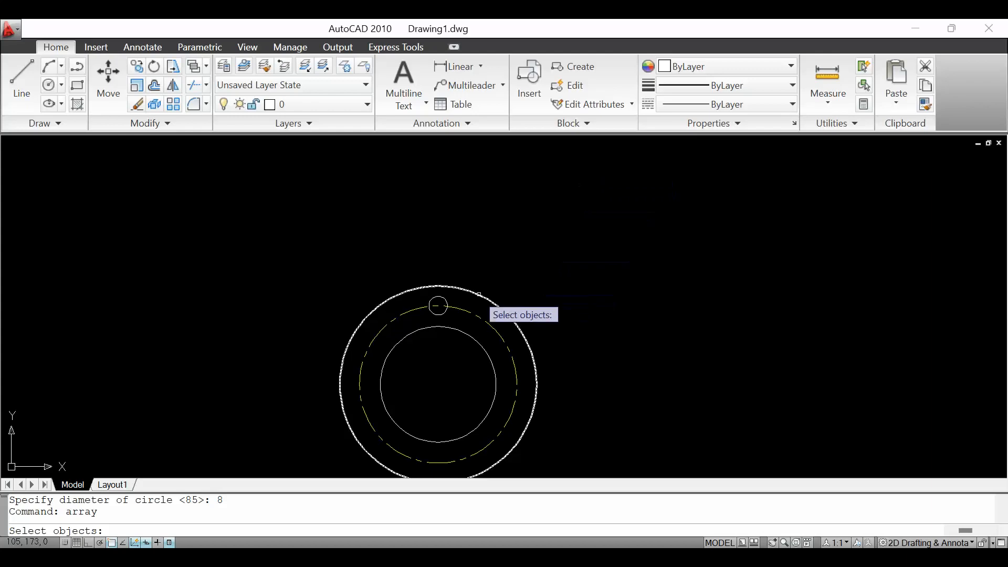
pyautogui.click(439, 302)
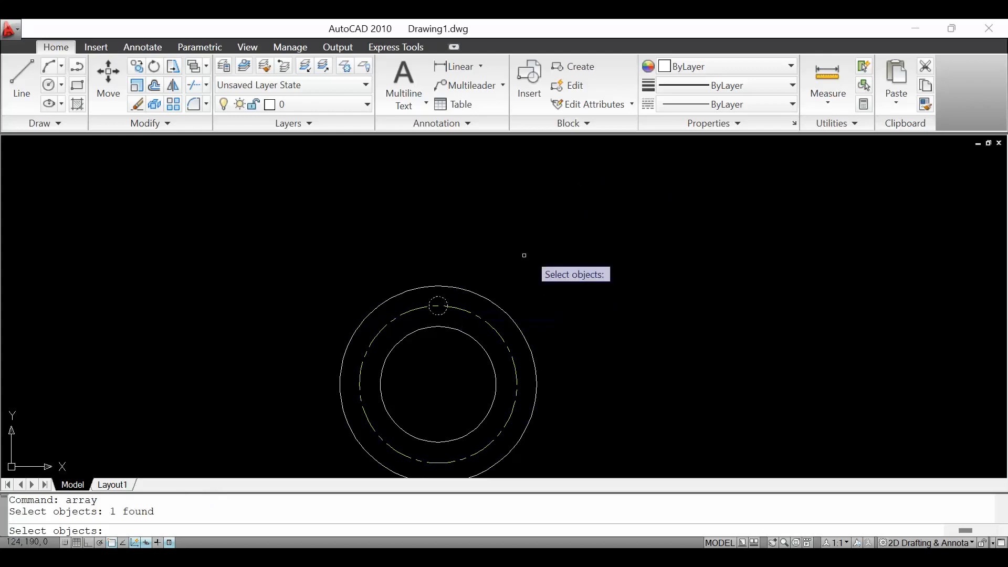
pyautogui.press('Return')
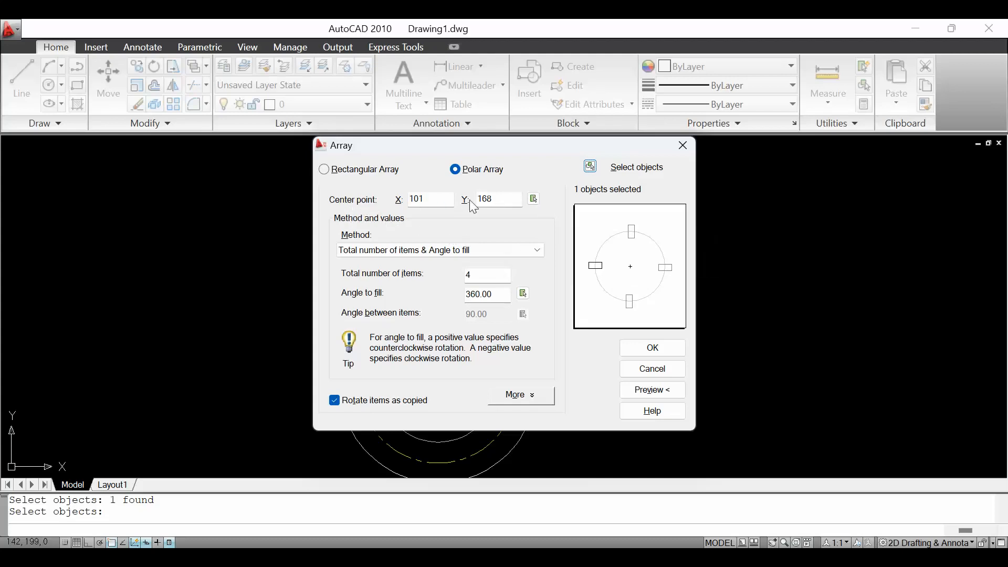
# Array the 8 mm circle around the common centre of the concentric circles with 6 total items
pyautogui.click(534, 198)
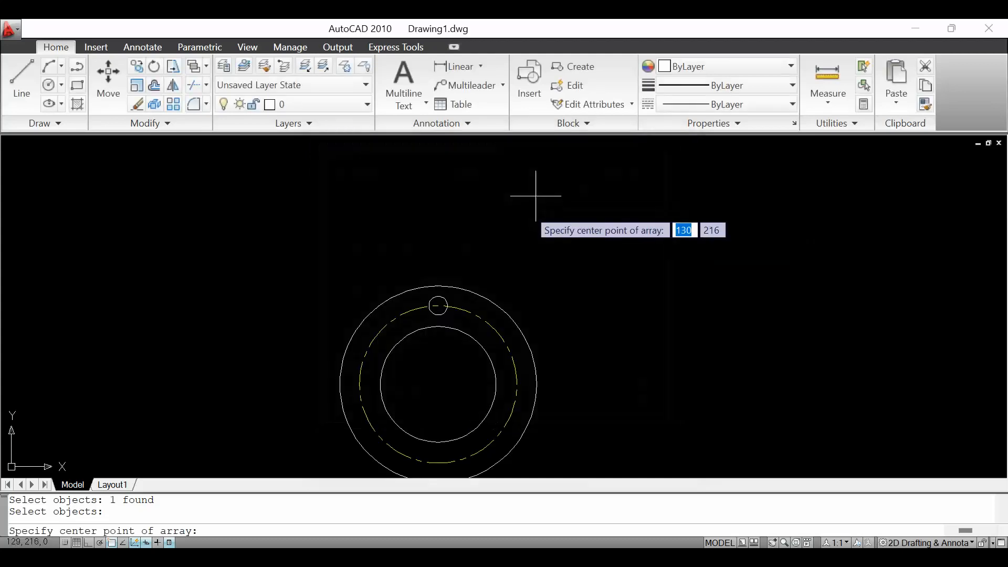
pyautogui.click(439, 384)
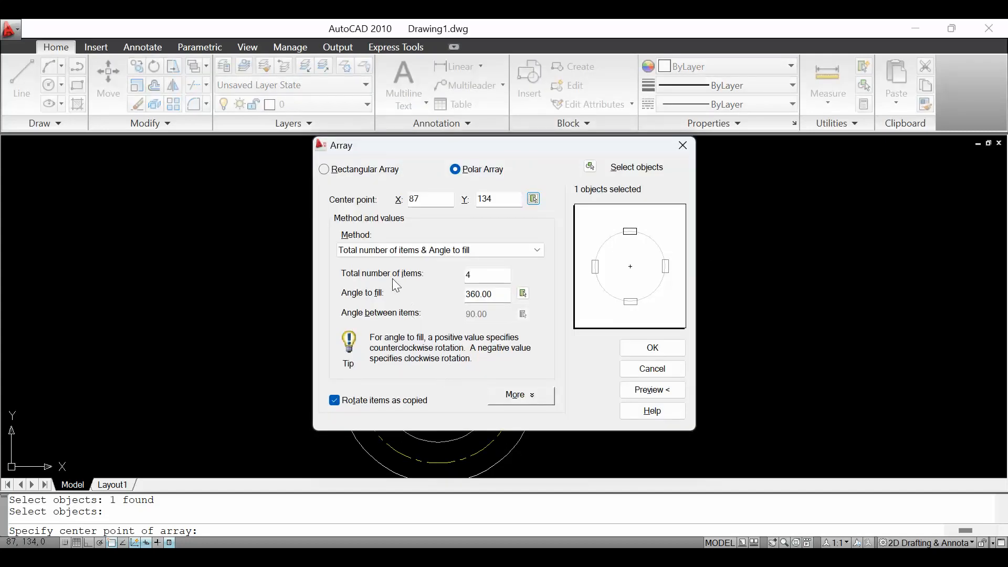
pyautogui.moveTo(482, 277); pyautogui.dragTo(430, 286)
pyautogui.write('6')
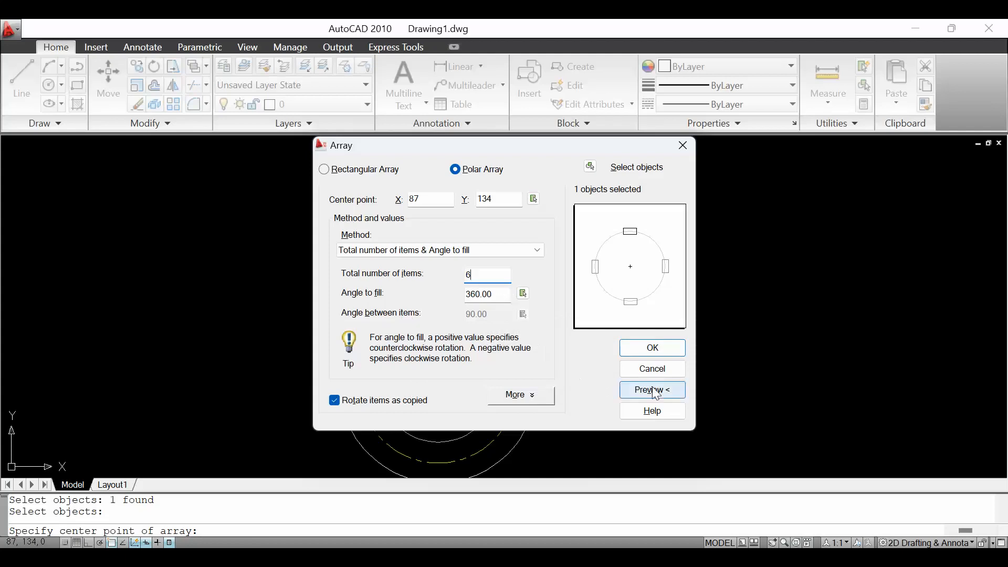
pyautogui.click(646, 394)
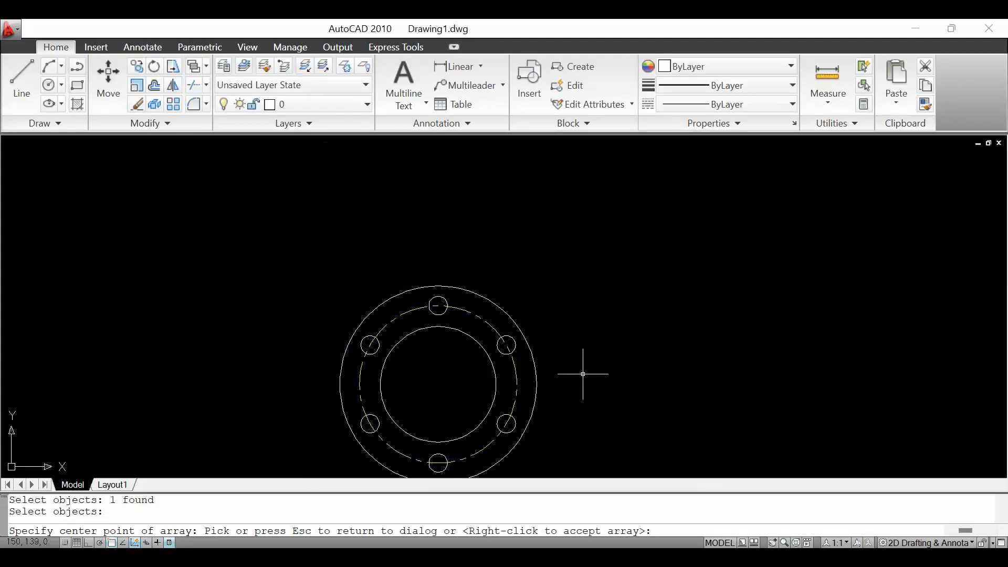
pyautogui.rightClick(589, 348)
# Draw a circle with a diameter of 140 mm on the common centre of the concentric circles
pyautogui.scroll(-2, 589, 346)
pyautogui.scroll(1, 582, 378)
pyautogui.scroll(2, 524, 468)
pyautogui.scroll(-4, 461, 307)
pyautogui.scroll(3, 430, 381)
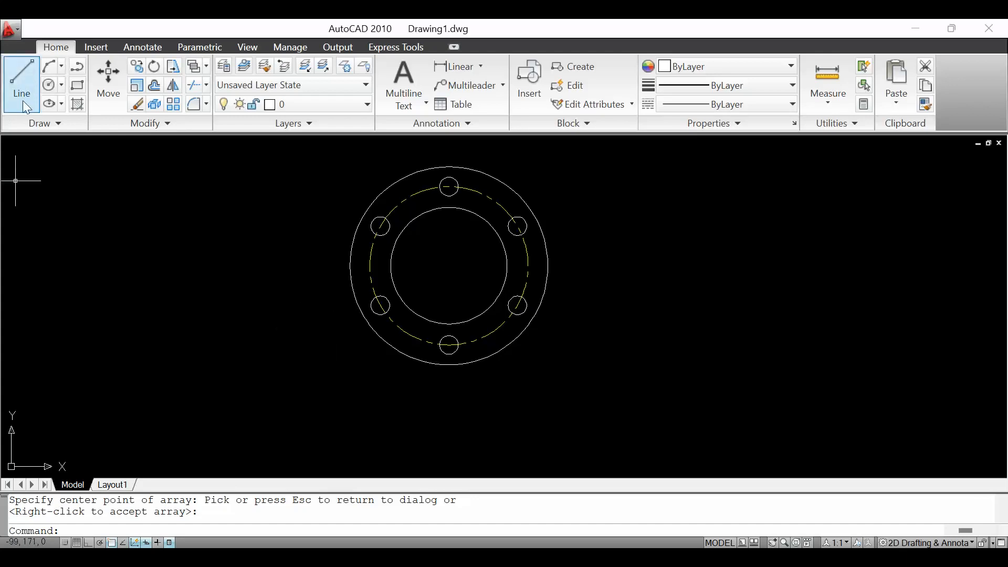
pyautogui.click(61, 87)
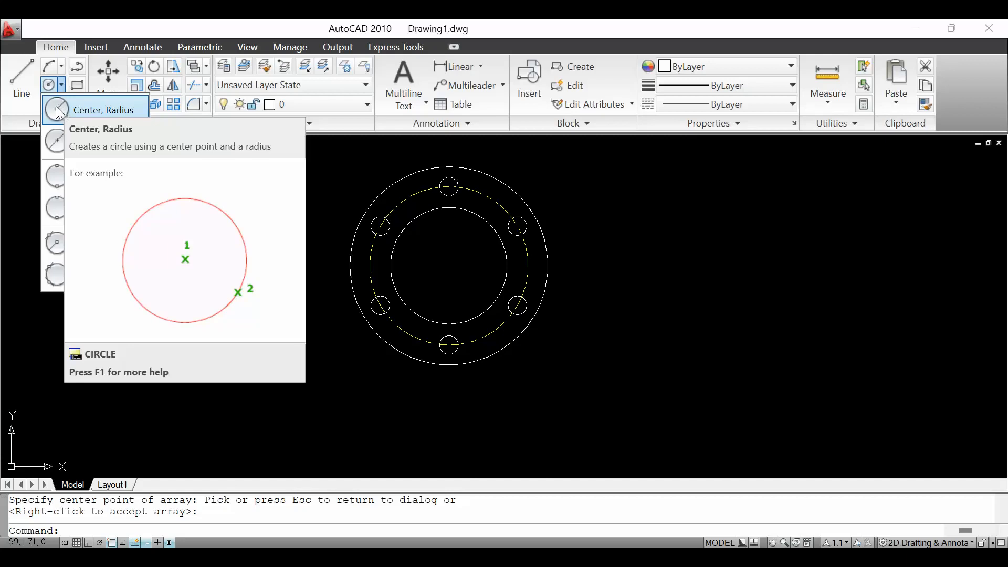
pyautogui.click(66, 110)
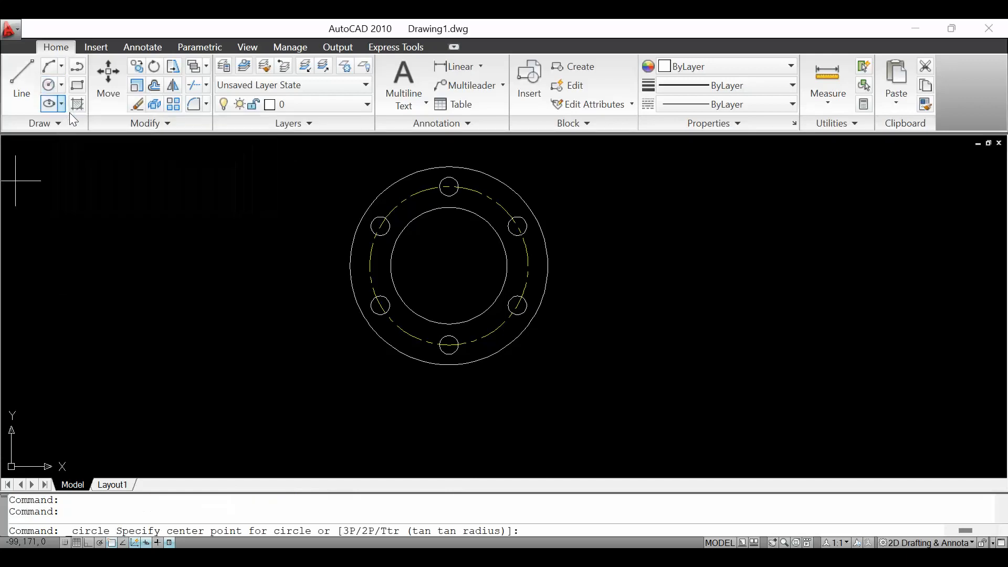
pyautogui.click(448, 266)
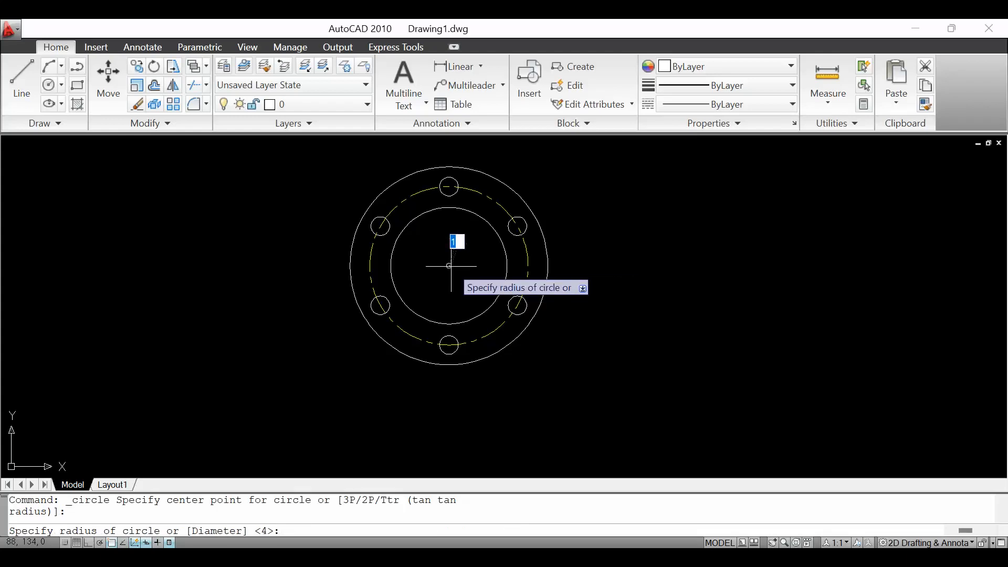
pyautogui.write('d')
pyautogui.press('Return')
pyautogui.write('140')
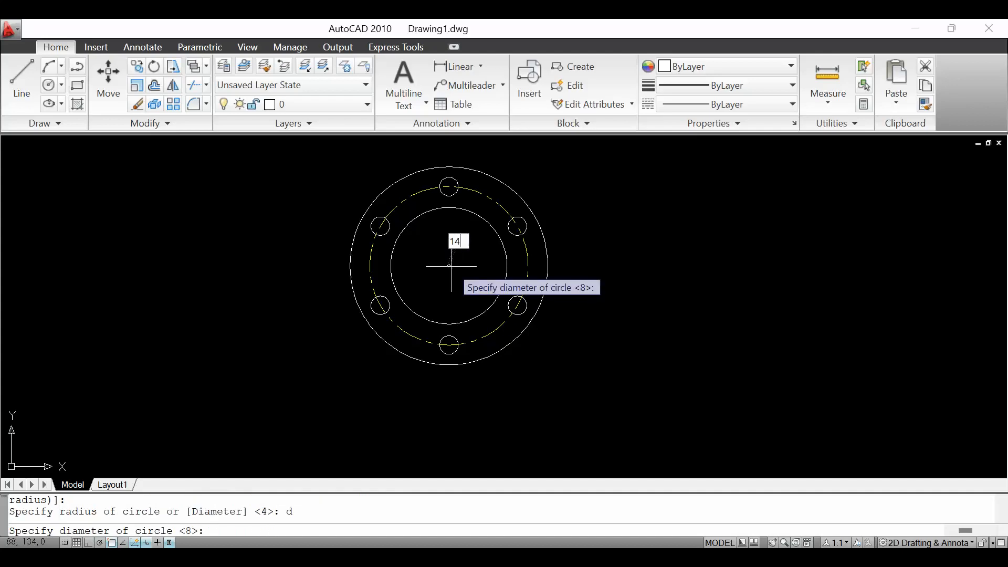
pyautogui.press('Return')
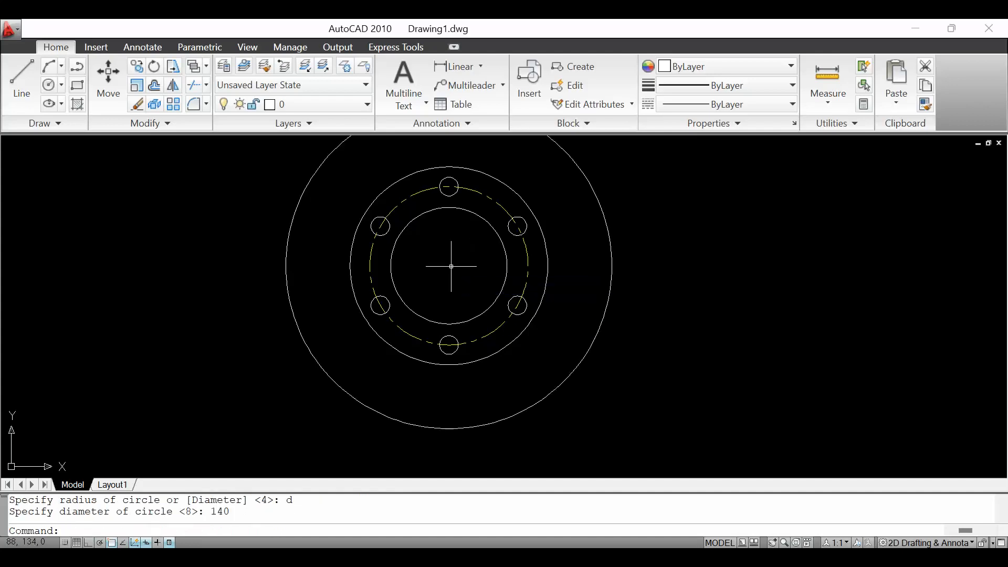
# Draw an outer concentric circle with a diameter of 180 mm on the same centre
pyautogui.press('Return')
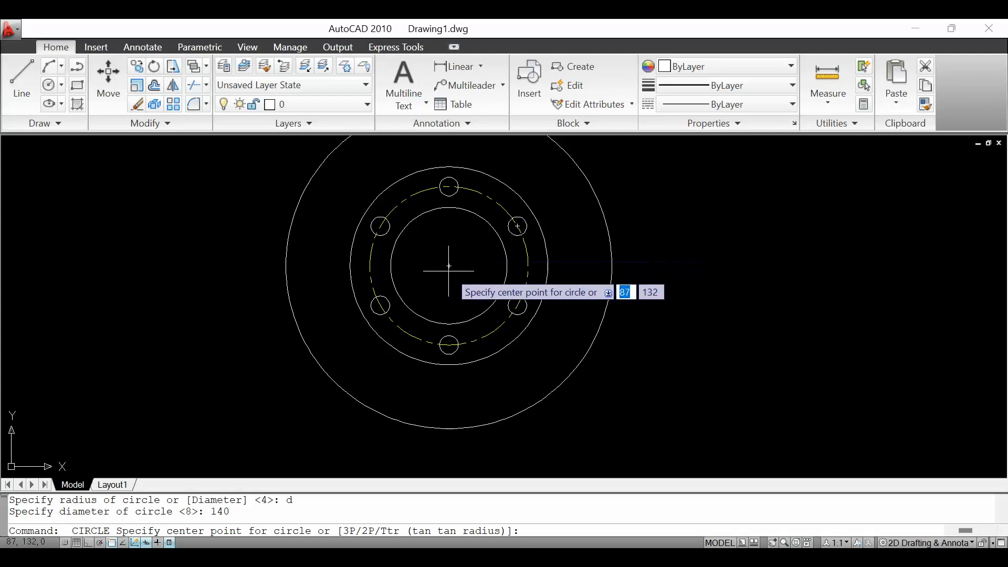
pyautogui.click(448, 266)
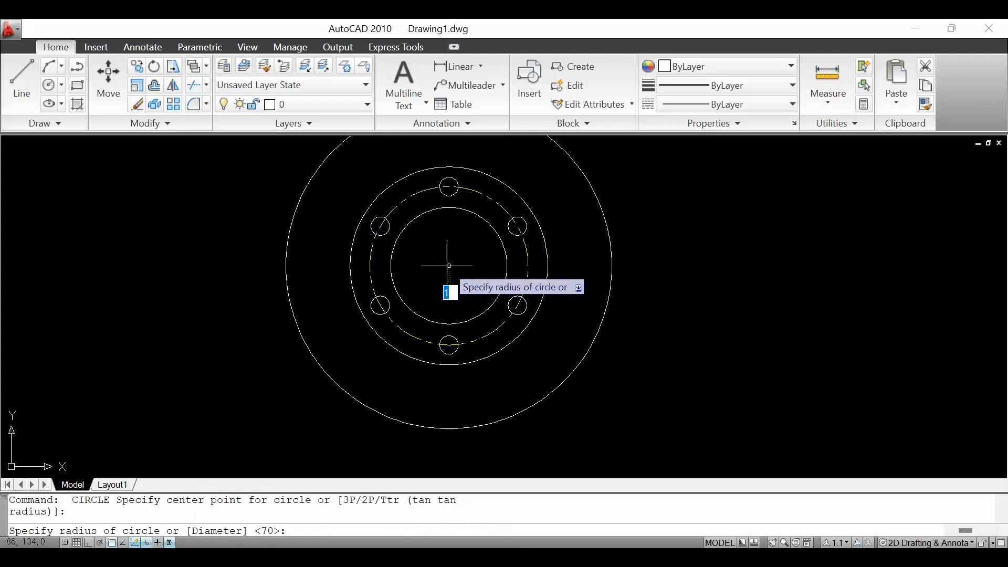
pyautogui.write('d')
pyautogui.press('Return')
pyautogui.write('1')
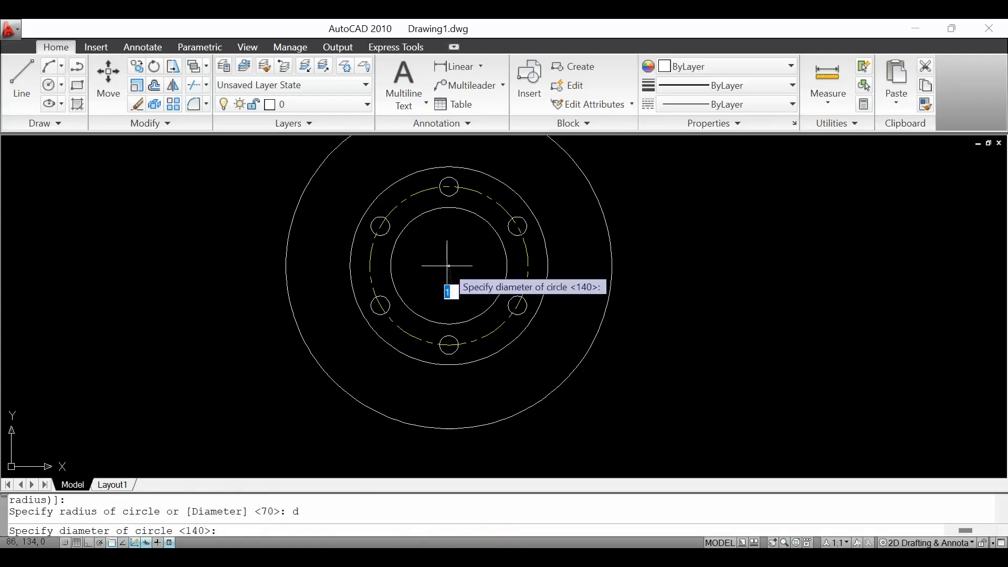
pyautogui.write('80')
pyautogui.press('Return')
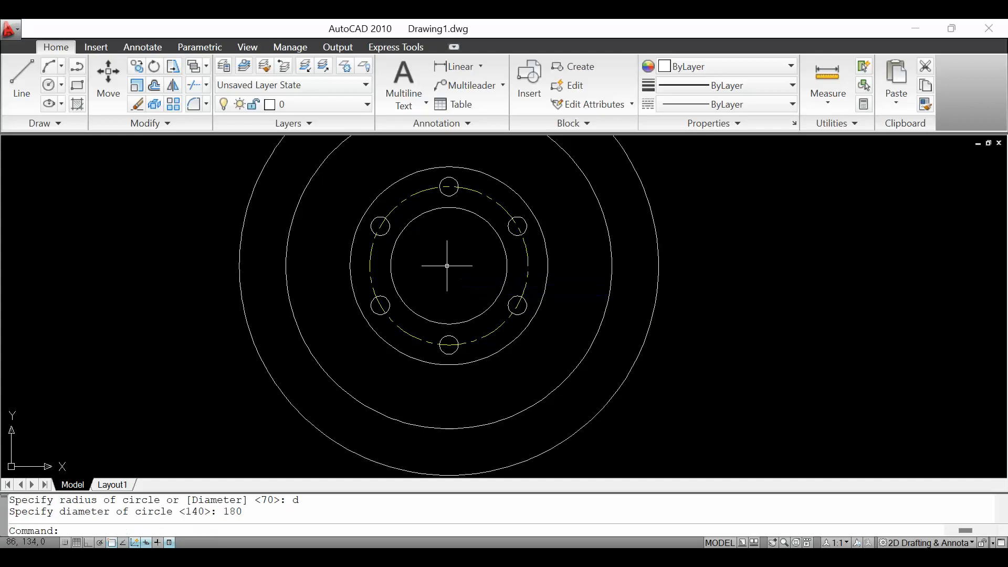
# Draw a circle with a diameter of 22 mm centred on the lower quadrant of the 140 mm circle
pyautogui.scroll(-4, 446, 266)
pyautogui.scroll(2, 444, 294)
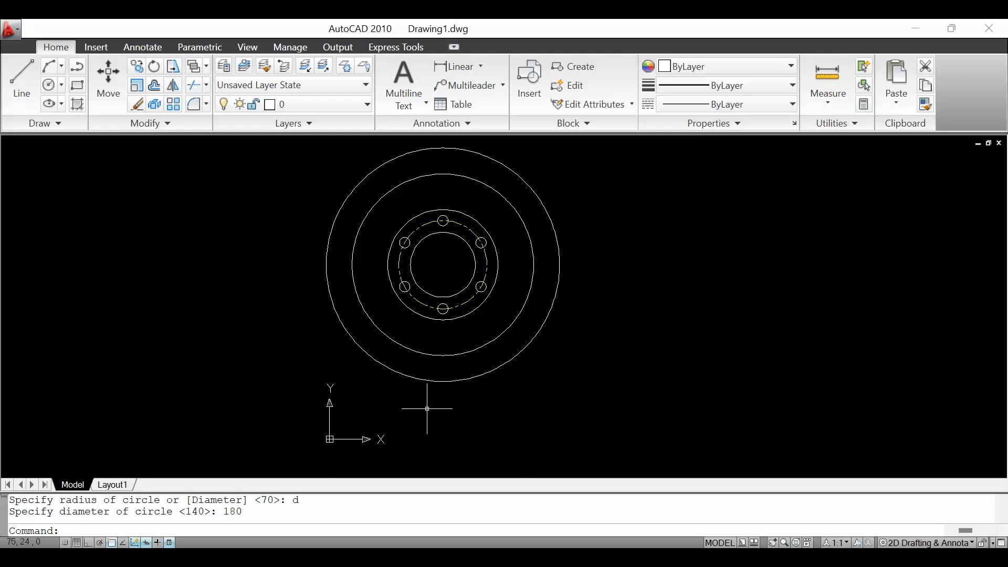
pyautogui.write('c')
pyautogui.press('Return')
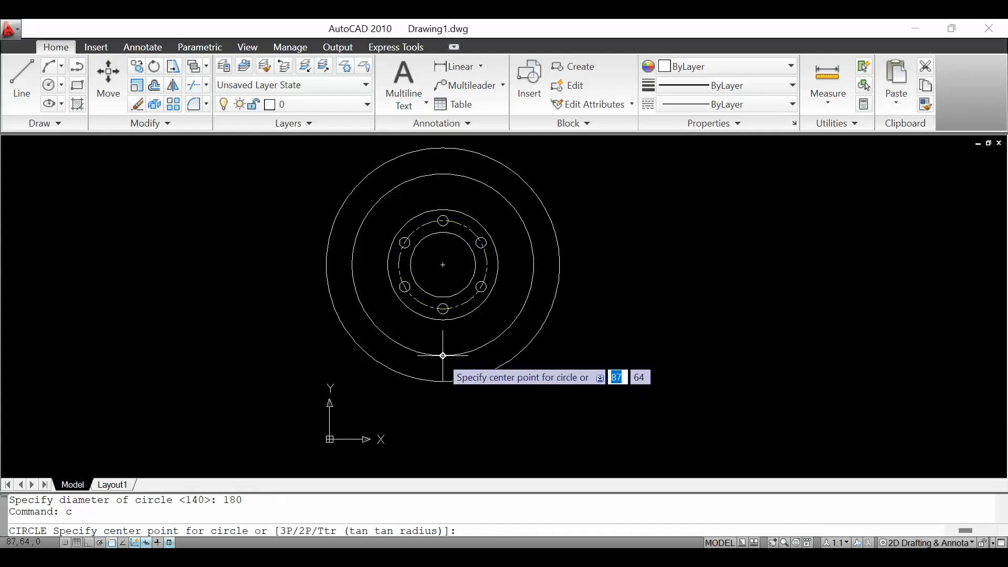
pyautogui.click(441, 356)
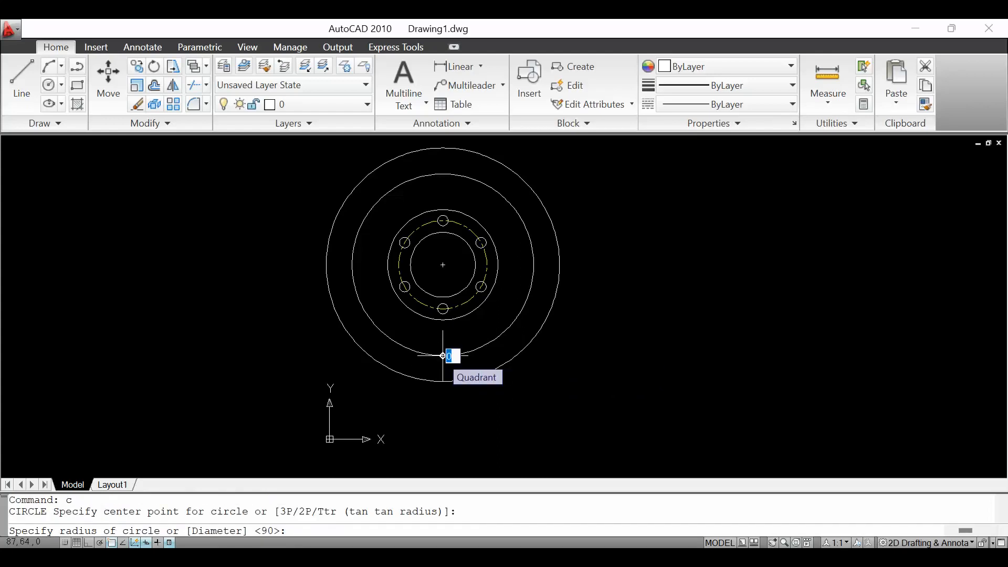
pyautogui.write('d')
pyautogui.press('Return')
pyautogui.write('22')
pyautogui.press('Return')
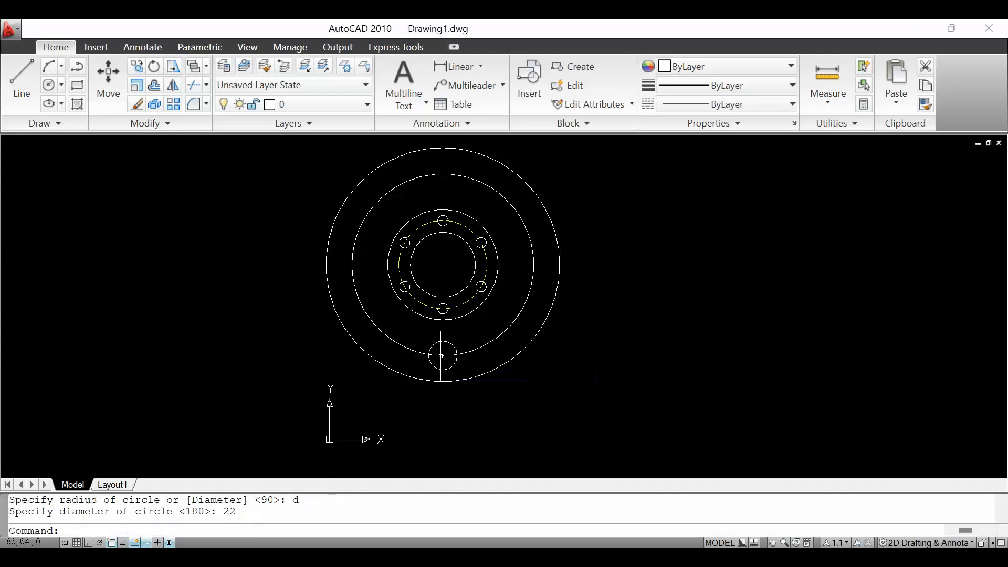
# Start another polar array and select the 22 mm circle as its object
pyautogui.write('array')
pyautogui.press('Return')
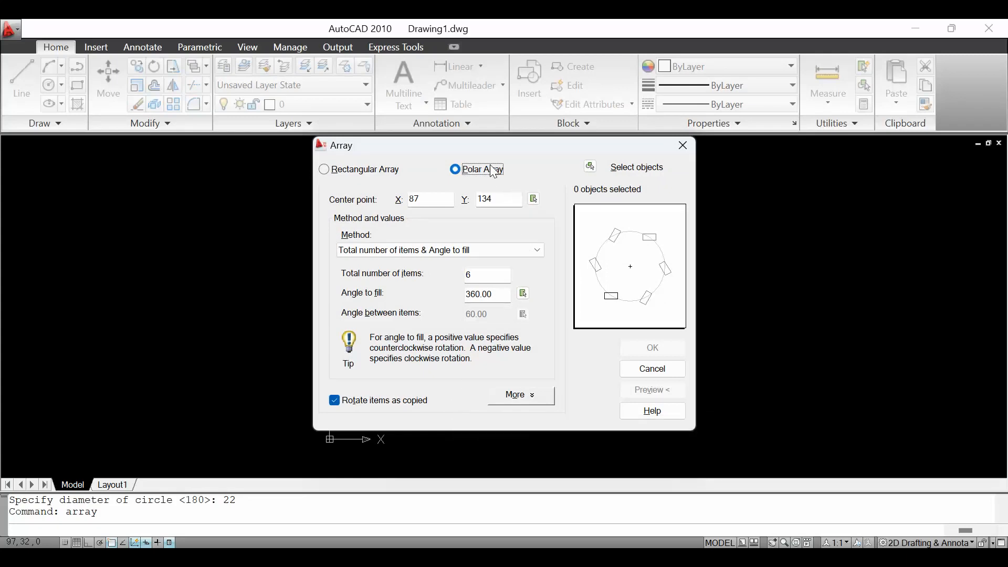
pyautogui.click(590, 167)
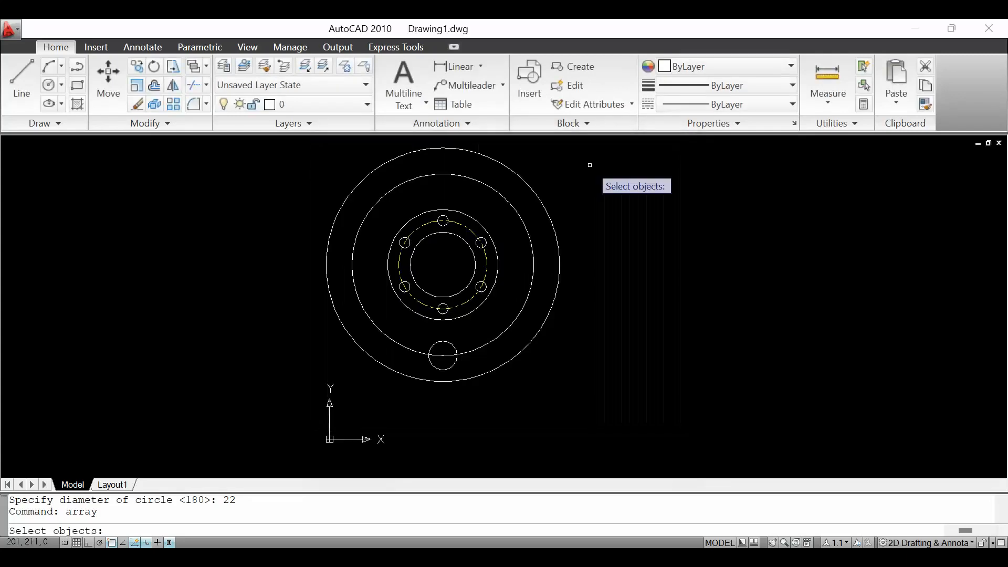
pyautogui.click(443, 369)
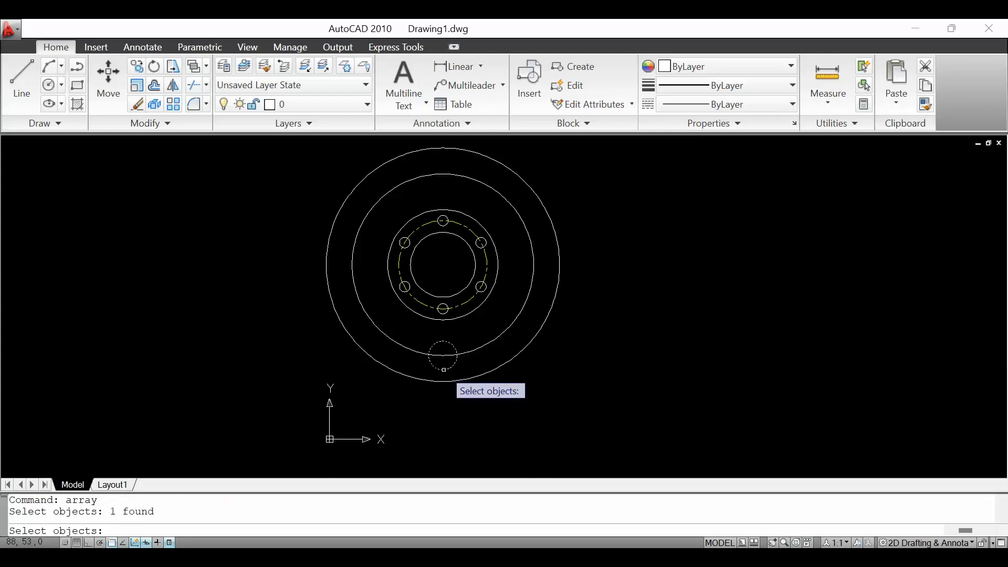
pyautogui.press('Return')
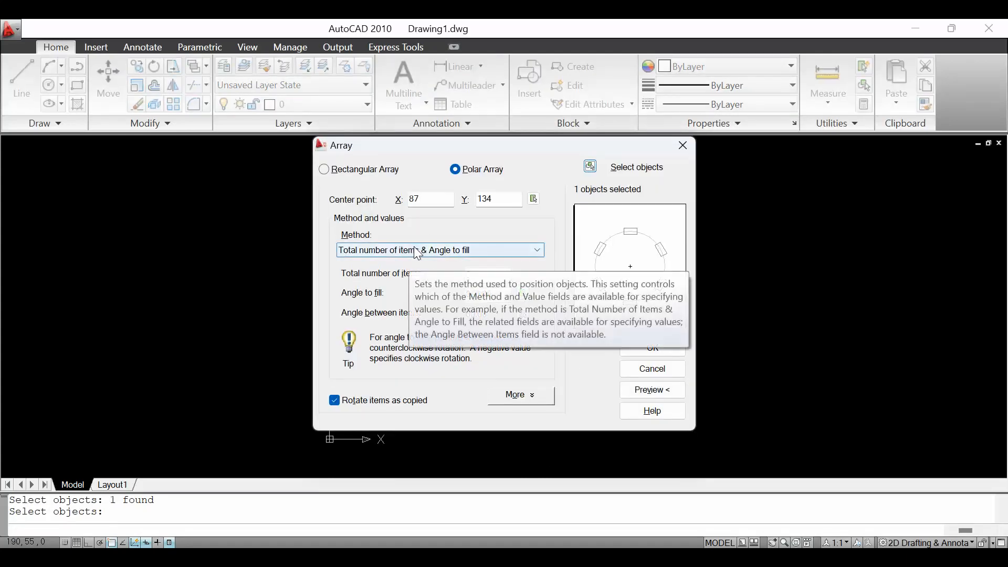
# Array the 22 mm circle by item count and angle between items, with 3 items at 45 degrees, and delete the copy at the 140 mm circle's right quadrant
pyautogui.click(414, 252)
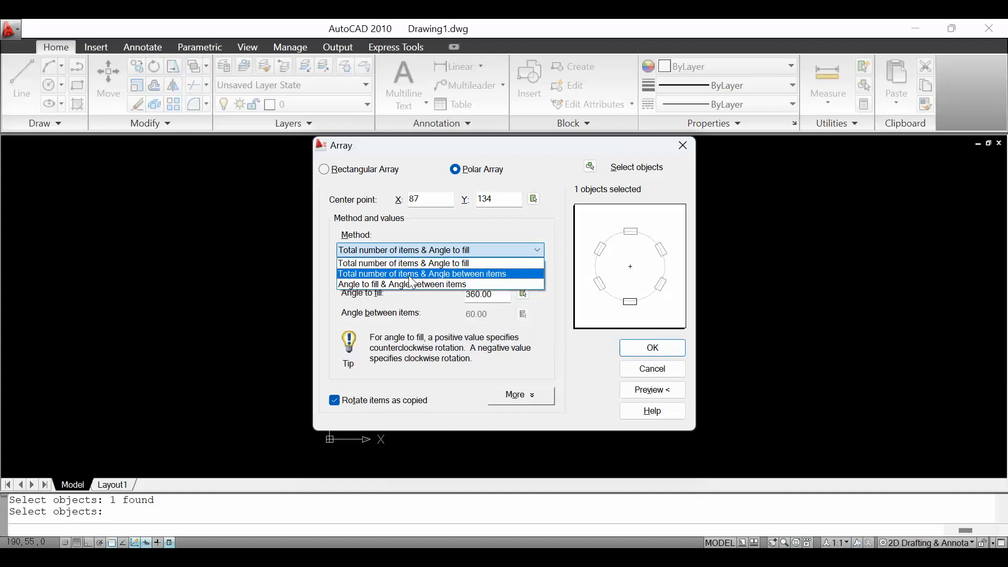
pyautogui.click(411, 274)
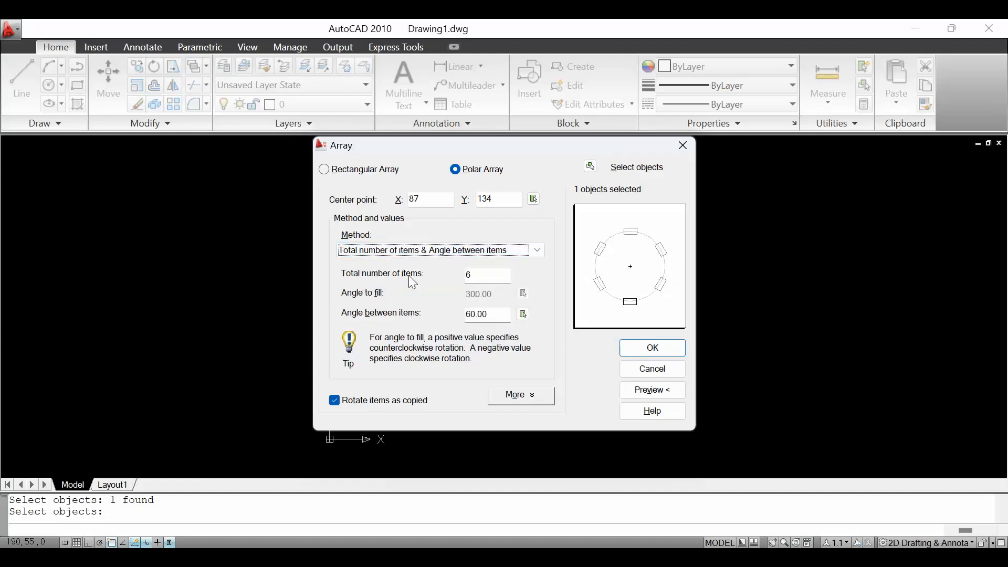
pyautogui.doubleClick(467, 280)
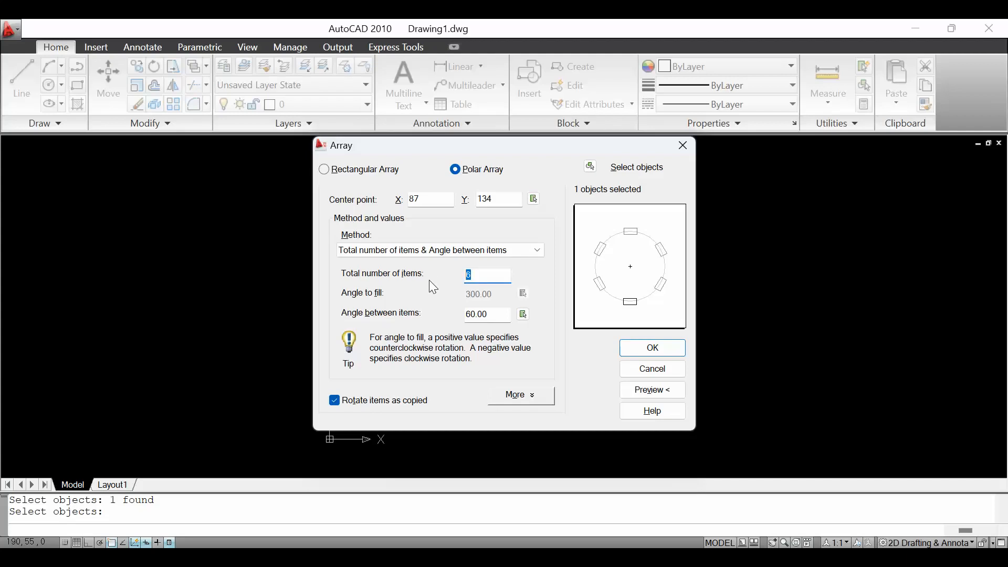
pyautogui.write('3')
pyautogui.doubleClick(487, 313)
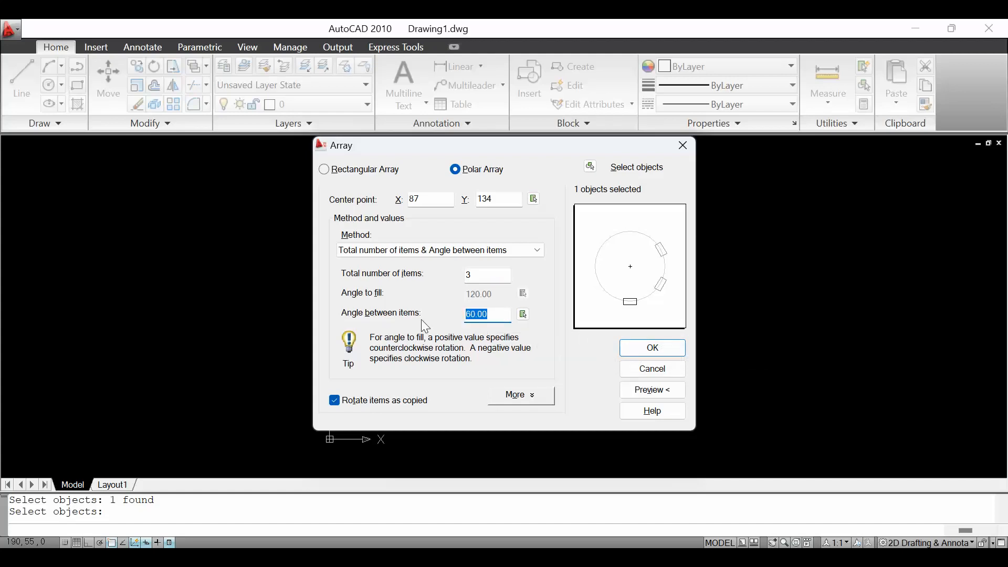
pyautogui.write('45')
pyautogui.click(651, 389)
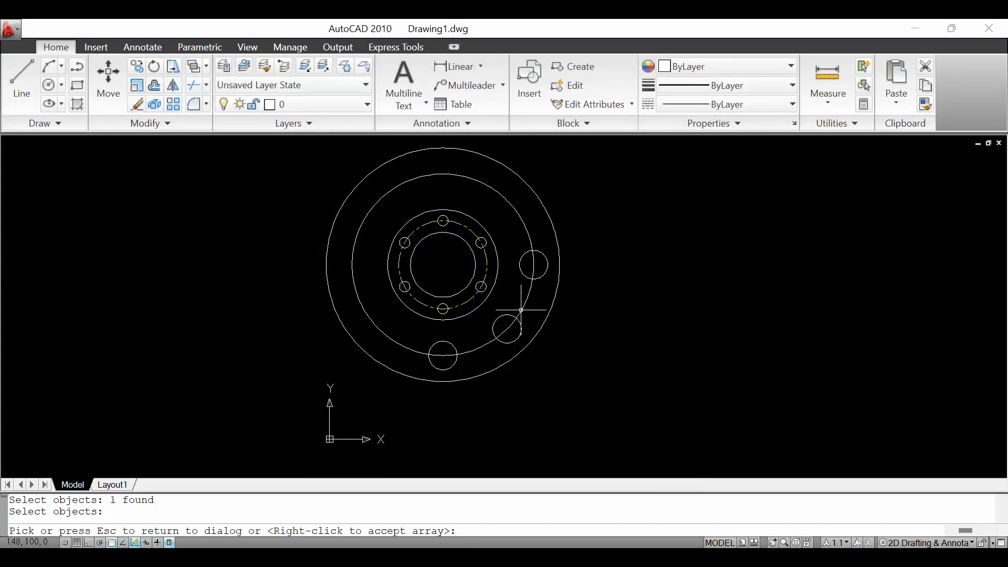
pyautogui.rightClick(608, 293)
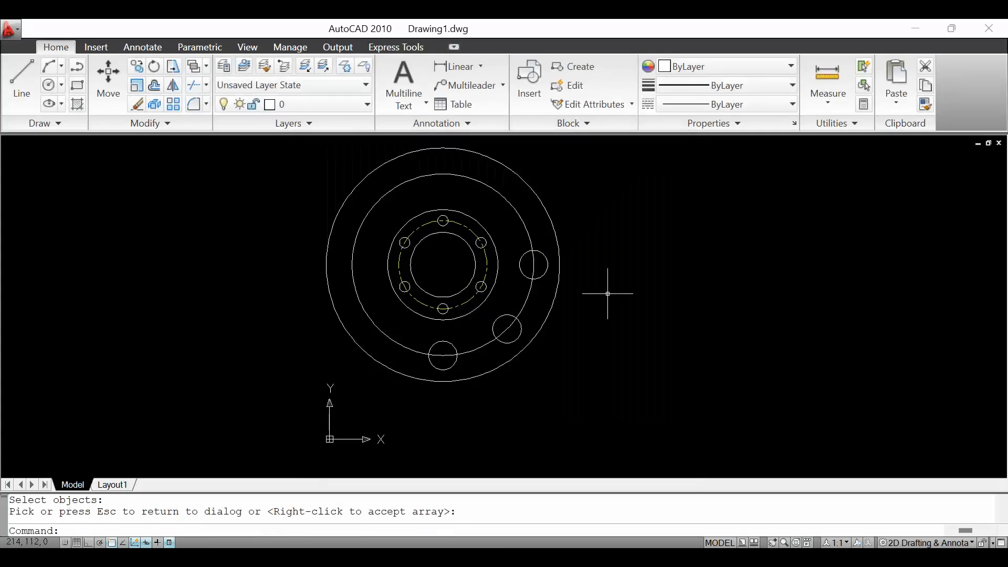
pyautogui.click(548, 265)
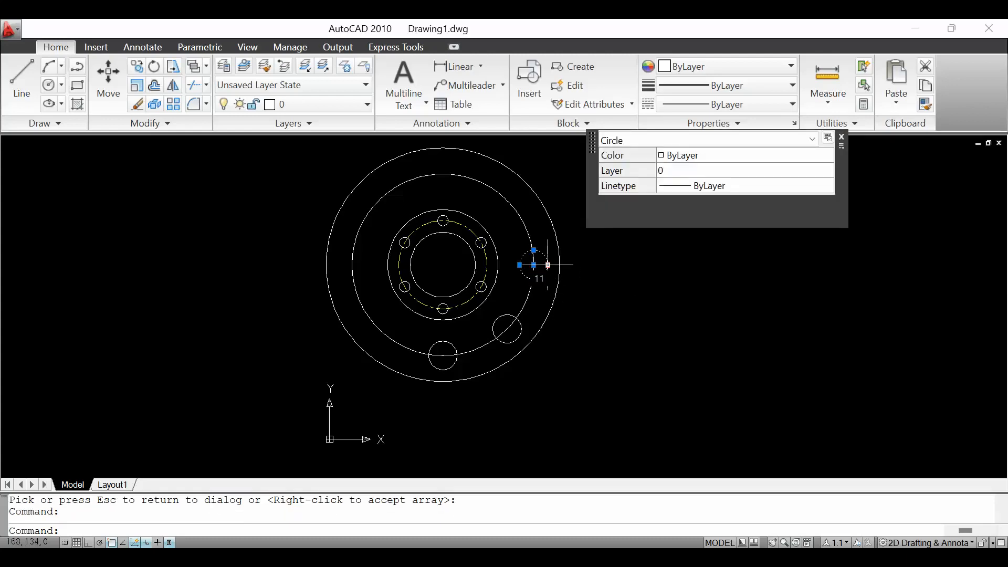
pyautogui.press('Delete')
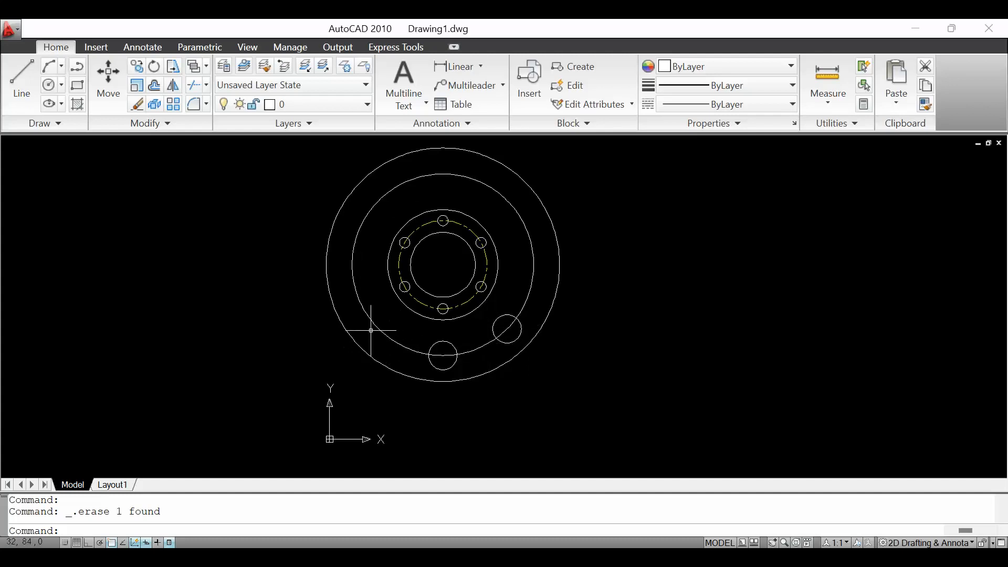
# Mirror the lower-right 22 mm circle about the vertical line through the bottom and top of the 140 mm circle, keeping the source
pyautogui.moveTo(390, 340)
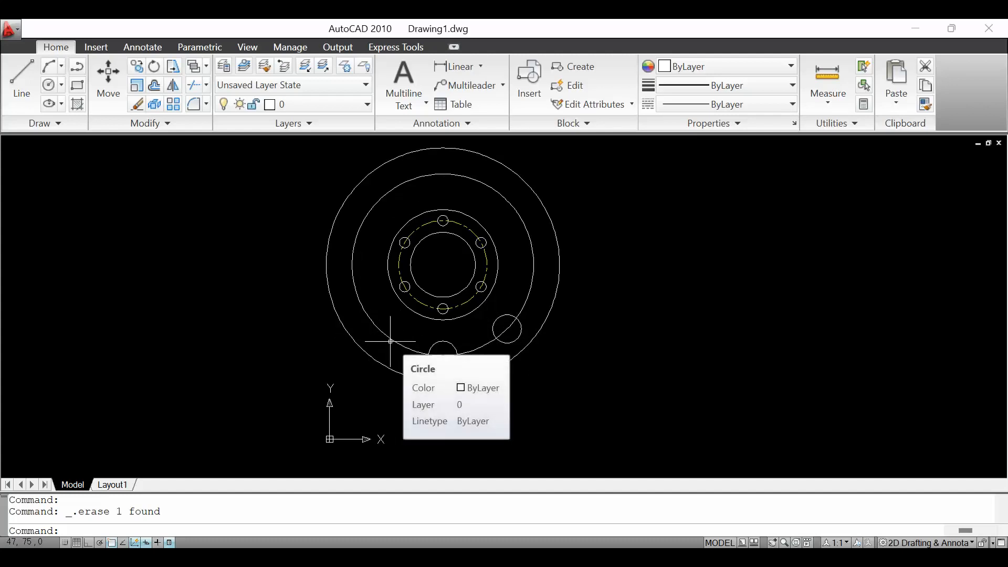
pyautogui.write('mirro')
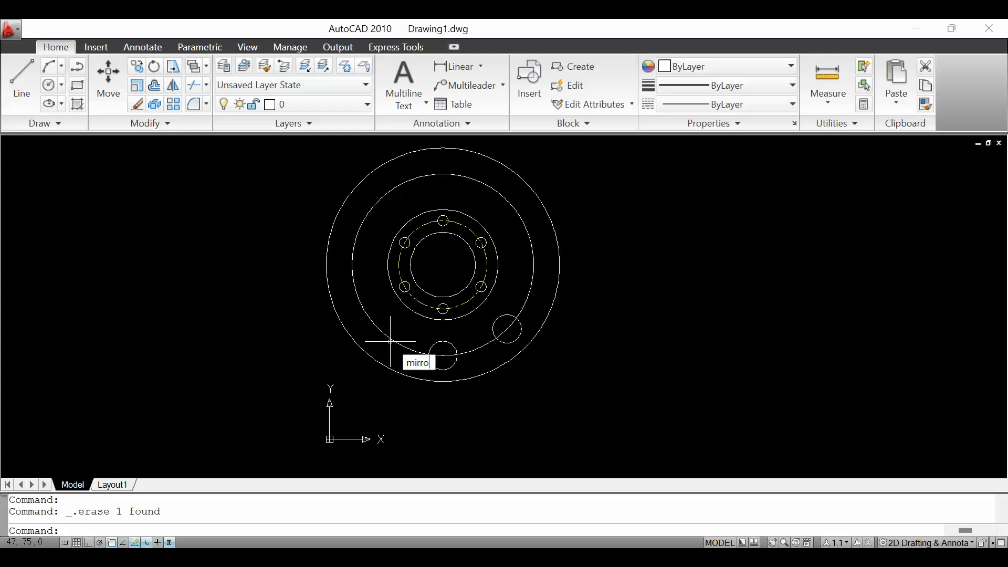
pyautogui.write('r')
pyautogui.press('Return')
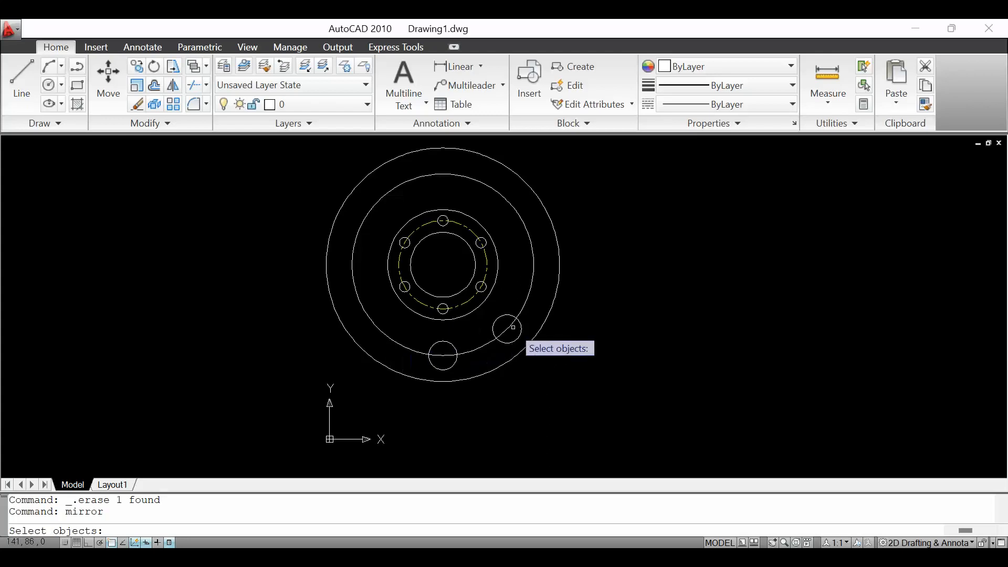
pyautogui.click(497, 317)
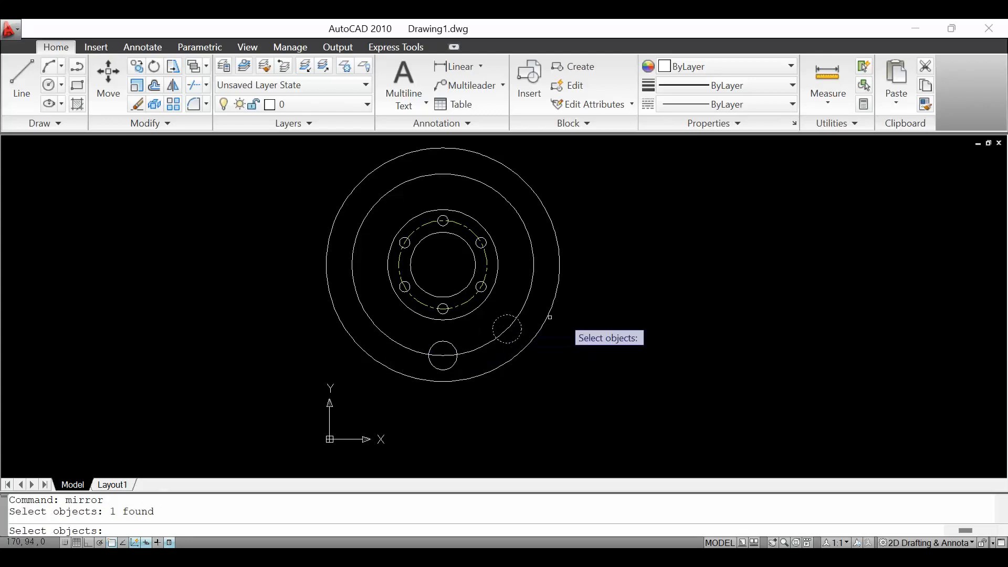
pyautogui.press('Return')
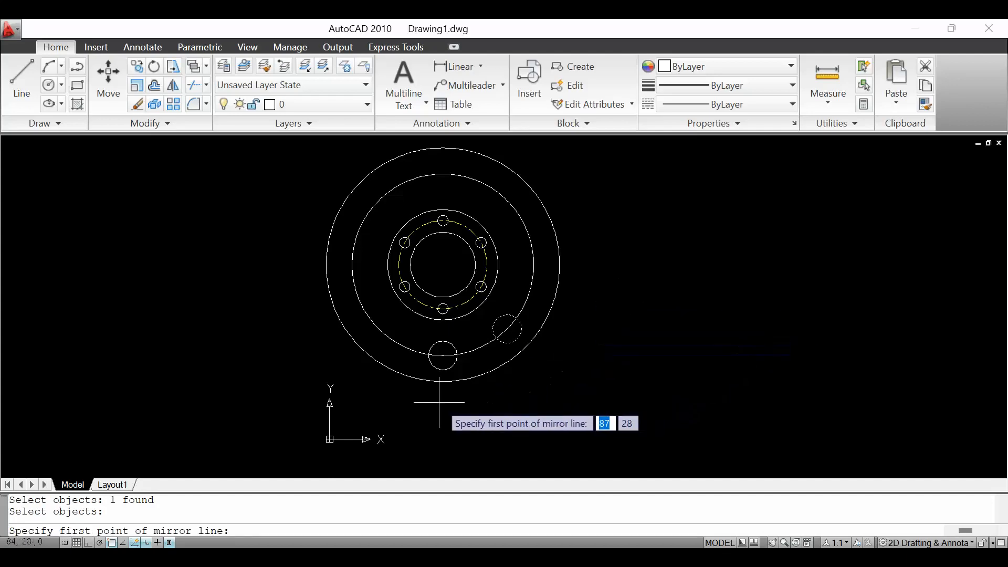
pyautogui.click(442, 355)
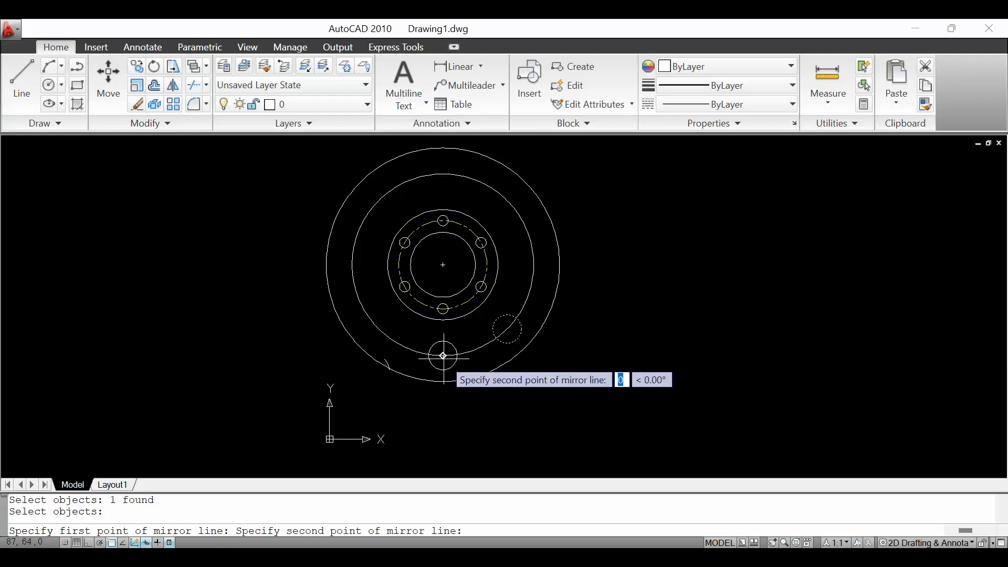
pyautogui.click(443, 174)
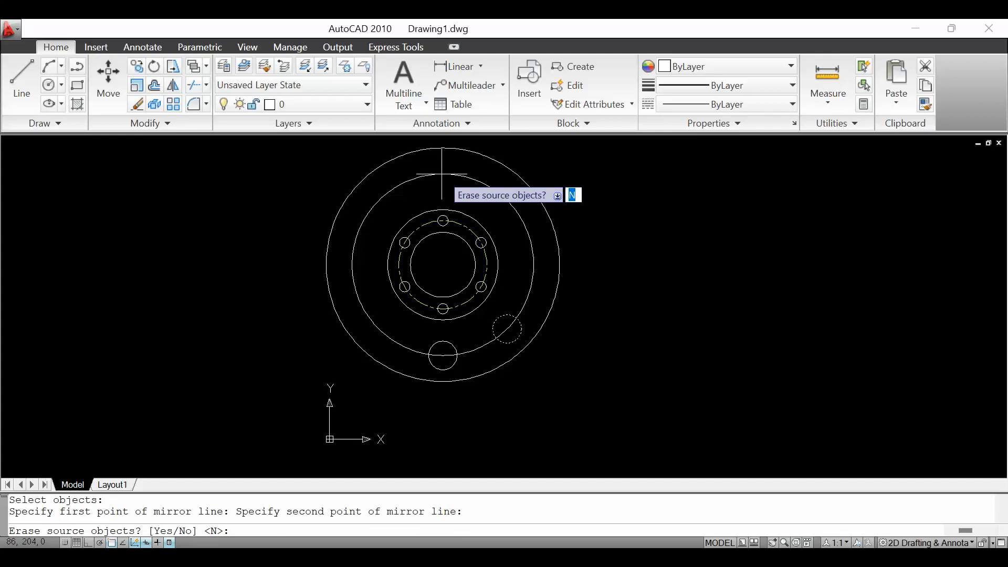
pyautogui.rightClick(443, 173)
pyautogui.click(484, 263)
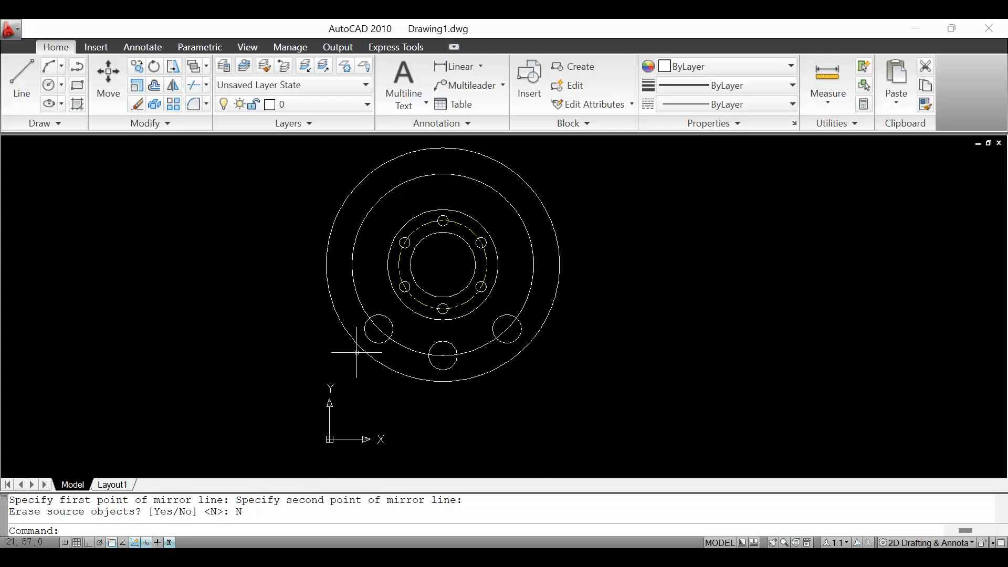
# Draw a circle with a radius of 20 mm on the centre of the lower-left 22 mm circle
pyautogui.press('Return')
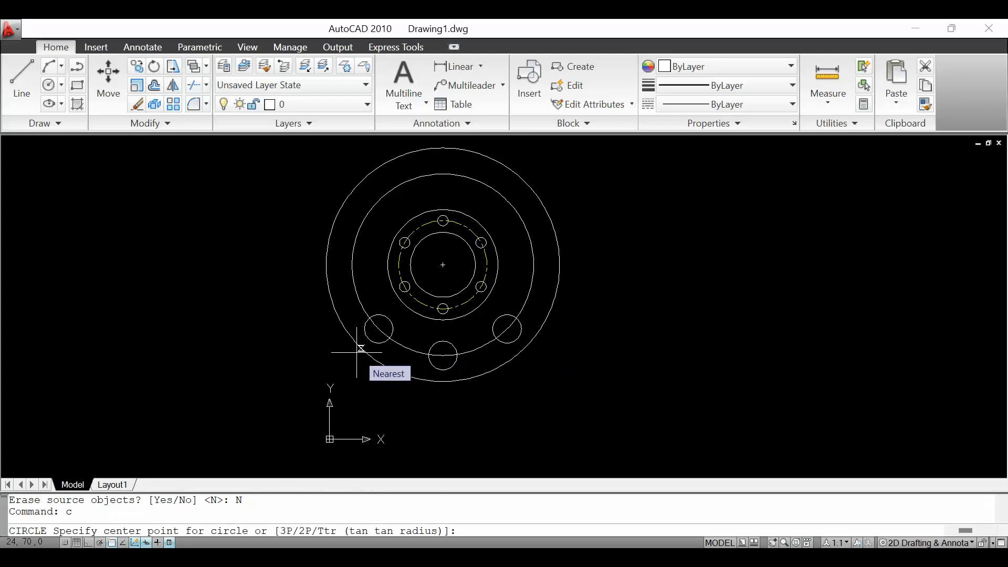
pyautogui.click(379, 329)
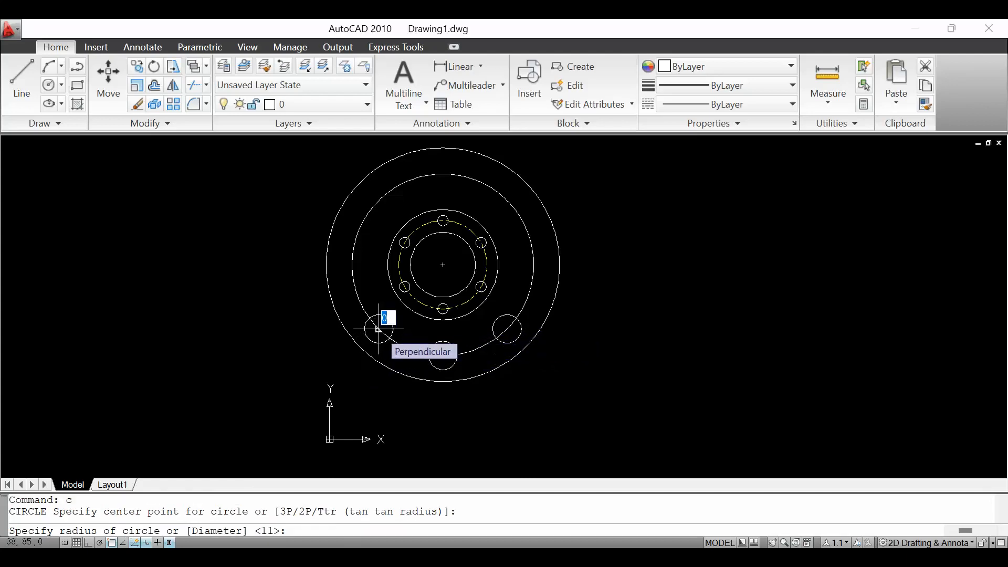
pyautogui.write('20')
pyautogui.press('Return')
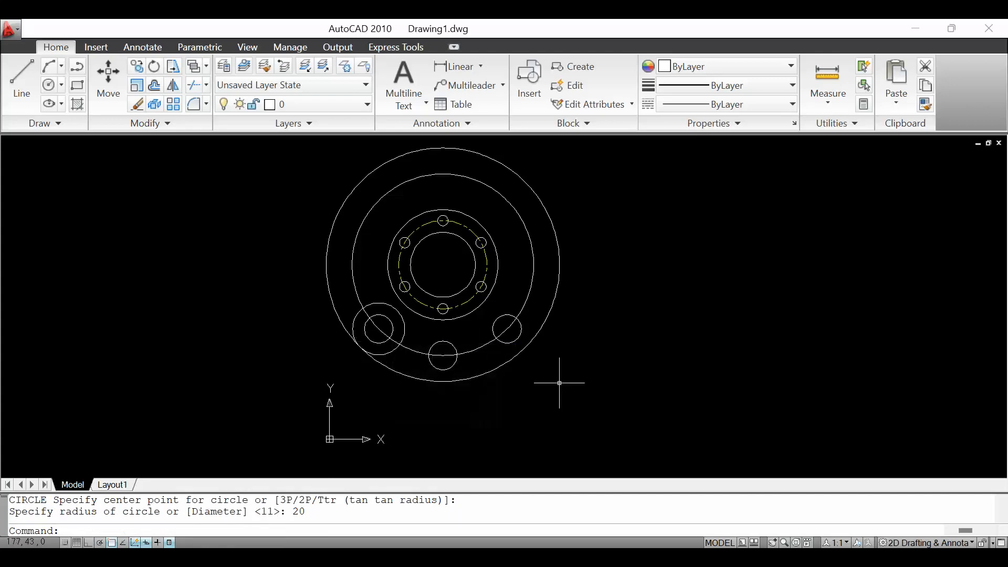
# Draw a circle with a radius of 20 mm on the centre of the lower-right 22 mm circle
pyautogui.press('Return')
pyautogui.scroll(3, 524, 363)
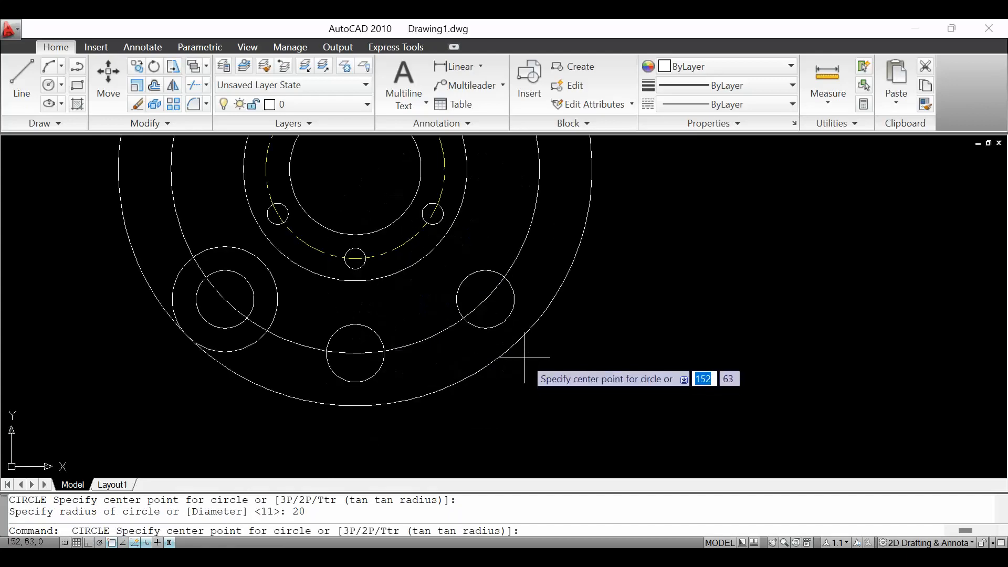
pyautogui.click(485, 299)
pyautogui.press('Return')
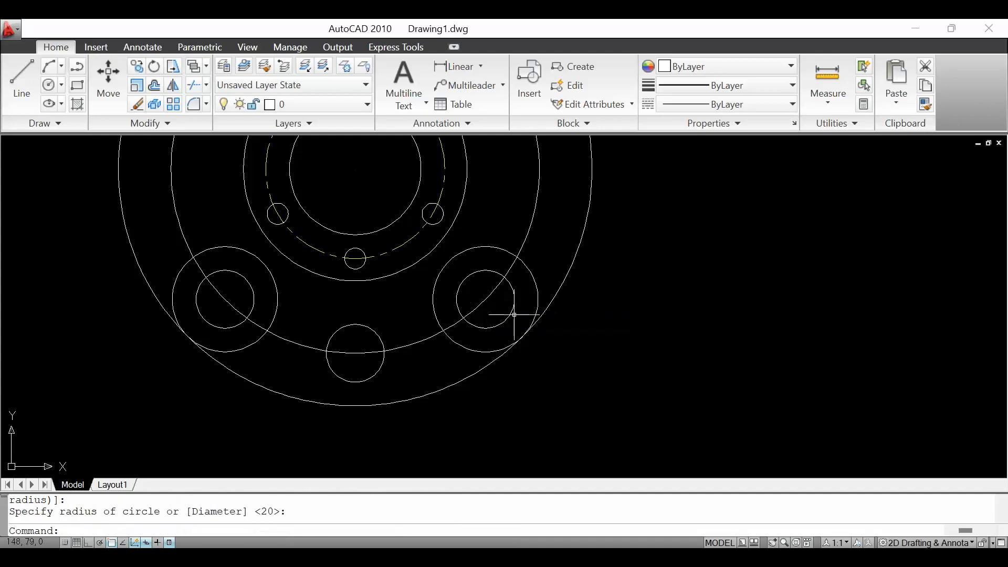
# Trim away the upper arc of the 140 mm circle, using the two 20 mm radius circles as cutting edges
pyautogui.scroll(-3, 630, 377)
pyautogui.scroll(2, 628, 373)
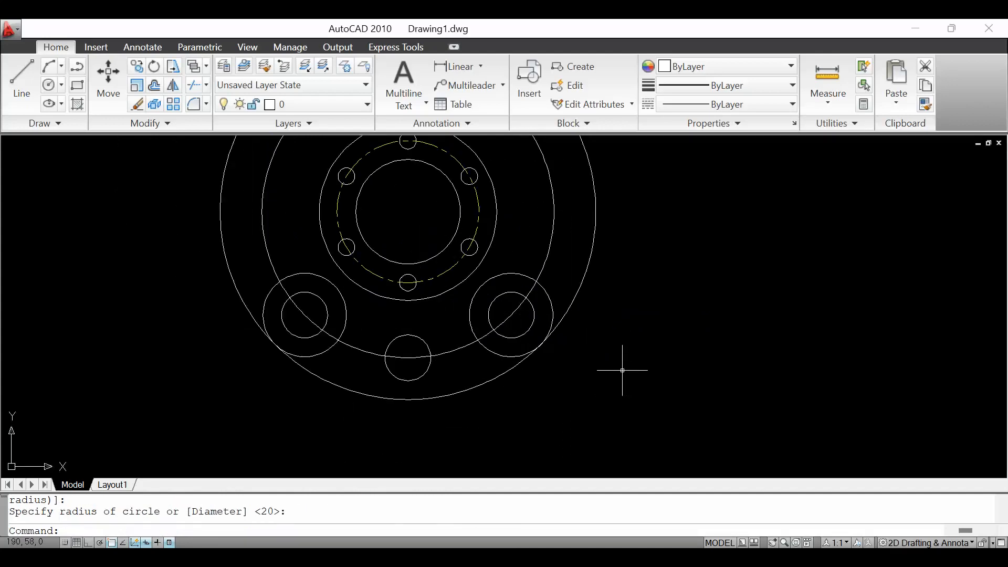
pyautogui.scroll(-2, 562, 405)
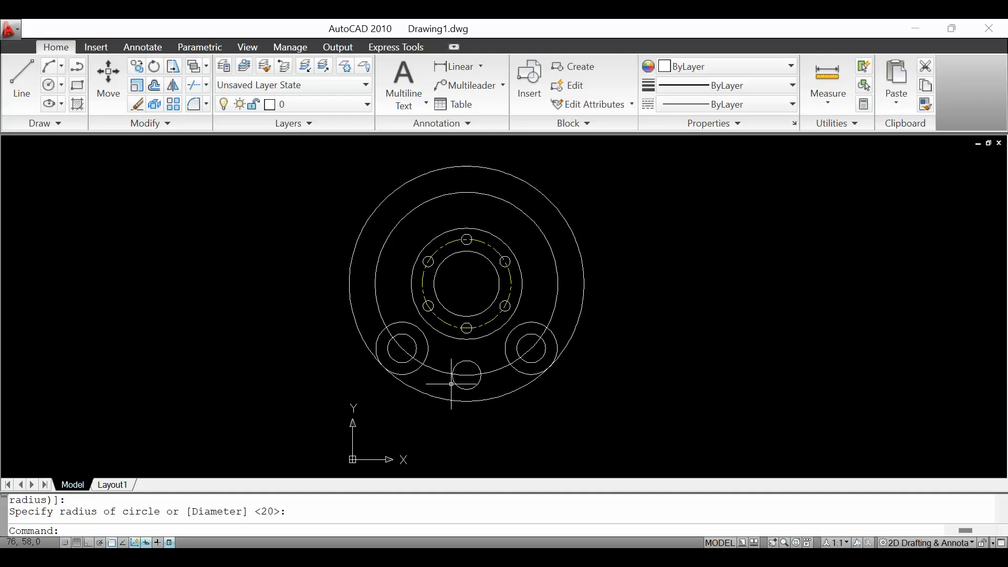
pyautogui.write('tr')
pyautogui.press('Return')
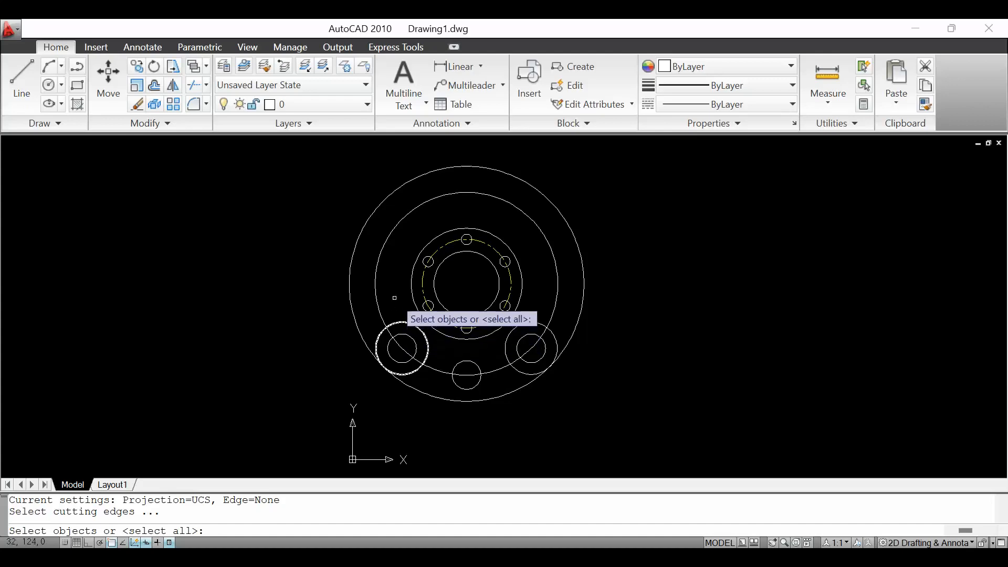
pyautogui.press('Return')
pyautogui.click(378, 303)
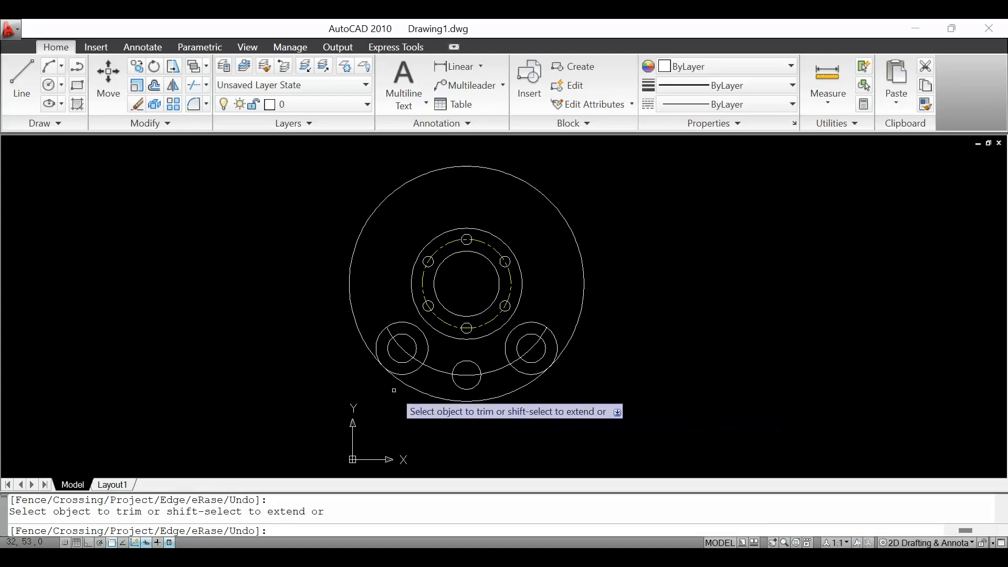
pyautogui.press('Escape')
pyautogui.press('Escape')
# Draw an 8 mm radius circle tangent to the lower-left 20 mm radius circle and the hub circle enclosing the six small holes
pyautogui.scroll(3, 388, 311)
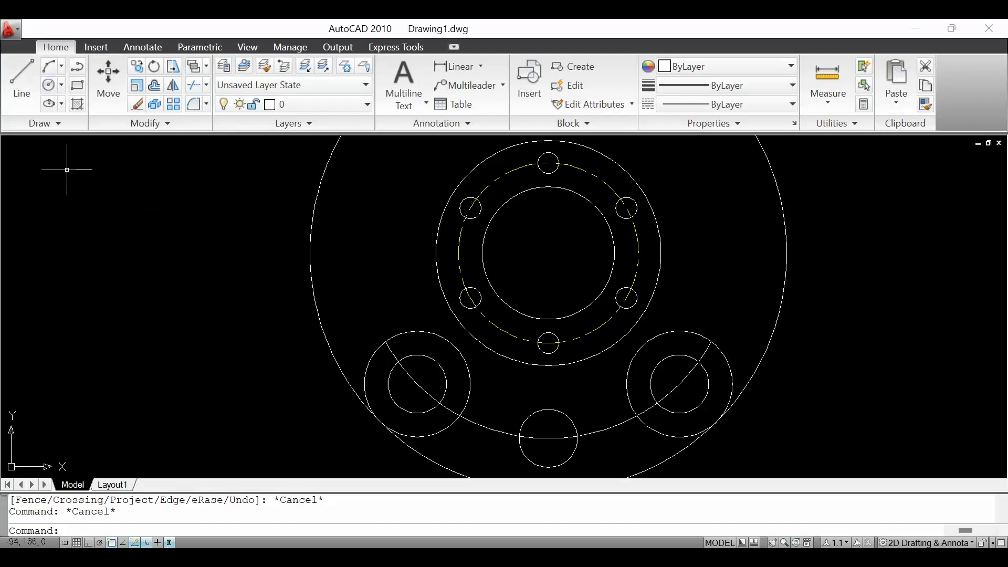
pyautogui.write('c')
pyautogui.press('Return')
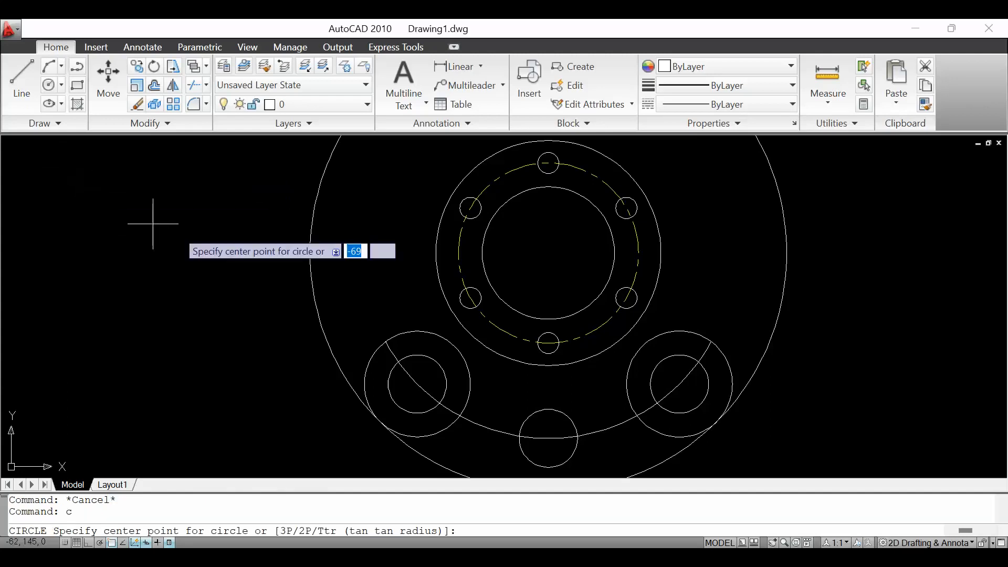
pyautogui.rightClick(360, 281)
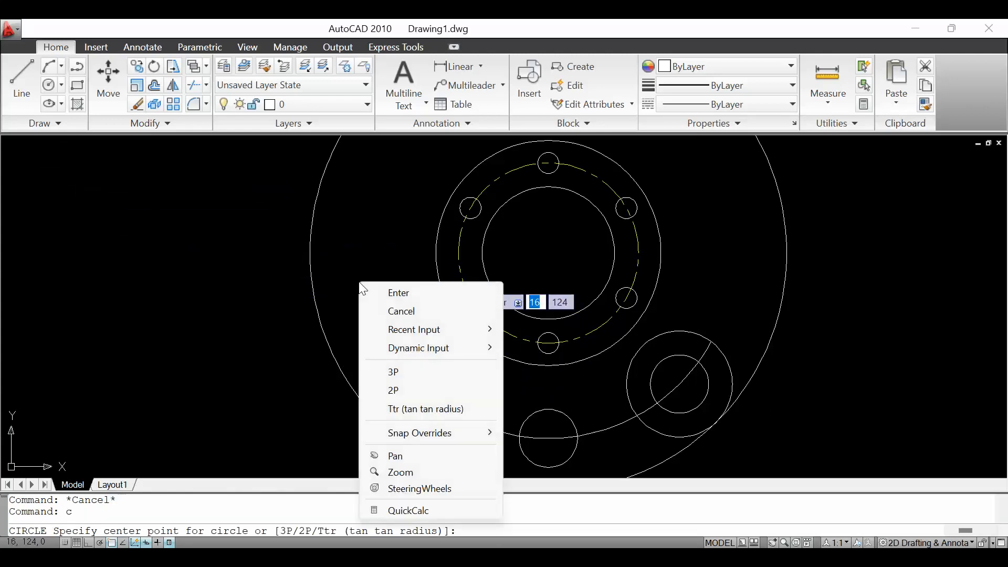
pyautogui.click(415, 412)
pyautogui.scroll(1, 396, 382)
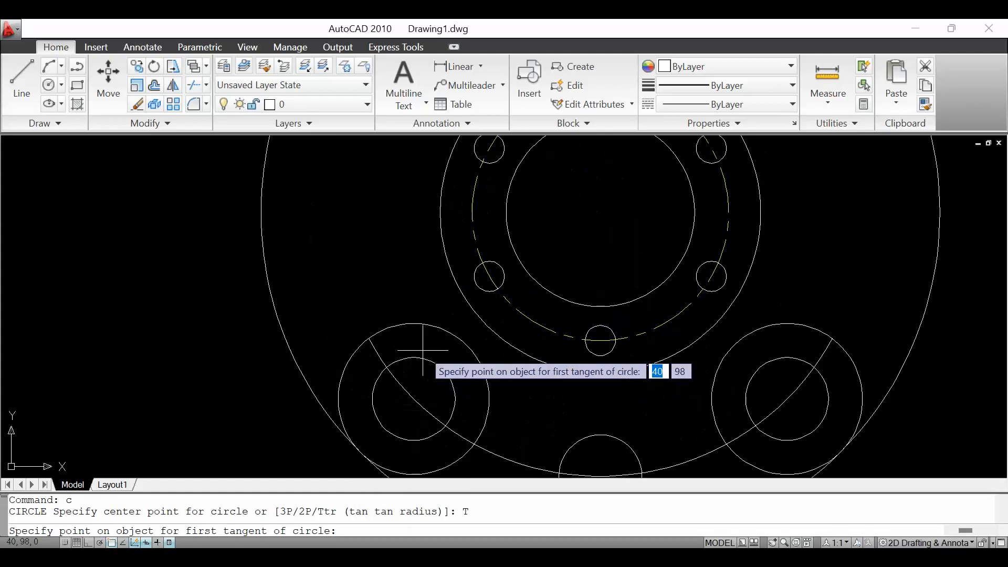
pyautogui.click(450, 331)
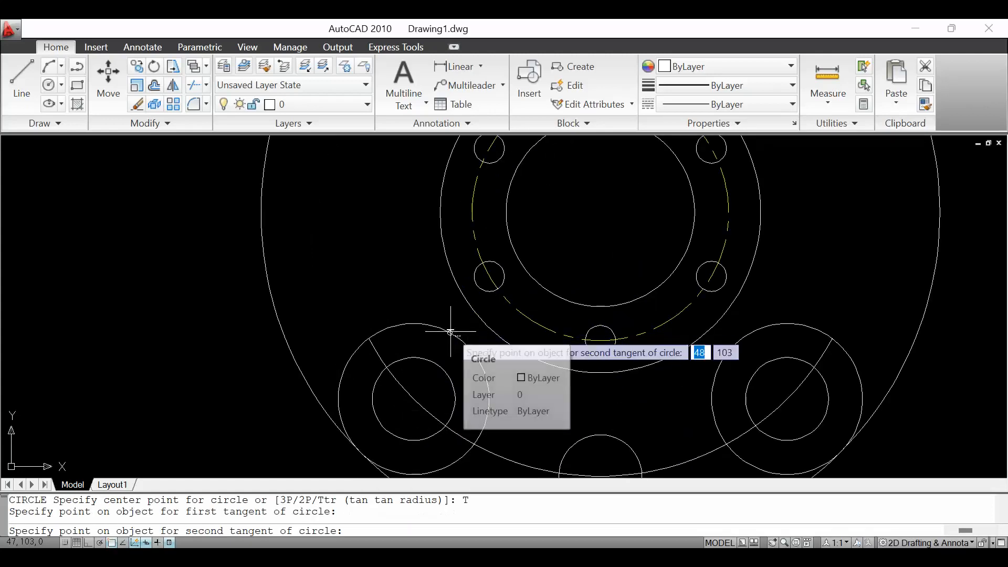
pyautogui.click(480, 318)
pyautogui.write('8')
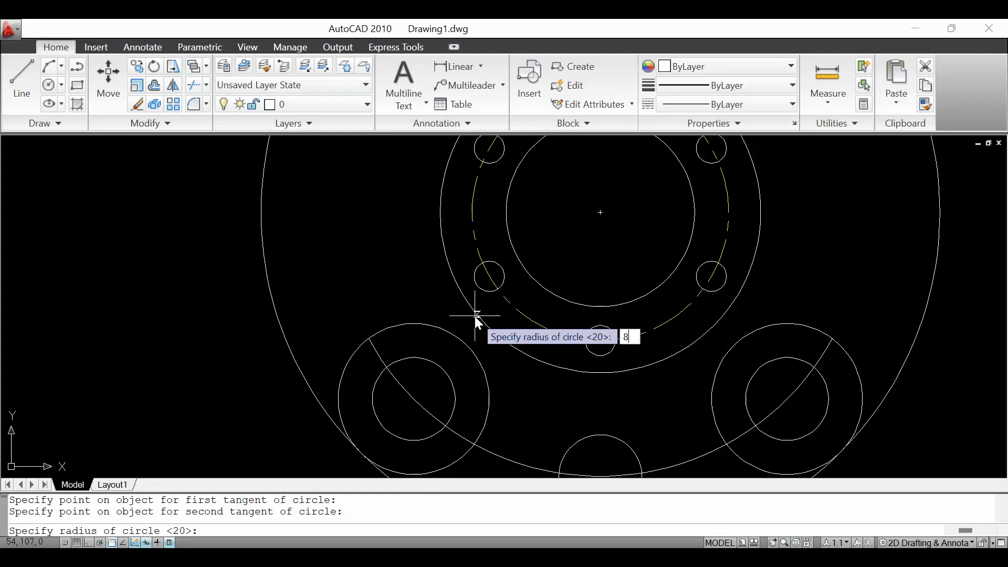
pyautogui.press('Return')
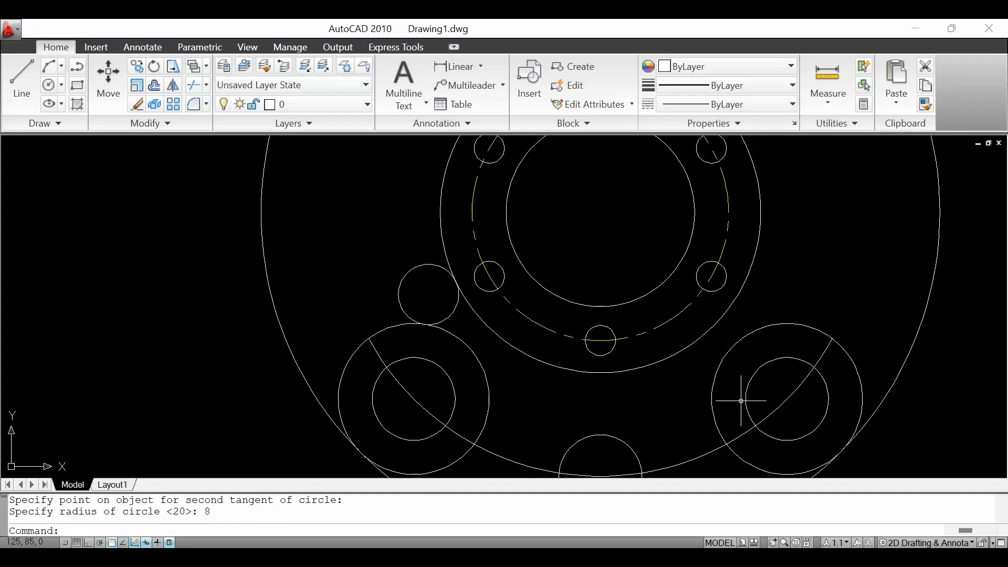
# Draw an 8 mm radius circle tangent to the lower-right 20 mm radius circle and the hub circle enclosing the six small holes
pyautogui.press('Return')
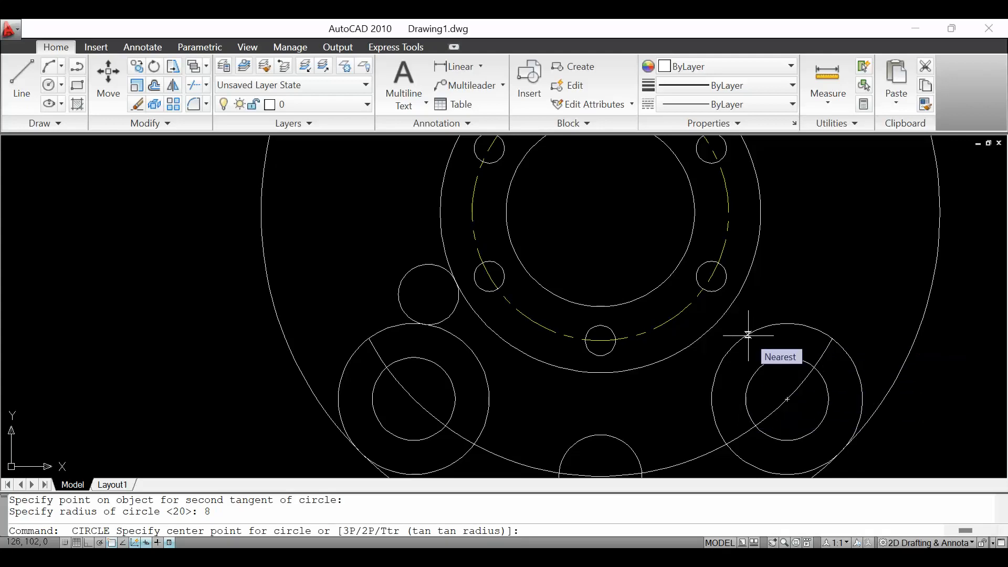
pyautogui.rightClick(772, 309)
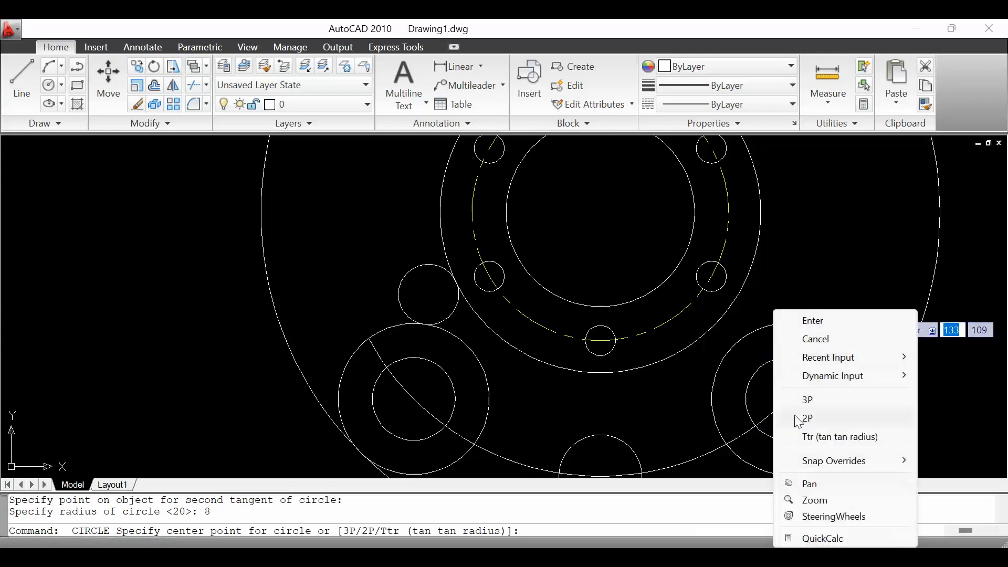
pyautogui.click(817, 437)
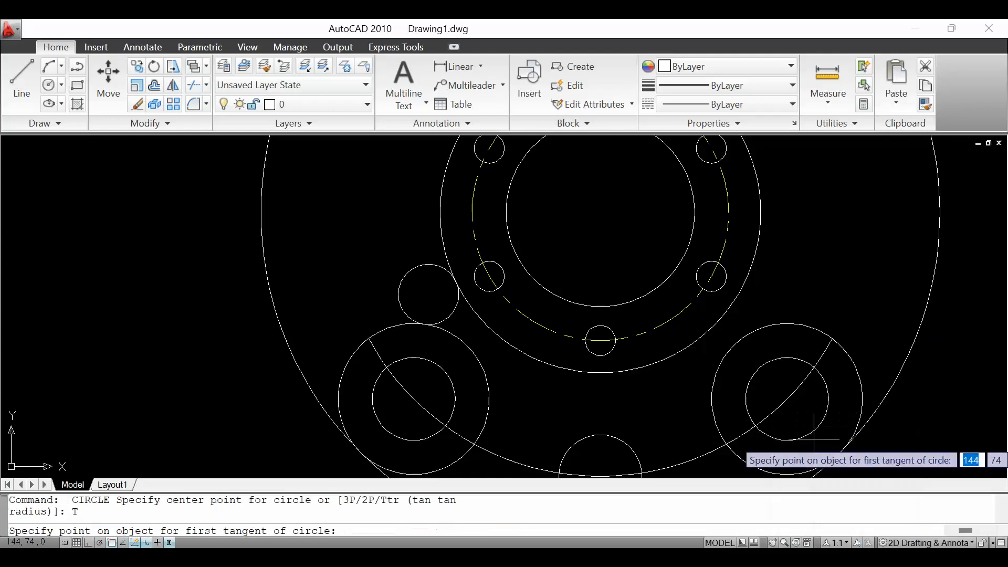
pyautogui.click(775, 324)
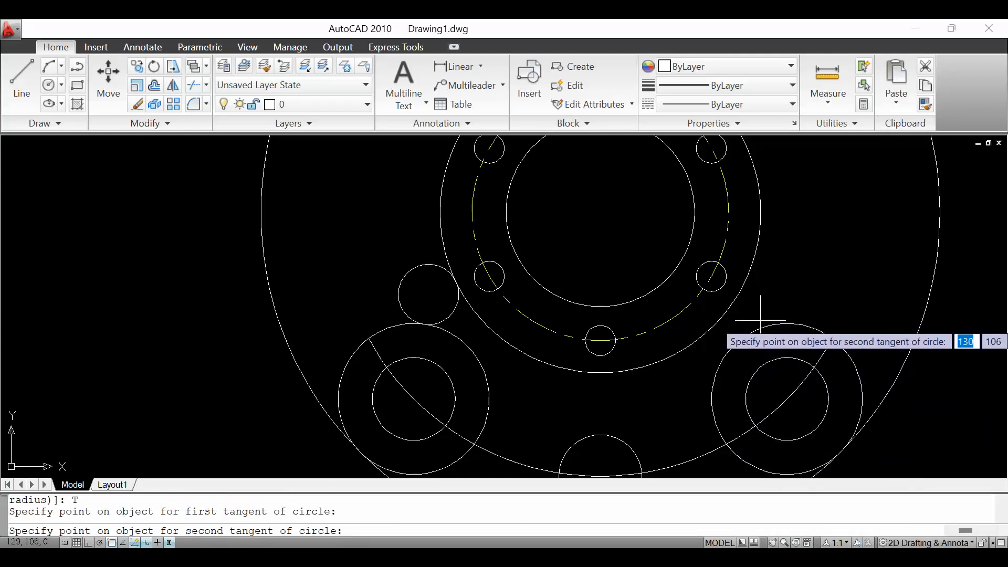
pyautogui.click(735, 303)
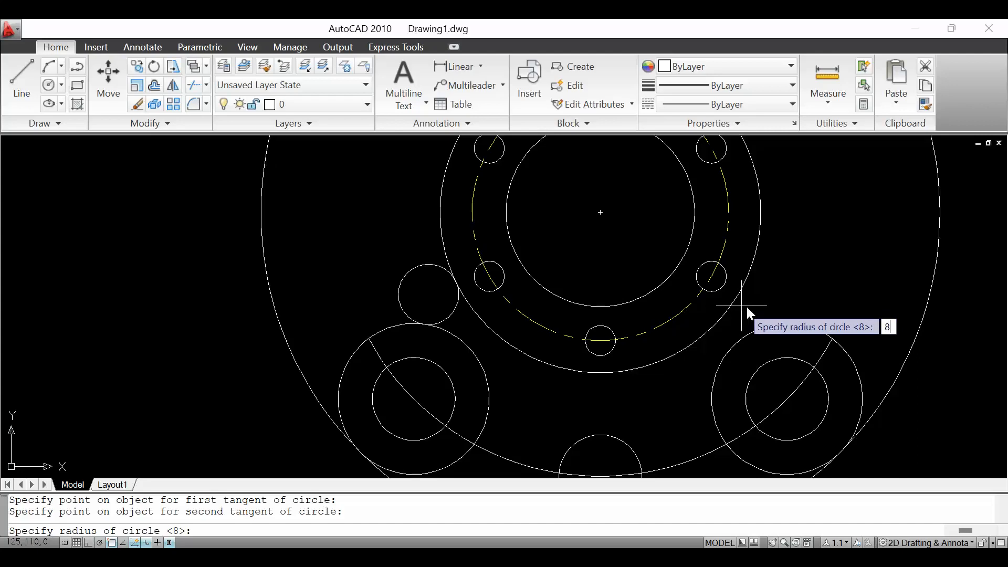
pyautogui.press('Return')
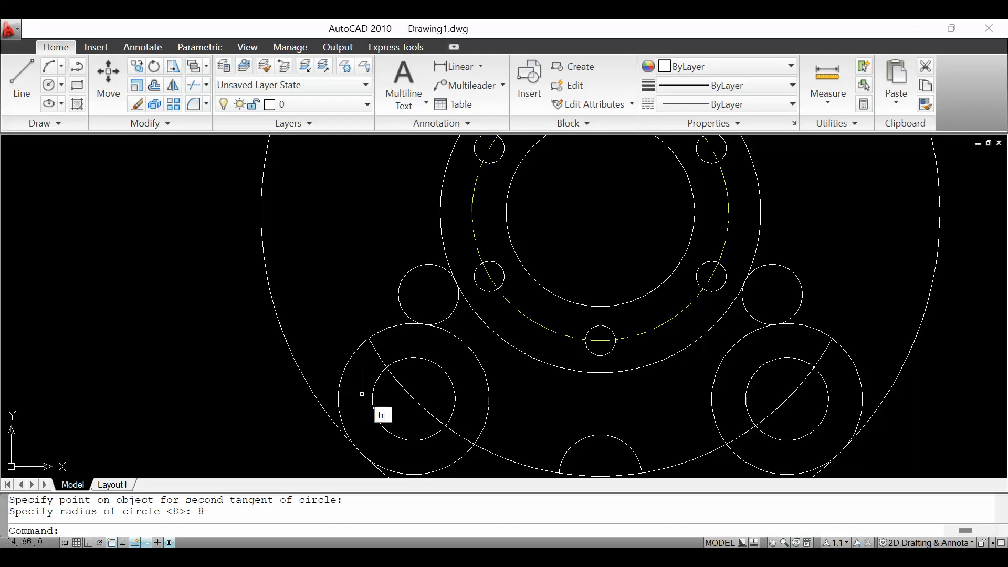
# Trim away the outer arcs of both 8 mm radius tangent circles, keeping only the fillet arcs between the hub and the 20 mm radius circles
pyautogui.write('tr')
pyautogui.press('Return')
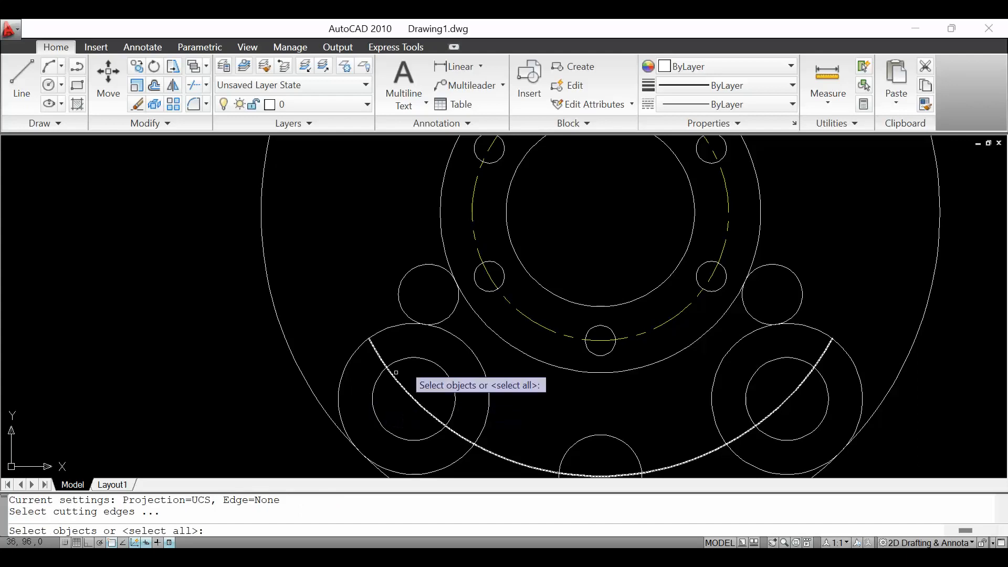
pyautogui.press('Return')
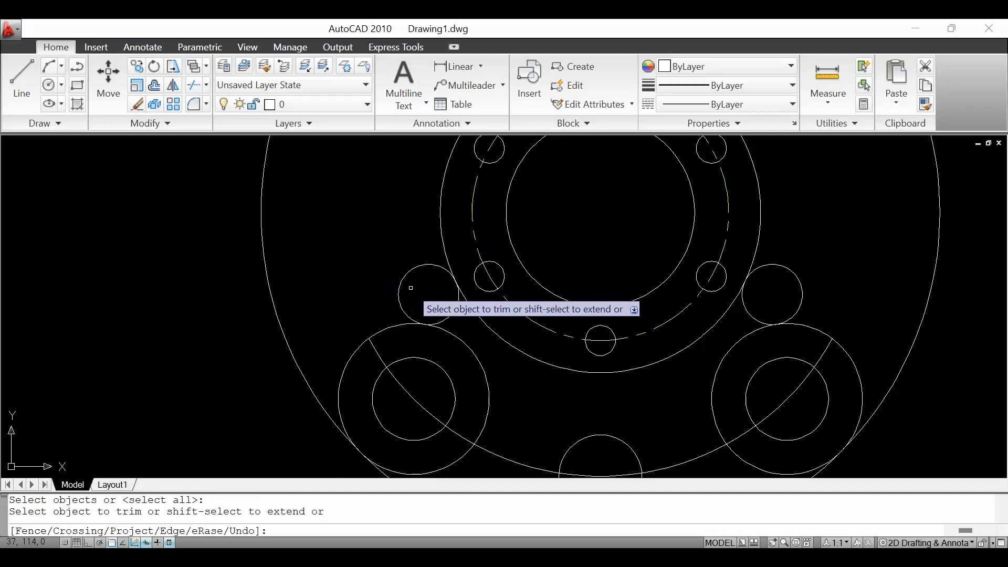
pyautogui.click(427, 265)
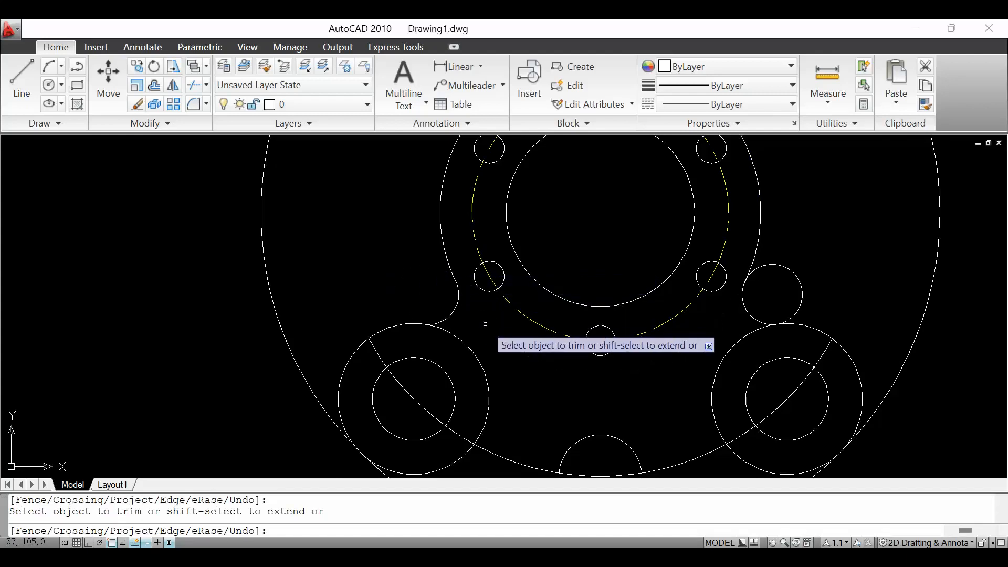
pyautogui.hotkey('ctrl', 'z')
pyautogui.scroll(-4, 522, 356)
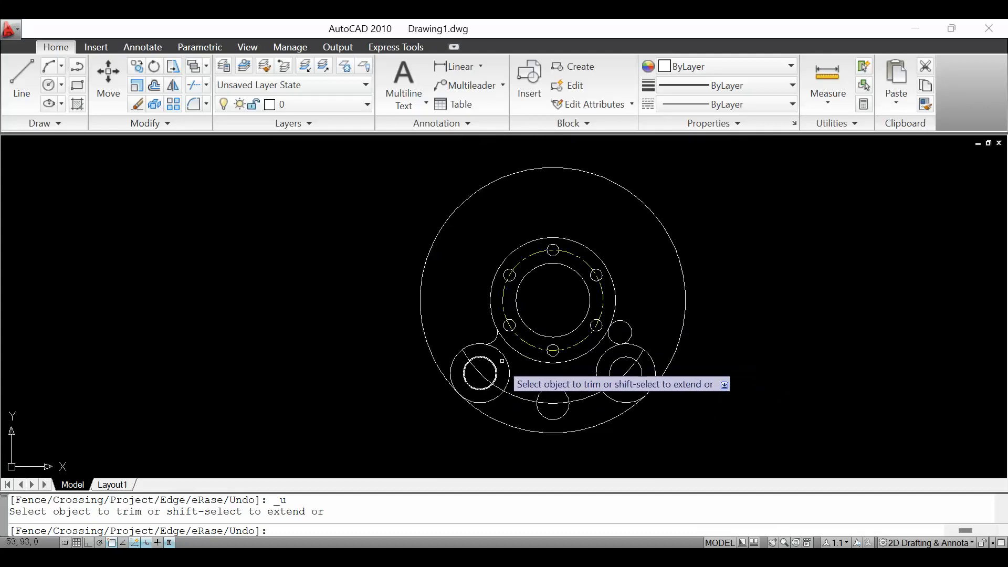
pyautogui.scroll(2, 502, 361)
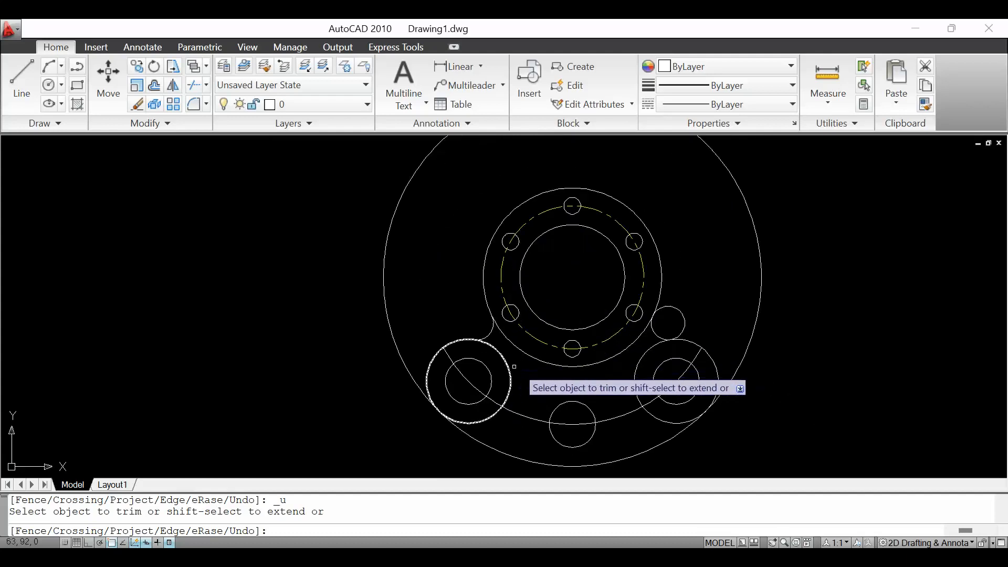
pyautogui.scroll(2, 669, 319)
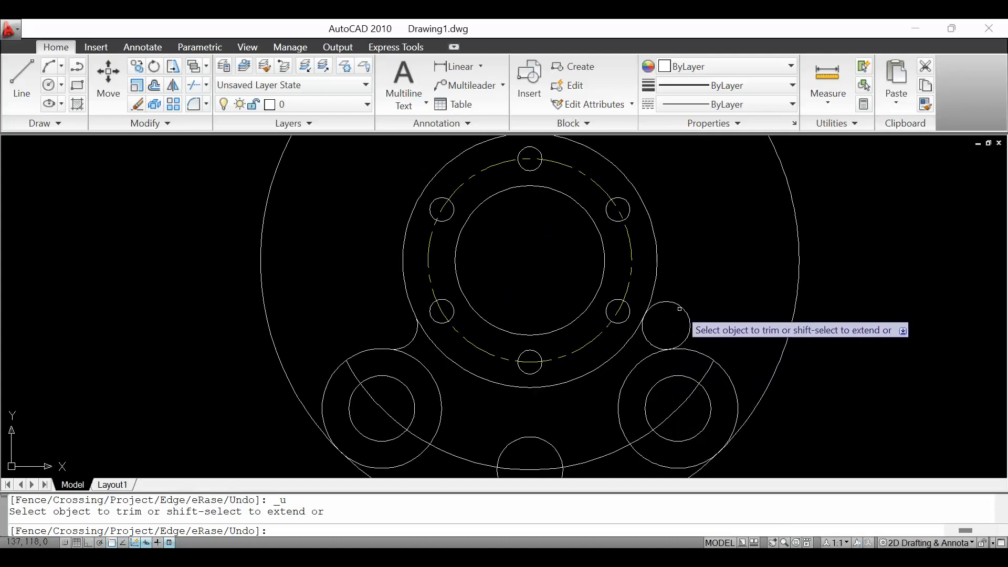
pyautogui.click(682, 308)
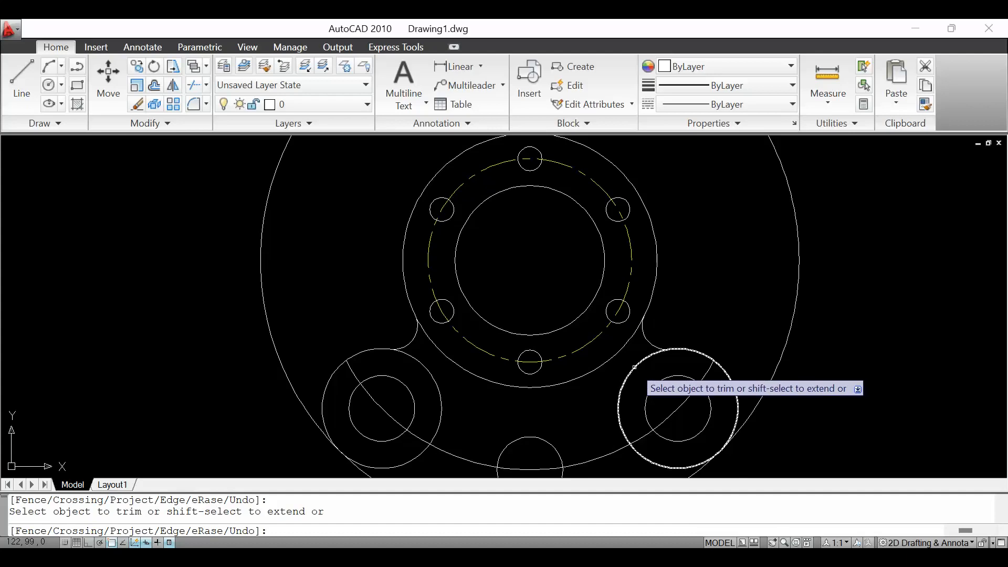
# Trim away the large outer circle above the lower lobes and the inner arcs of the two 20 mm radius circles
pyautogui.scroll(-2, 634, 367)
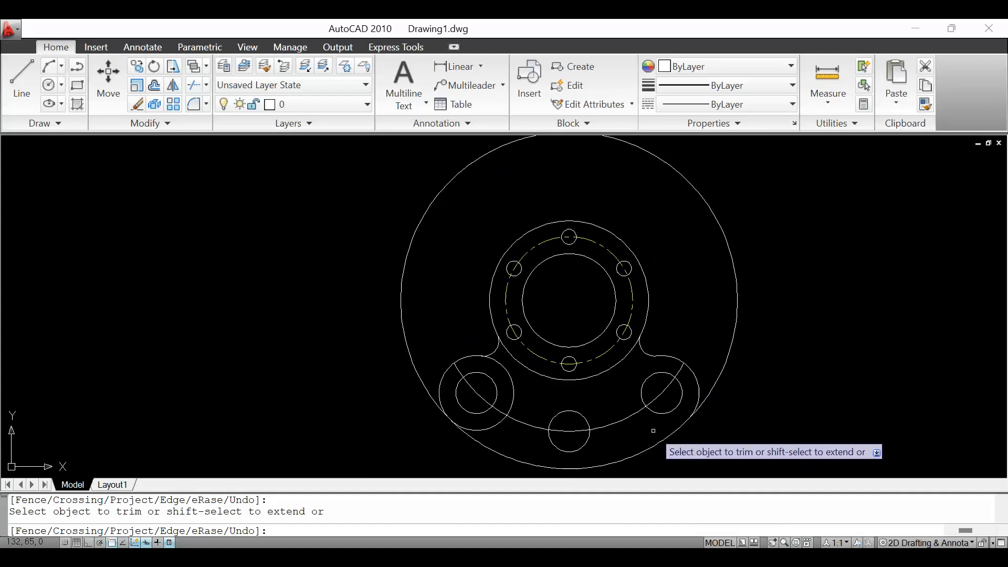
pyautogui.click(426, 390)
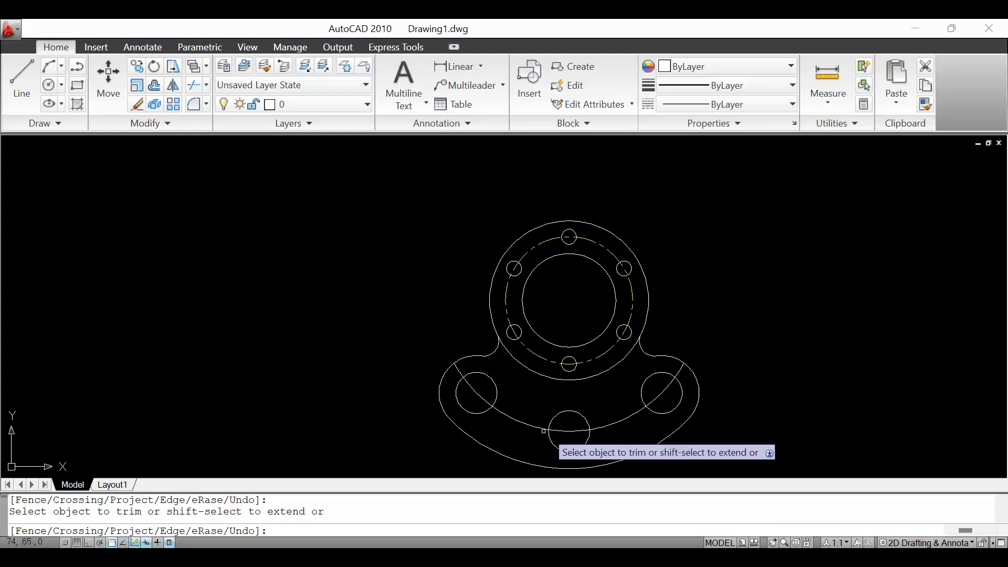
pyautogui.scroll(-2, 420, 376)
pyautogui.scroll(4, 599, 388)
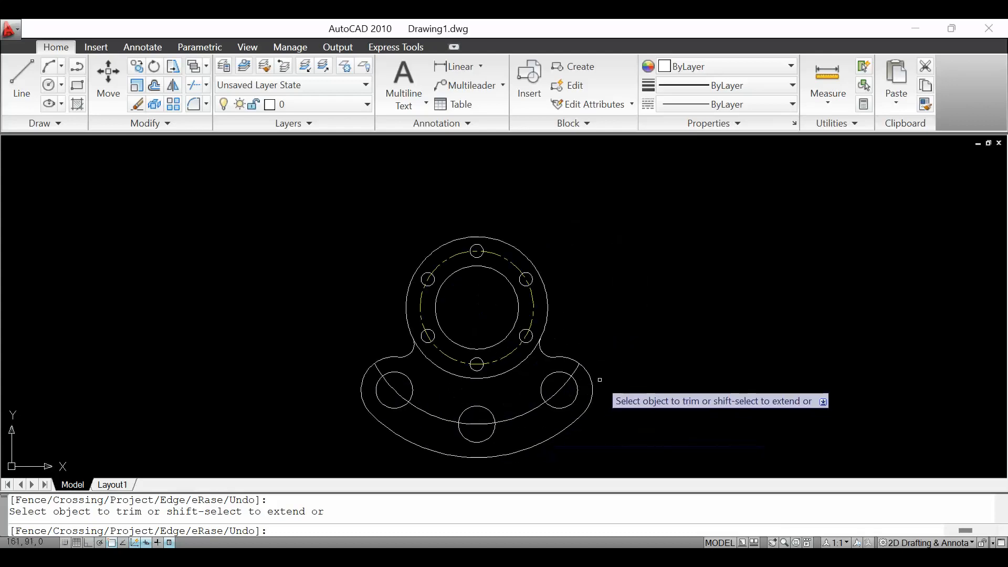
pyautogui.scroll(-3, 598, 389)
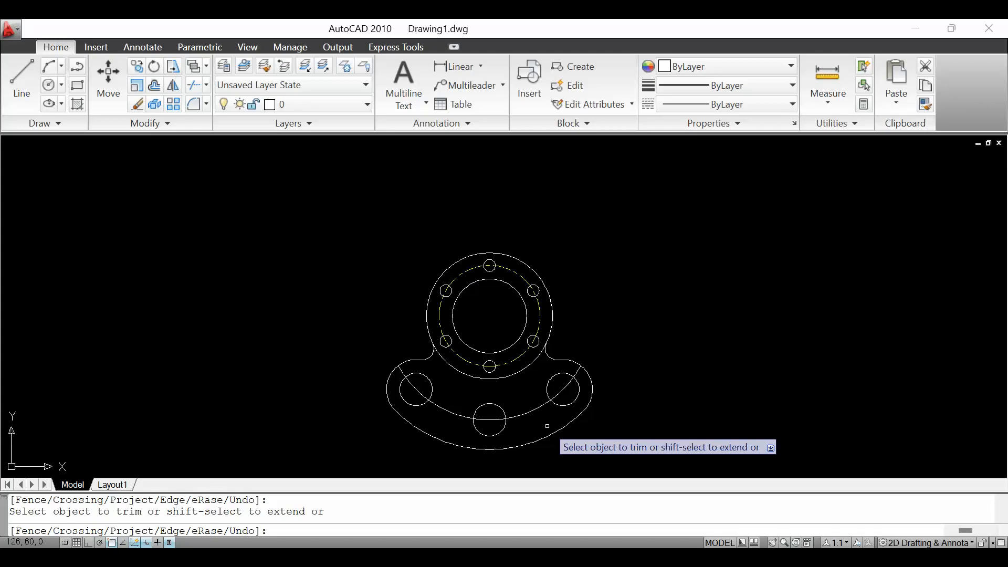
pyautogui.rightClick(613, 334)
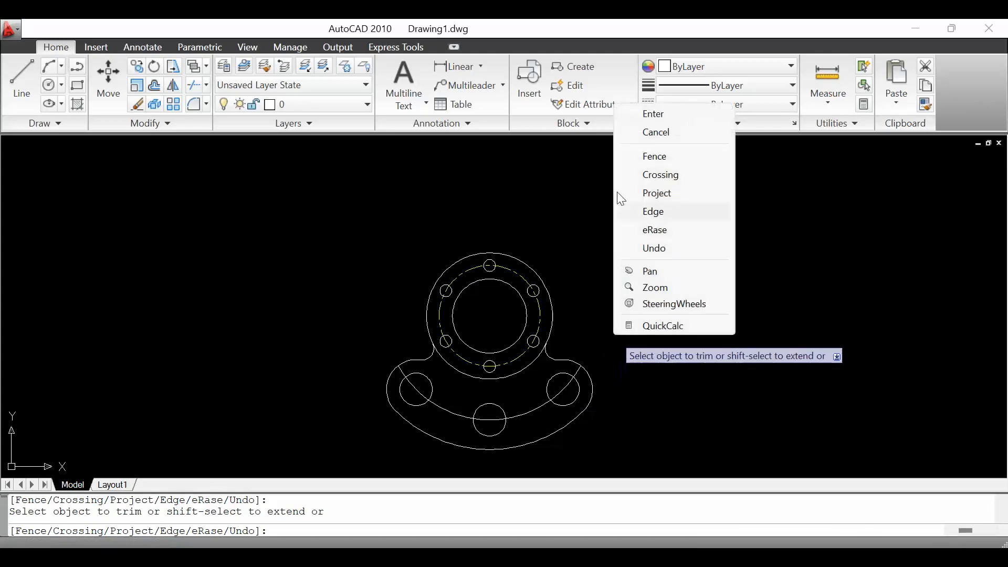
pyautogui.click(660, 116)
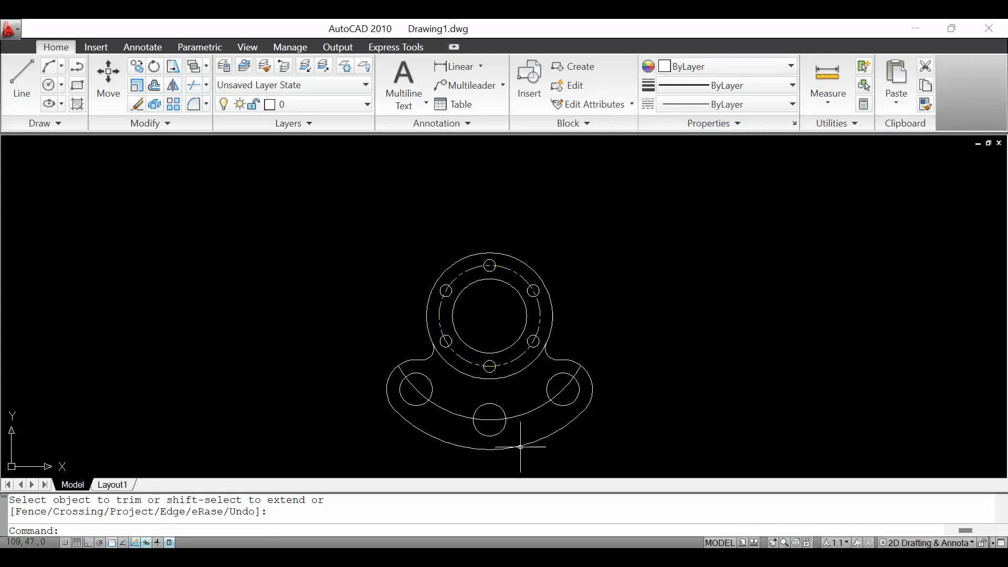
# Set the arc through the three lower holes to yellow with the CENTER linetype
pyautogui.click(528, 412)
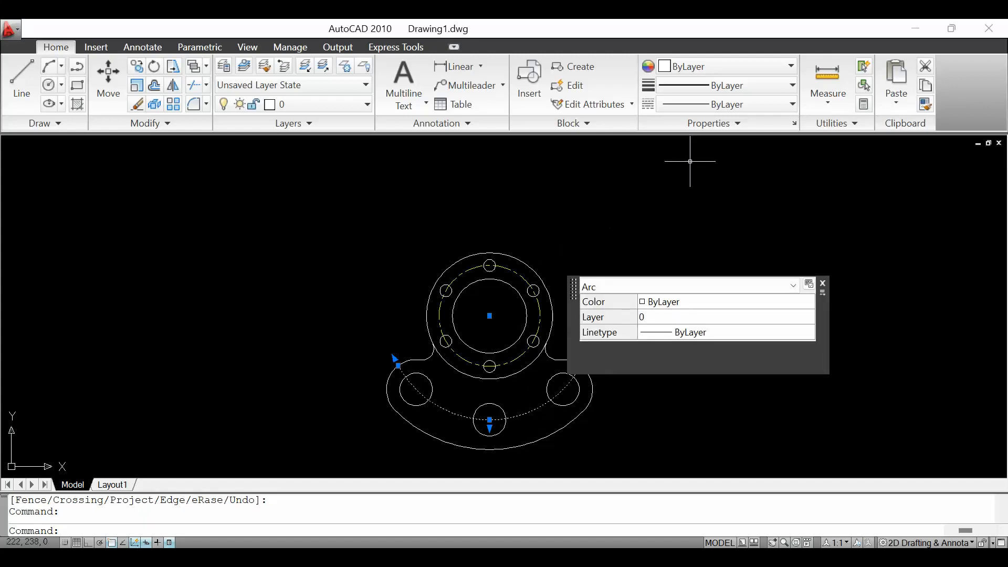
pyautogui.click(754, 67)
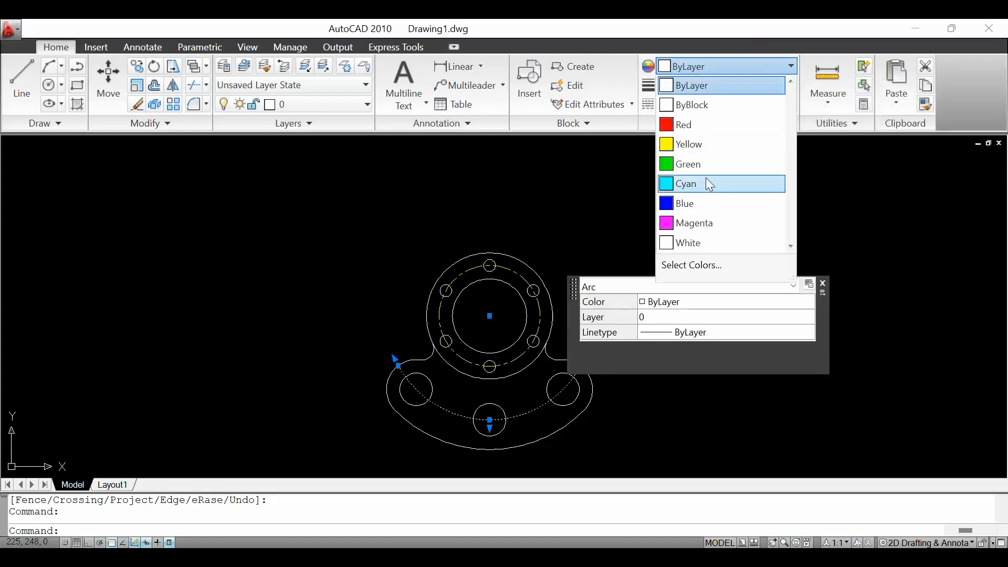
pyautogui.click(705, 142)
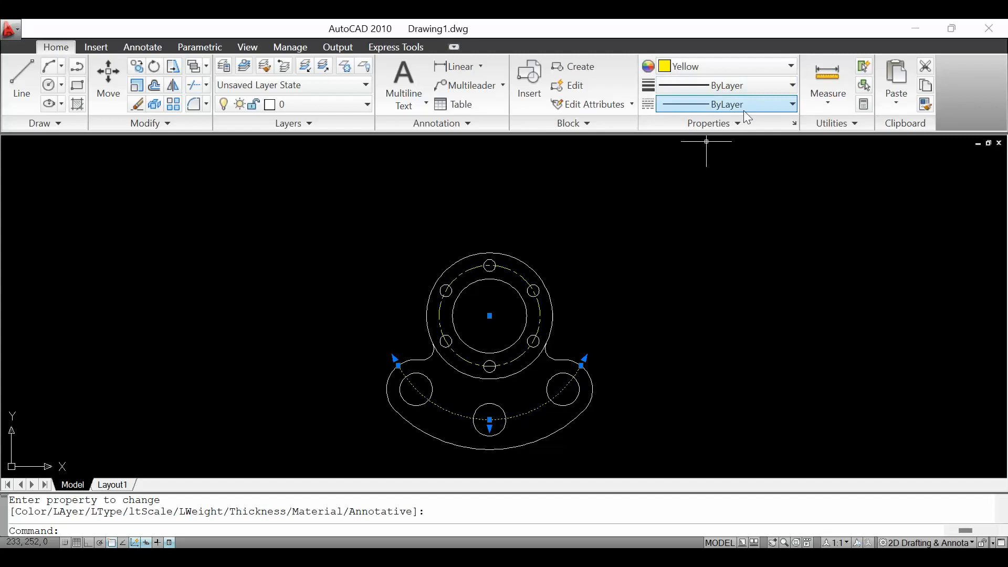
pyautogui.click(745, 105)
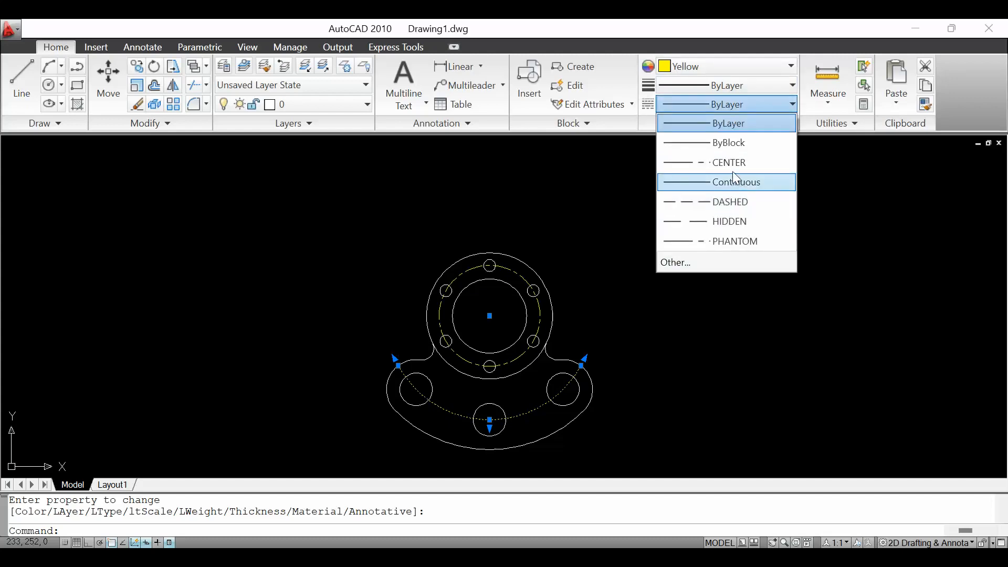
pyautogui.click(730, 163)
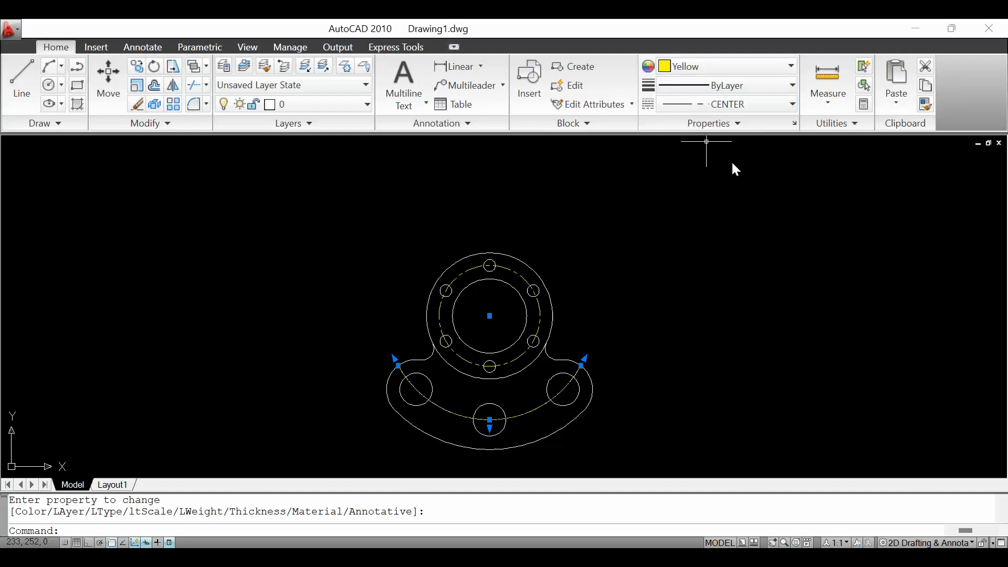
pyautogui.rightClick(535, 411)
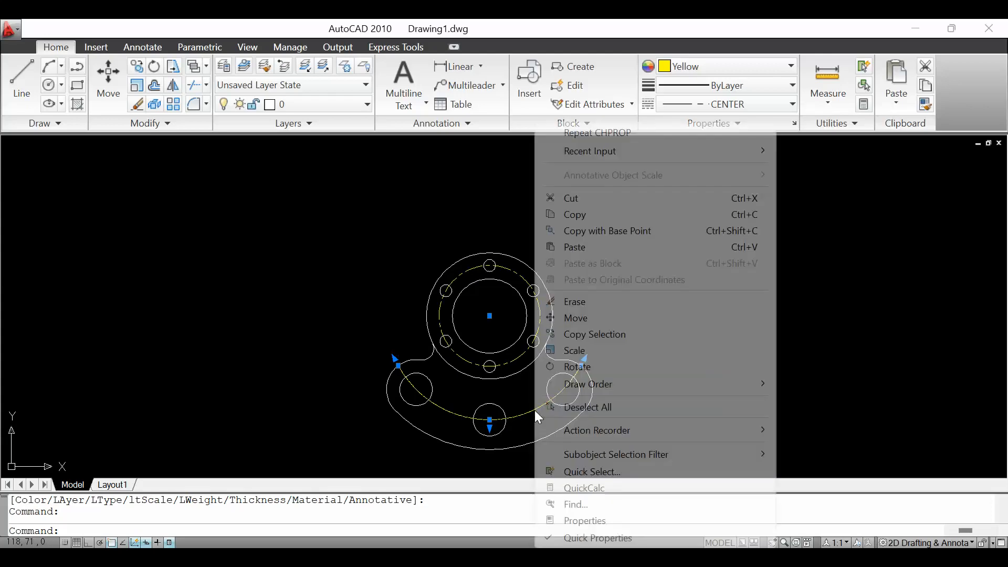
pyautogui.press('Escape')
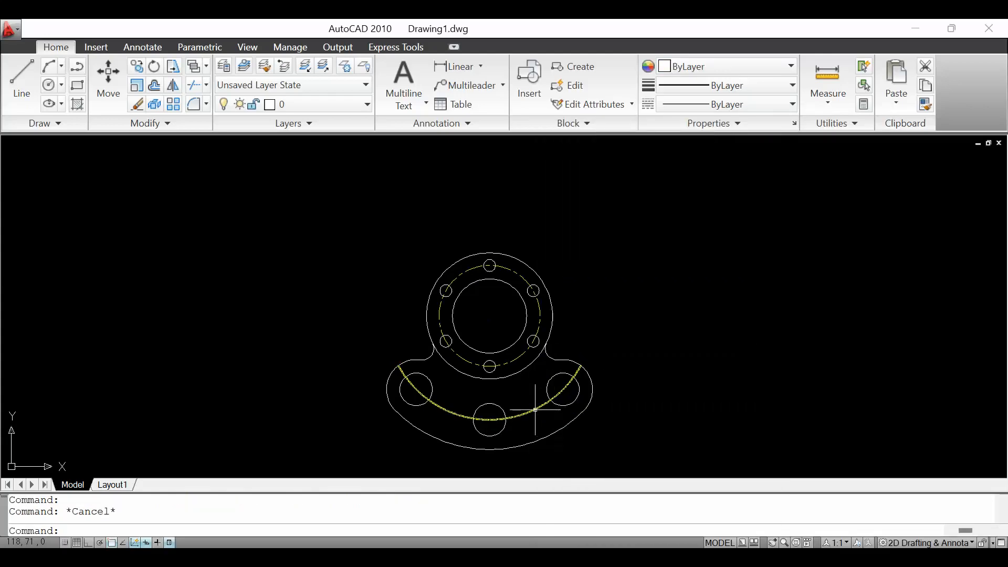
# Set the linetype scale of the yellow arc through the three lower holes to 15
pyautogui.click(535, 409)
pyautogui.rightClick(534, 411)
pyautogui.click(585, 520)
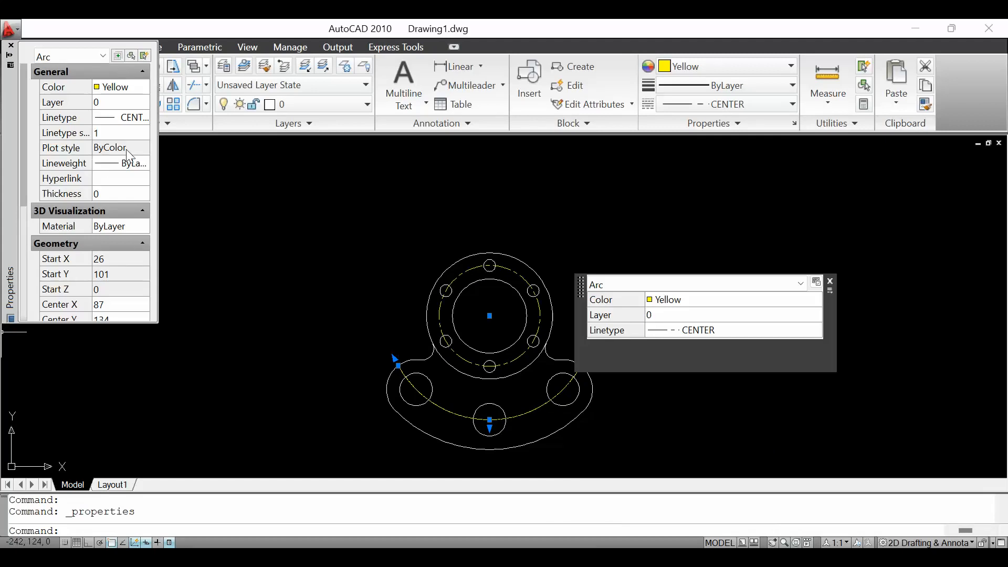
pyautogui.click(125, 133)
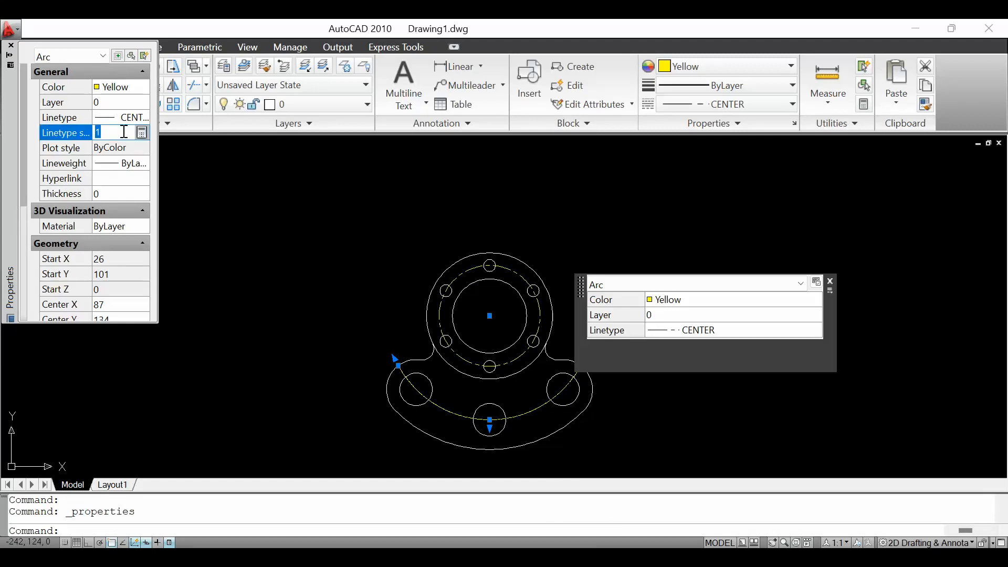
pyautogui.press('Tab')
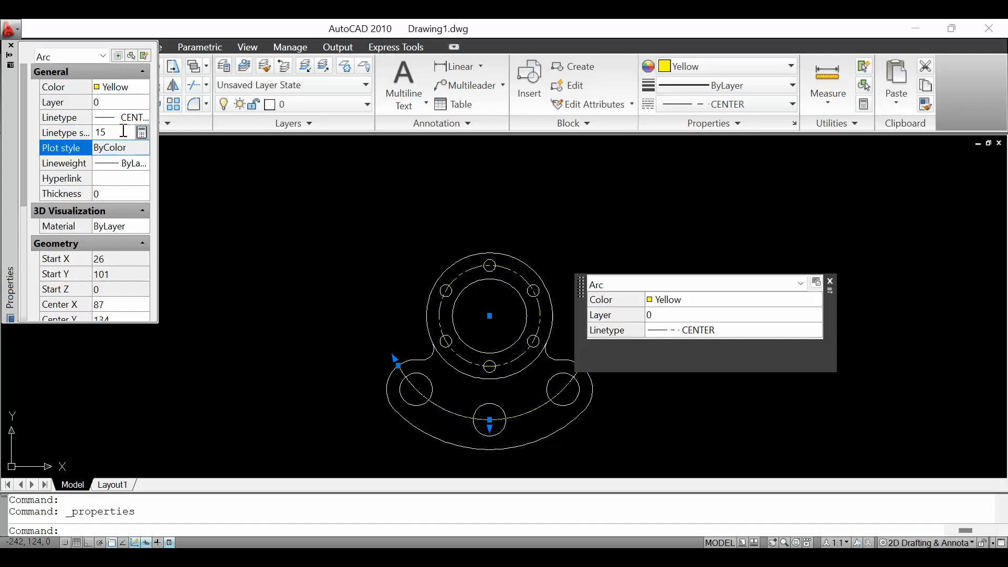
pyautogui.click(830, 282)
pyautogui.press('Escape')
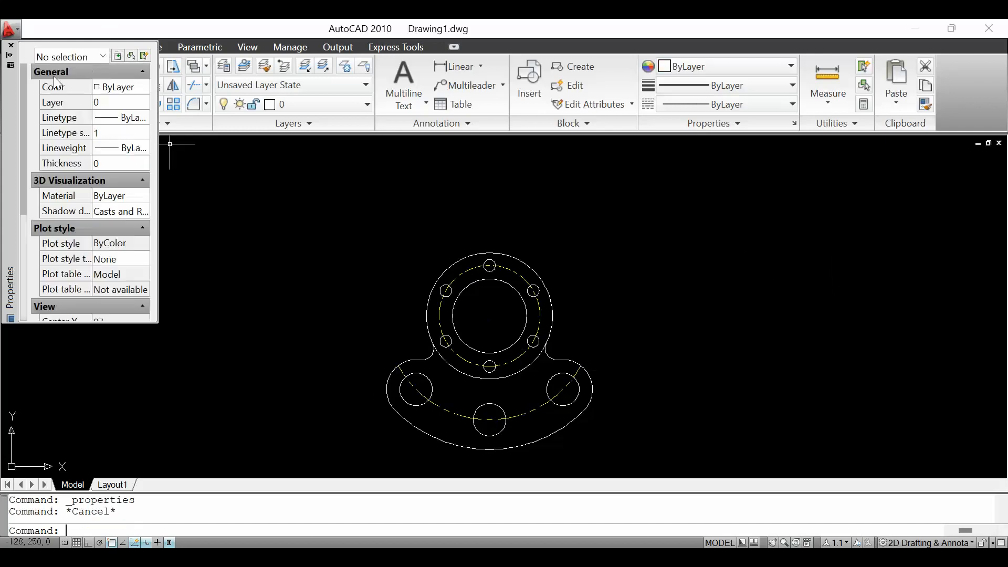
pyautogui.click(11, 45)
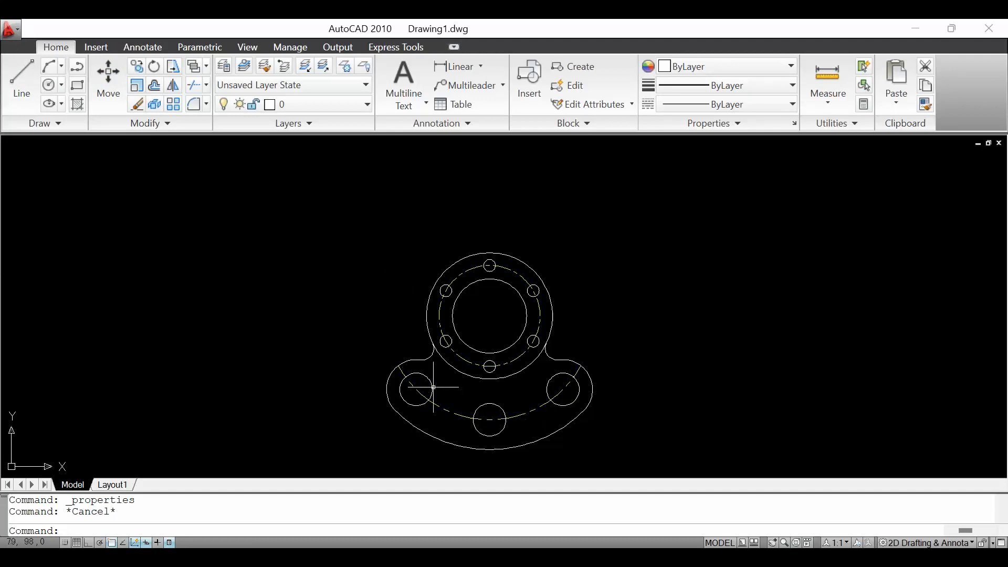
pyautogui.scroll(-1, 616, 411)
pyautogui.scroll(3, 619, 412)
pyautogui.scroll(-8, 619, 412)
pyautogui.scroll(6, 619, 412)
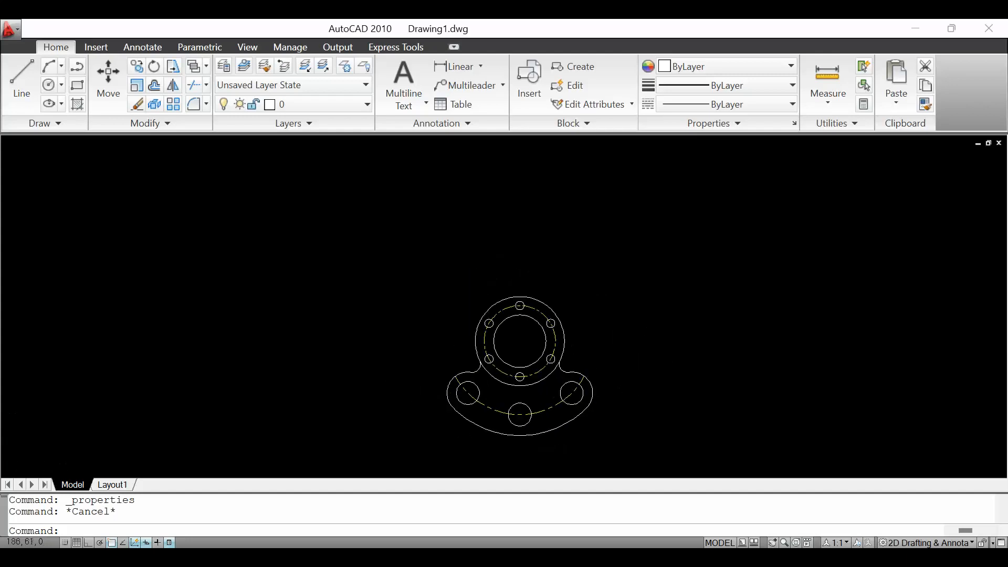
pyautogui.scroll(4, 623, 418)
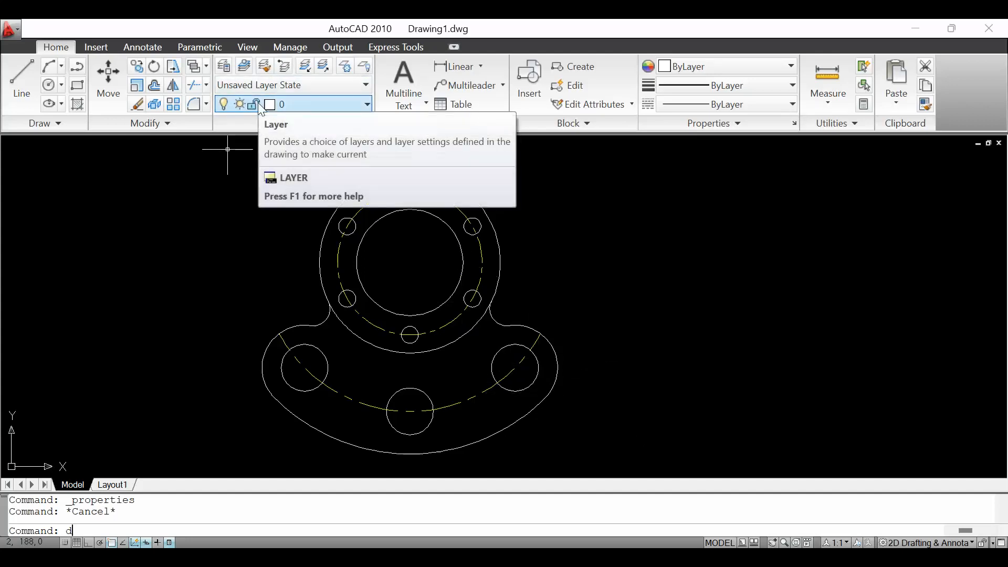
pyautogui.write('ds')
pyautogui.press('Return')
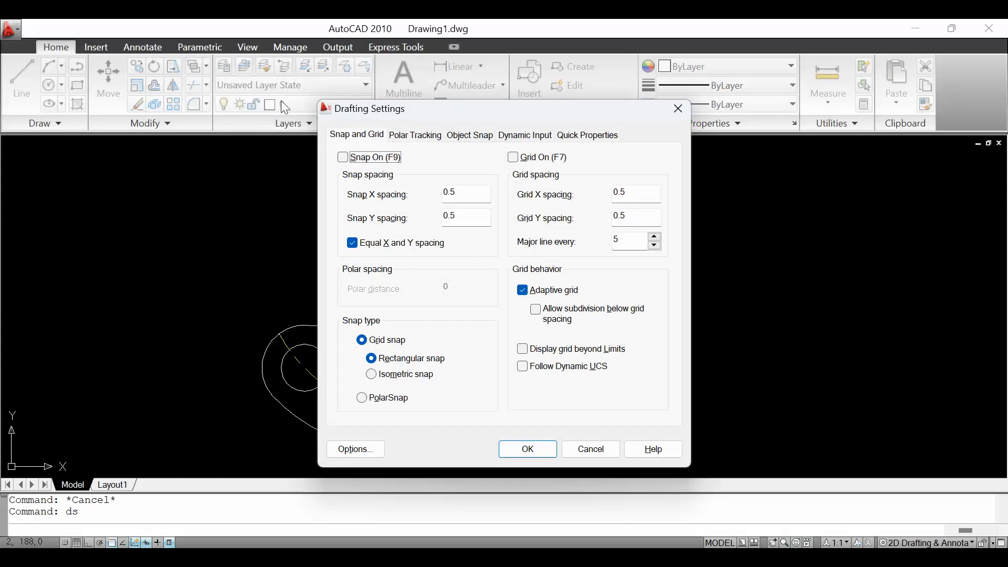
pyautogui.press('Escape')
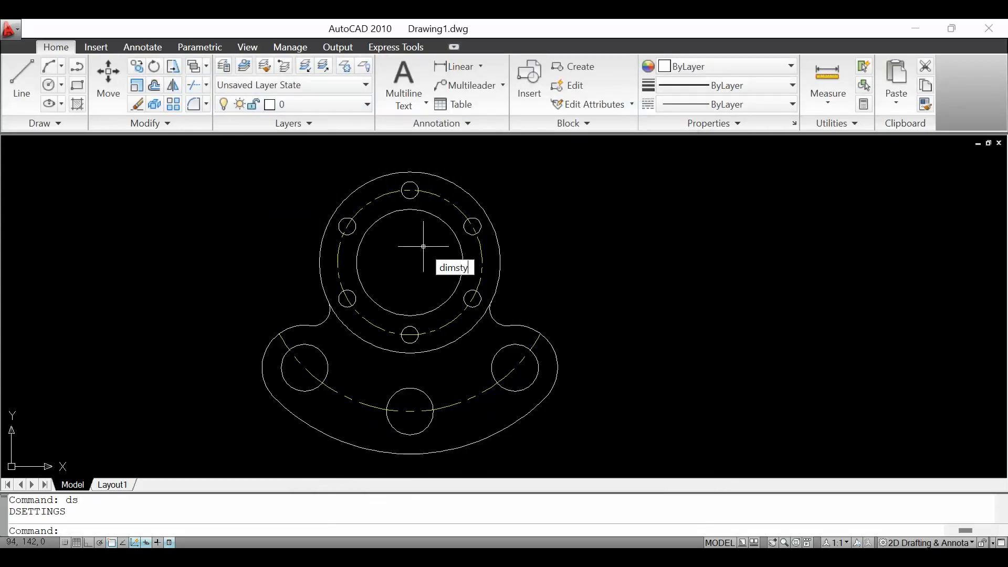
# Set the linear precision of the MEP-Metric dimension style to 0 and make that style current
pyautogui.press('Return')
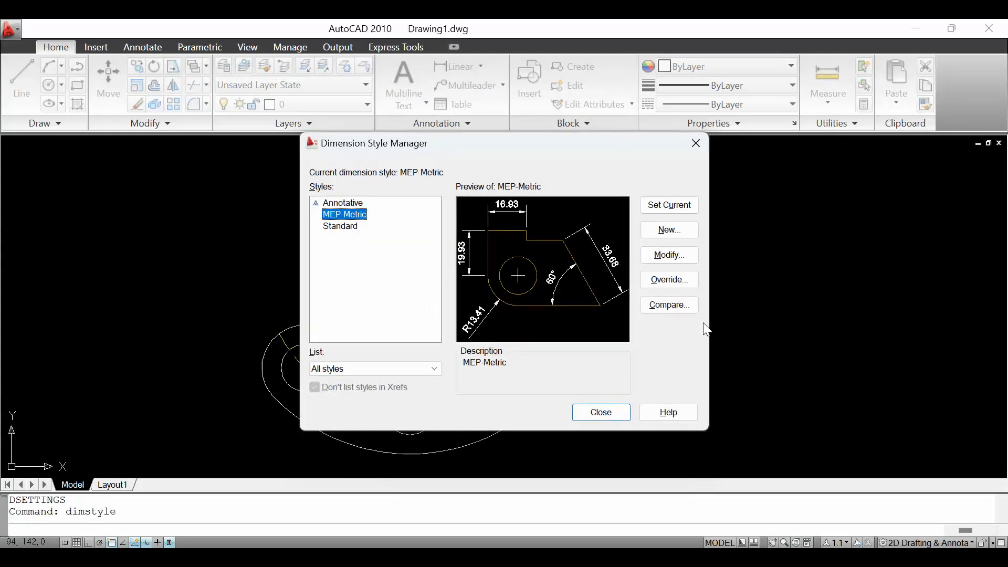
pyautogui.click(692, 257)
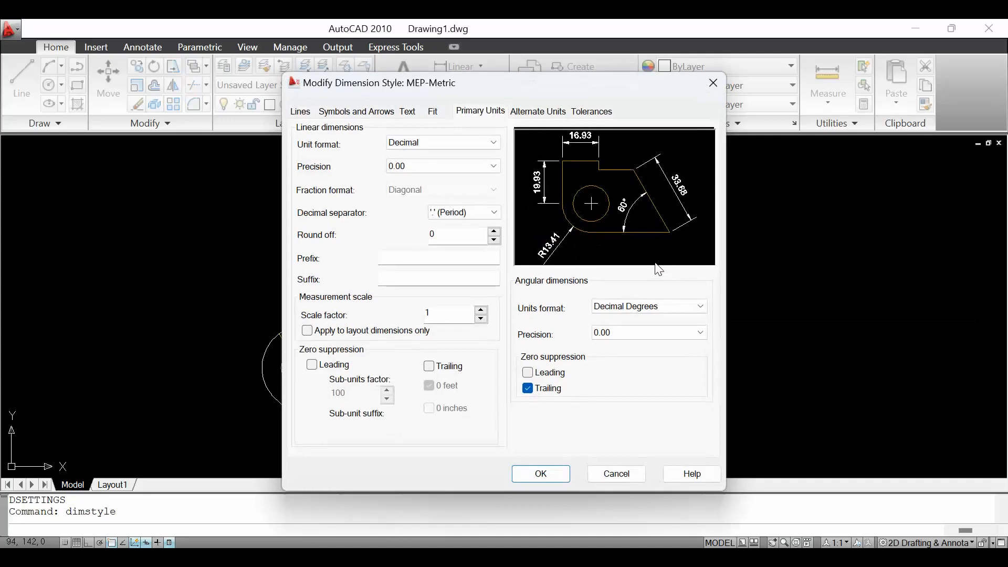
pyautogui.click(299, 111)
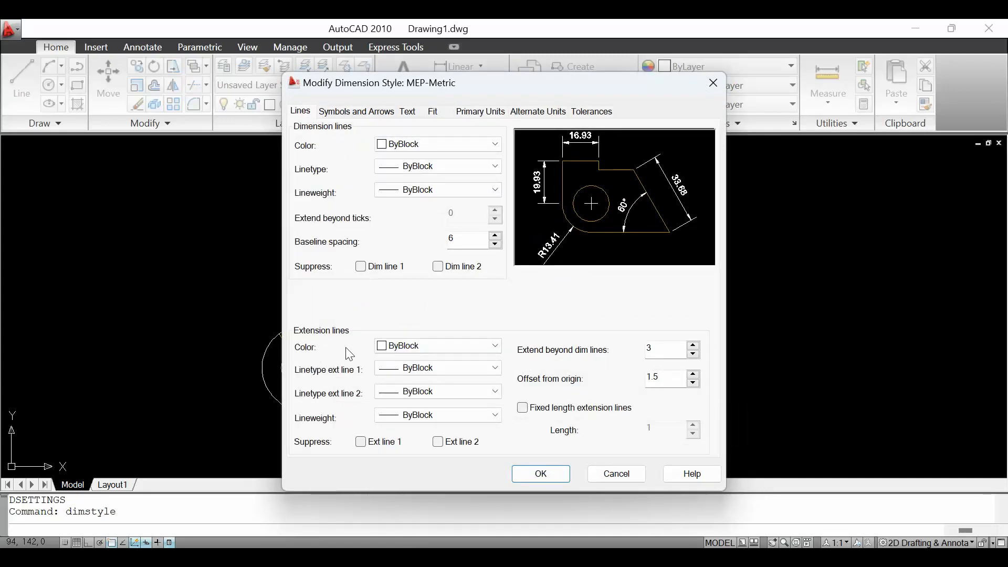
pyautogui.click(363, 113)
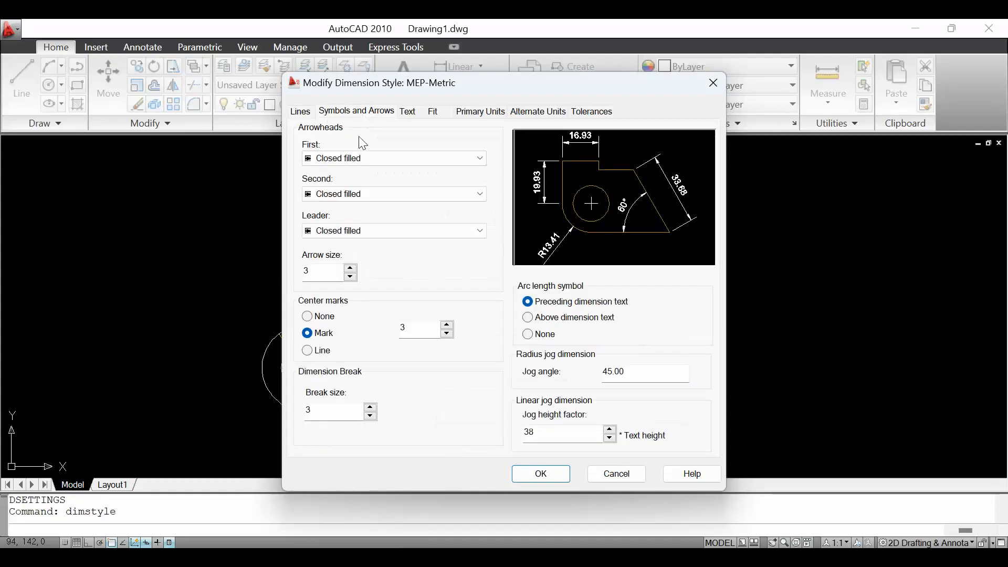
pyautogui.click(411, 112)
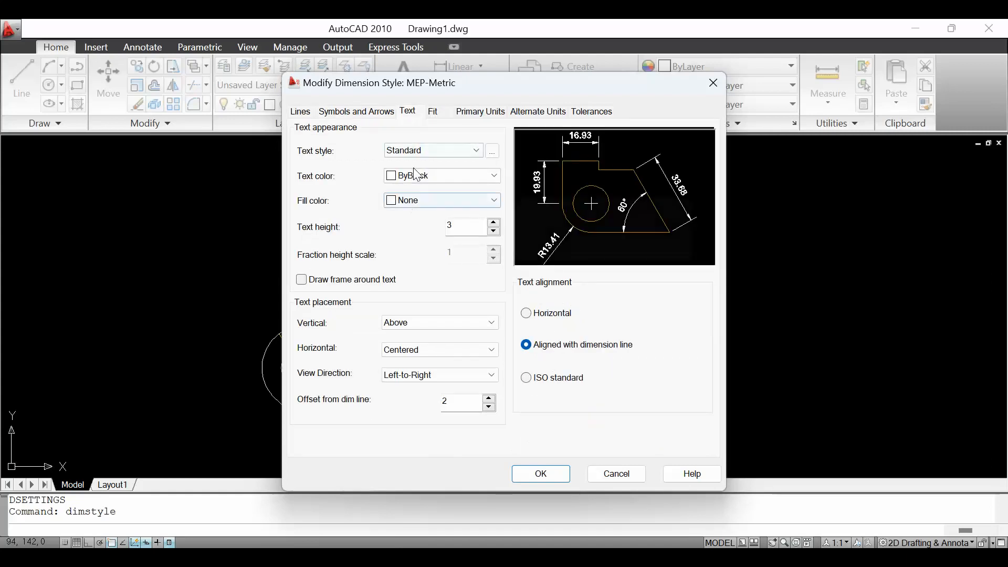
pyautogui.click(431, 112)
pyautogui.click(481, 113)
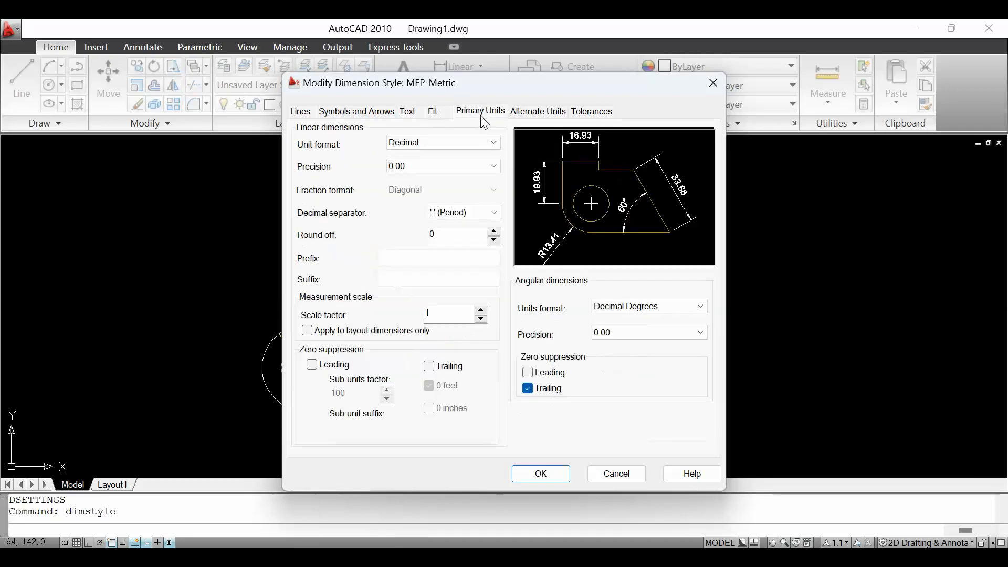
pyautogui.click(420, 168)
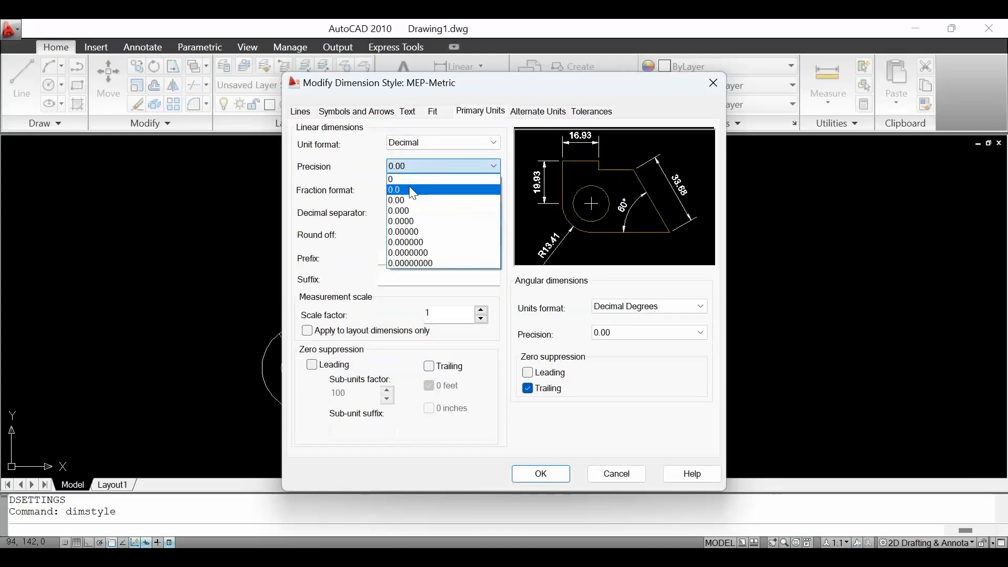
pyautogui.click(409, 182)
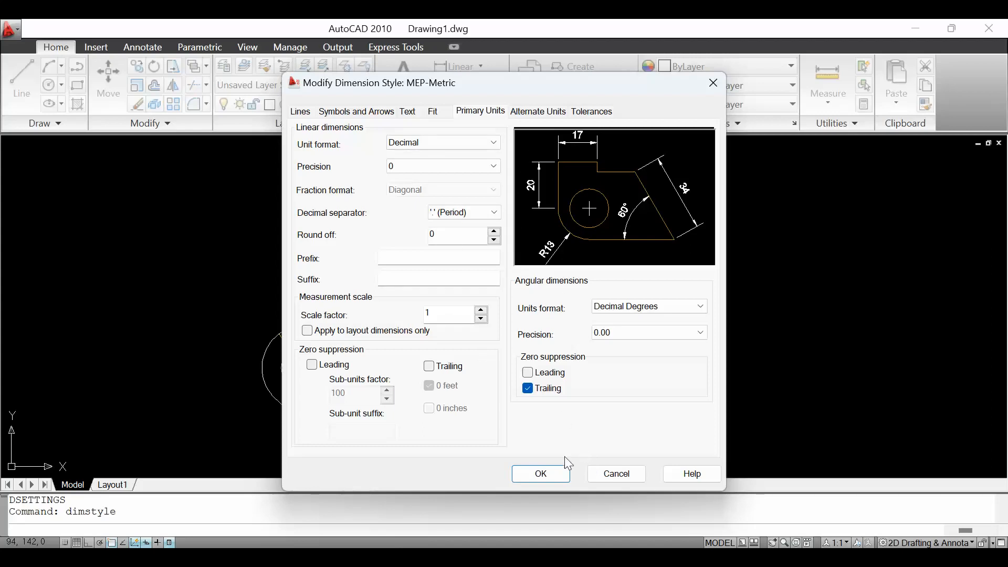
pyautogui.click(540, 474)
pyautogui.click(681, 205)
pyautogui.click(601, 412)
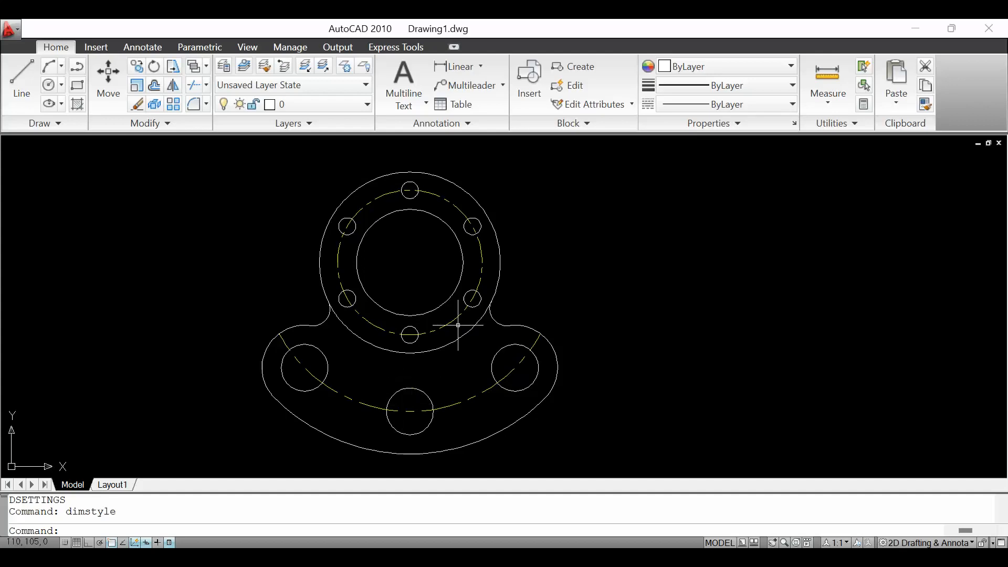
# Add a diameter dimension to the hub's large inner circle, with its text inside the circle
pyautogui.click(152, 46)
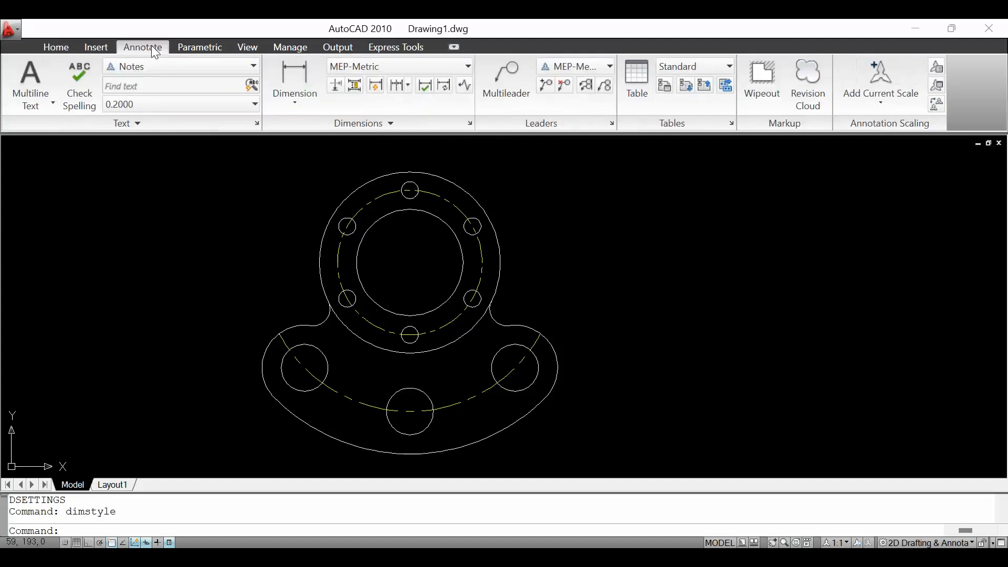
pyautogui.click(293, 108)
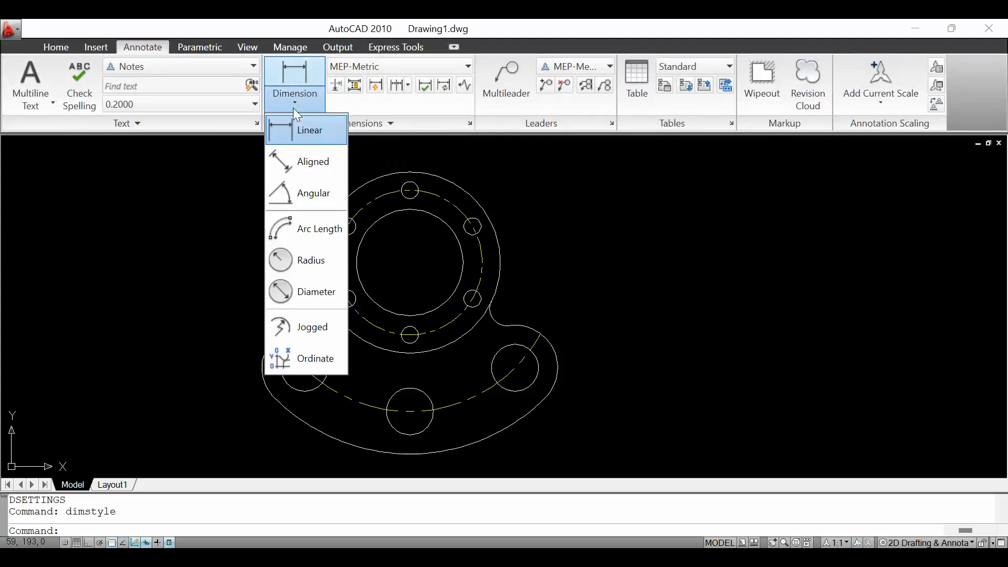
pyautogui.click(297, 291)
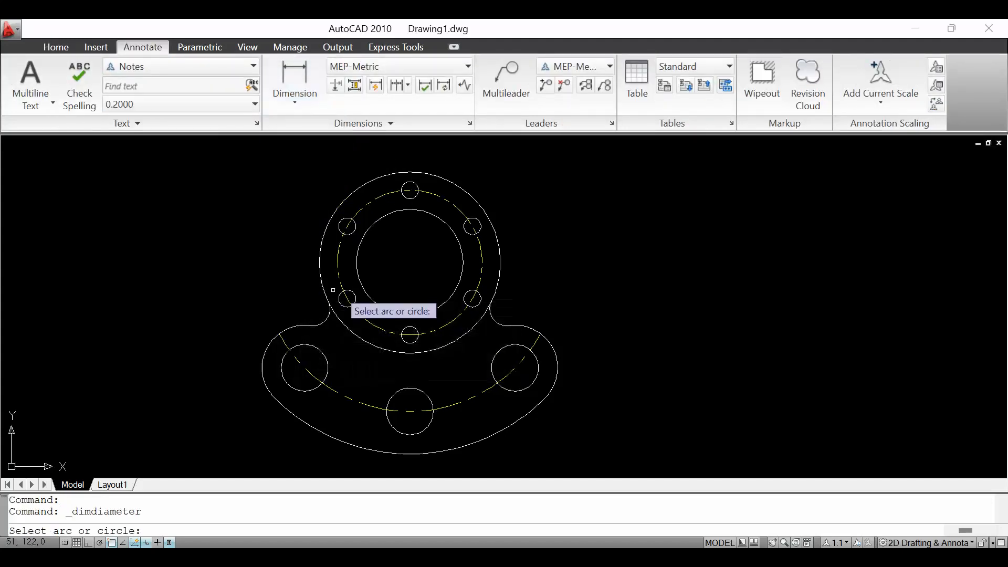
pyautogui.click(464, 264)
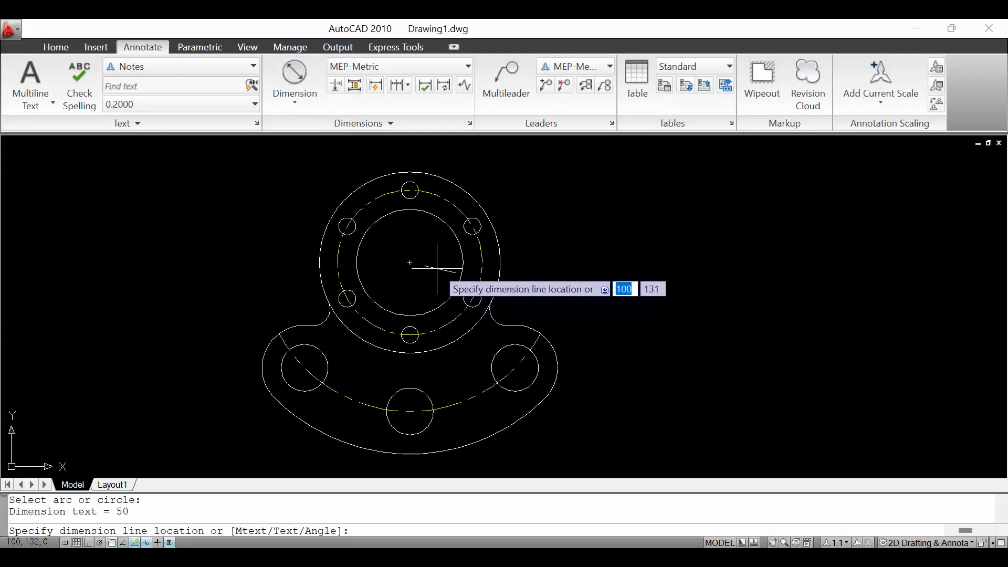
pyautogui.click(437, 278)
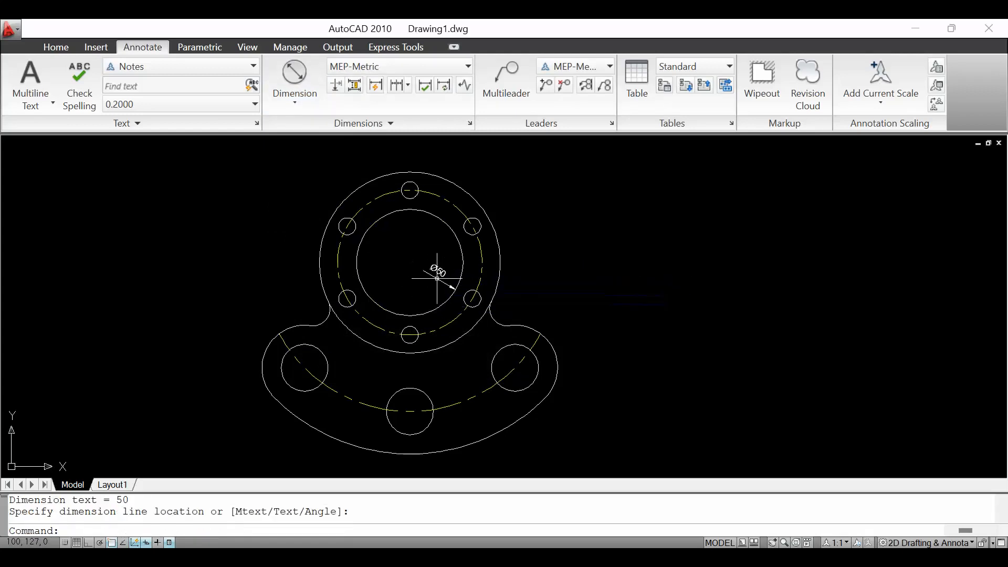
# Add diameter dimensions to the yellow bolt circle, with text near its centre, and to the hub's outer circle, with text outside at the upper right
pyautogui.press('Return')
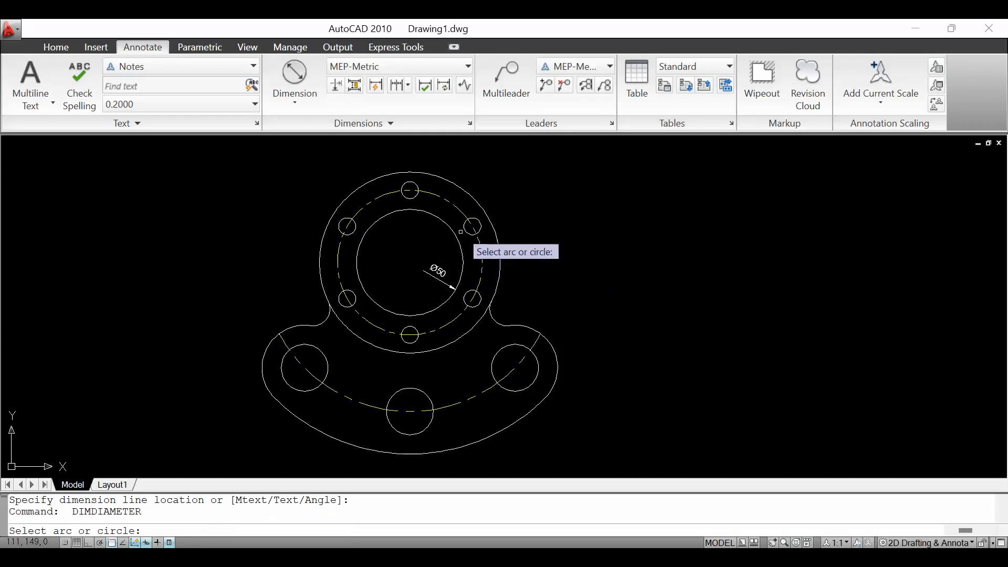
pyautogui.click(455, 204)
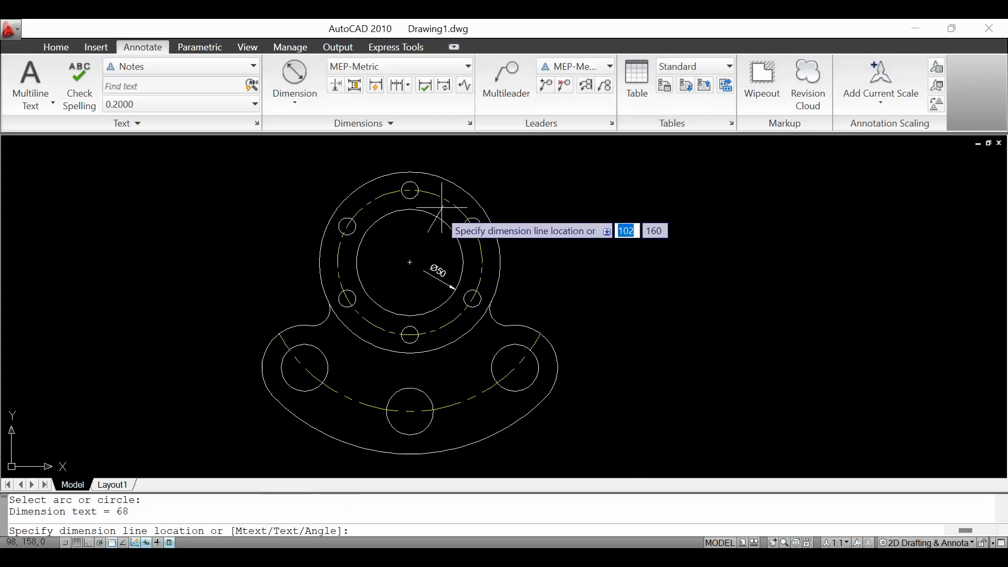
pyautogui.click(405, 254)
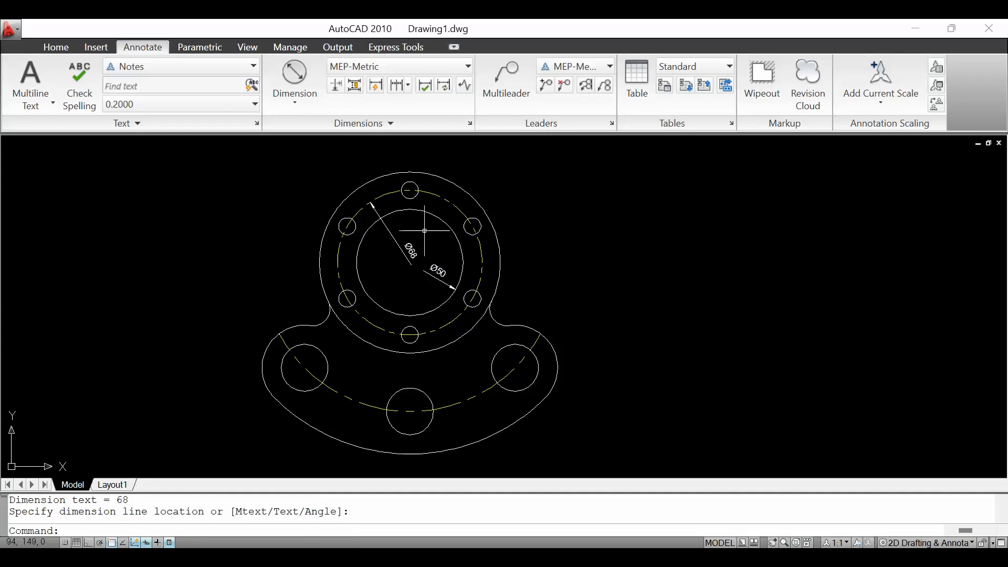
pyautogui.press('Return')
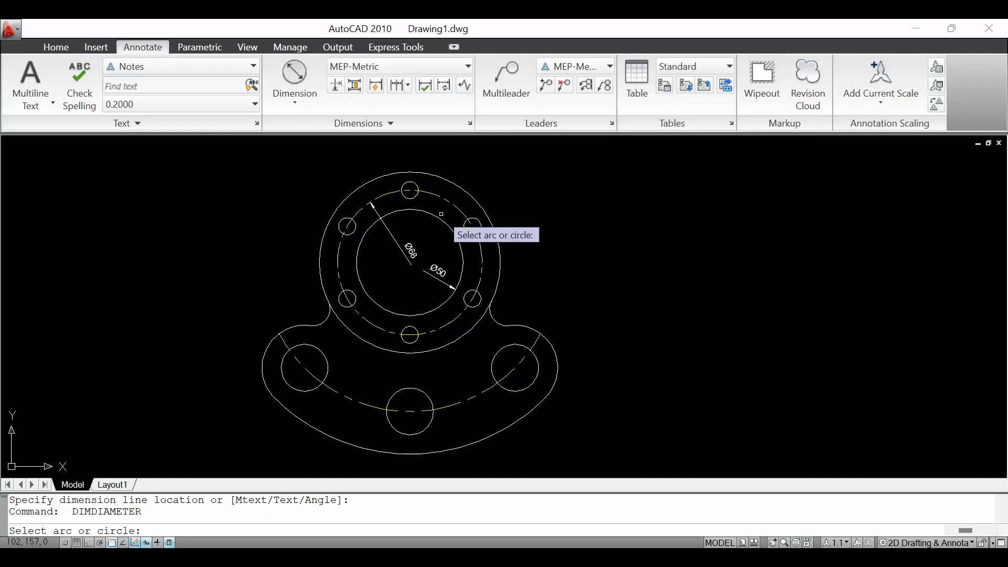
pyautogui.click(456, 183)
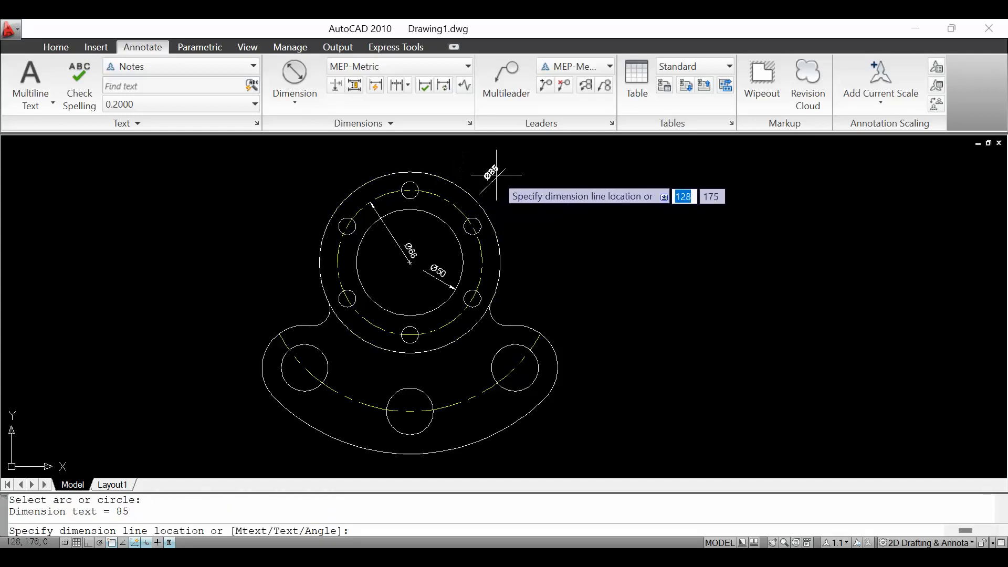
pyautogui.click(495, 164)
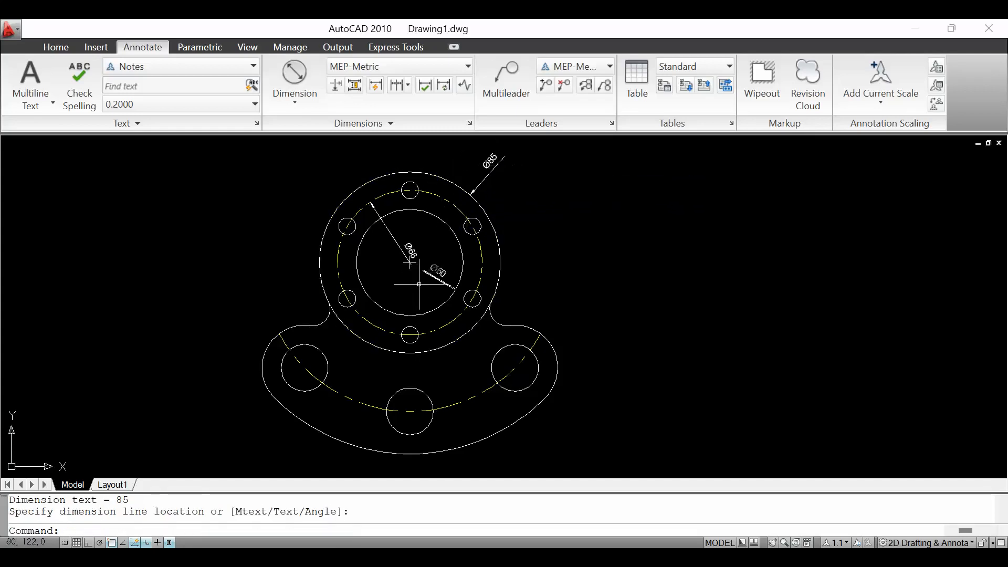
# Add center marks to the three large holes in the lower part of the plate using DIMCENTER
pyautogui.scroll(3, 370, 277)
pyautogui.scroll(-2, 368, 275)
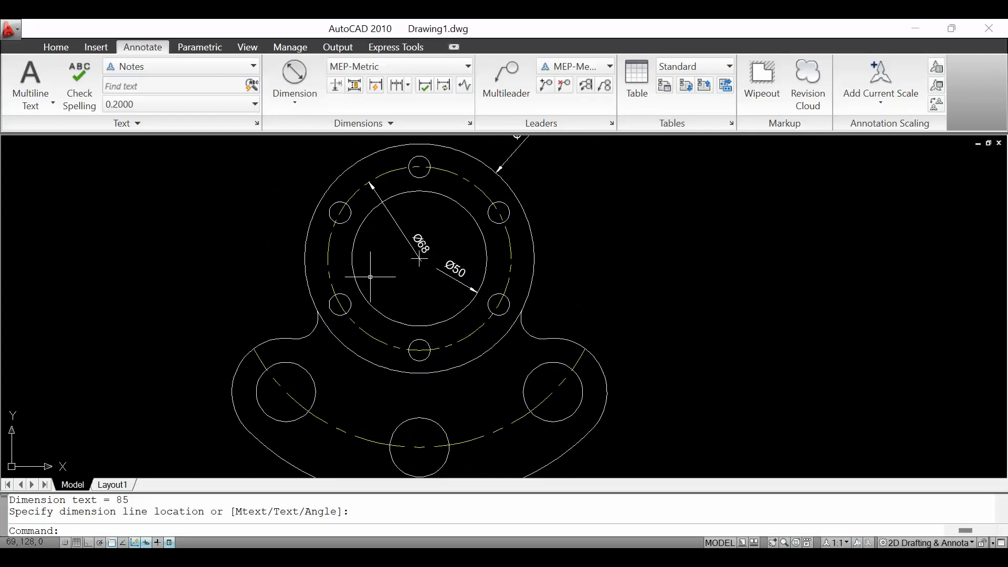
pyautogui.write('dimcenter')
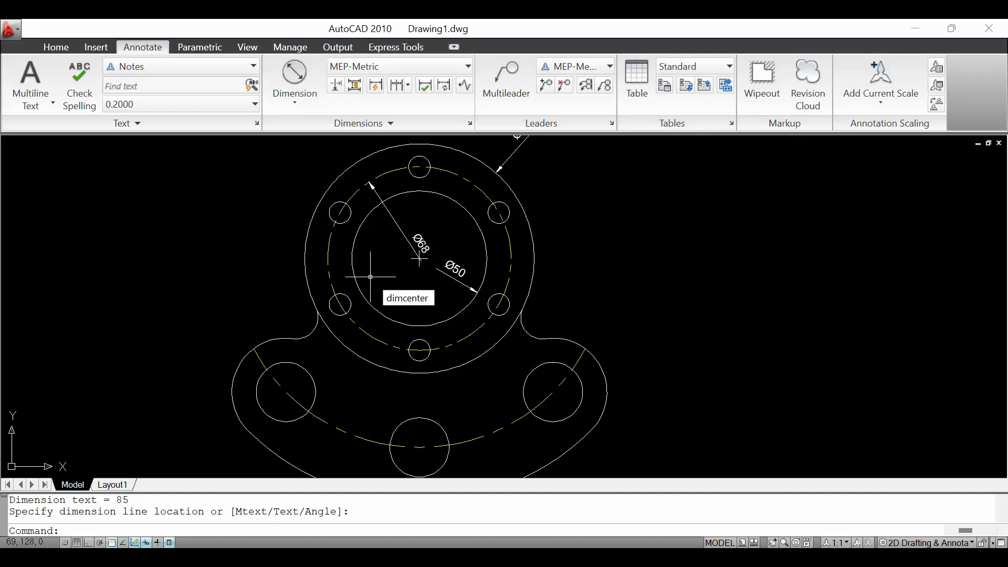
pyautogui.press('Return')
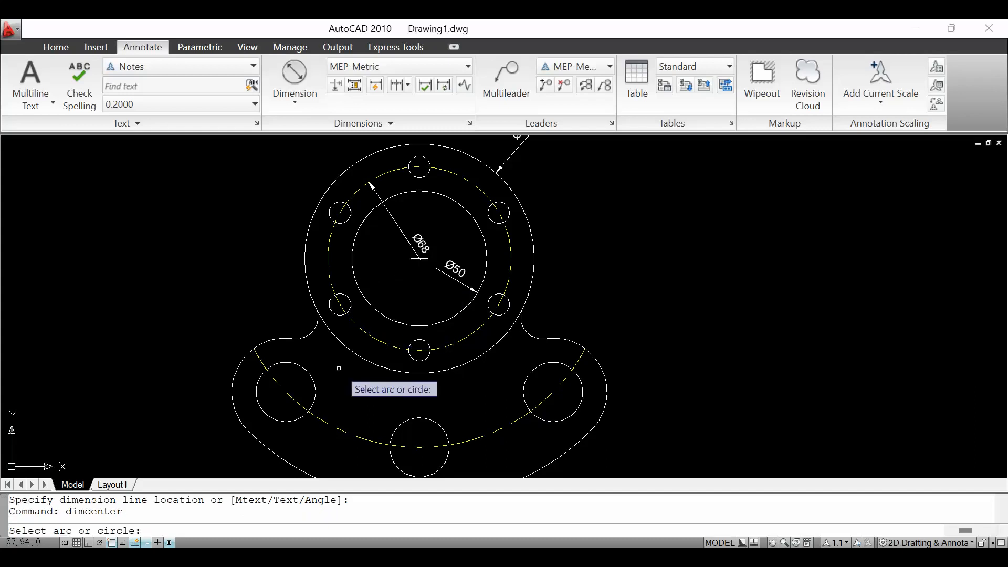
pyautogui.click(316, 383)
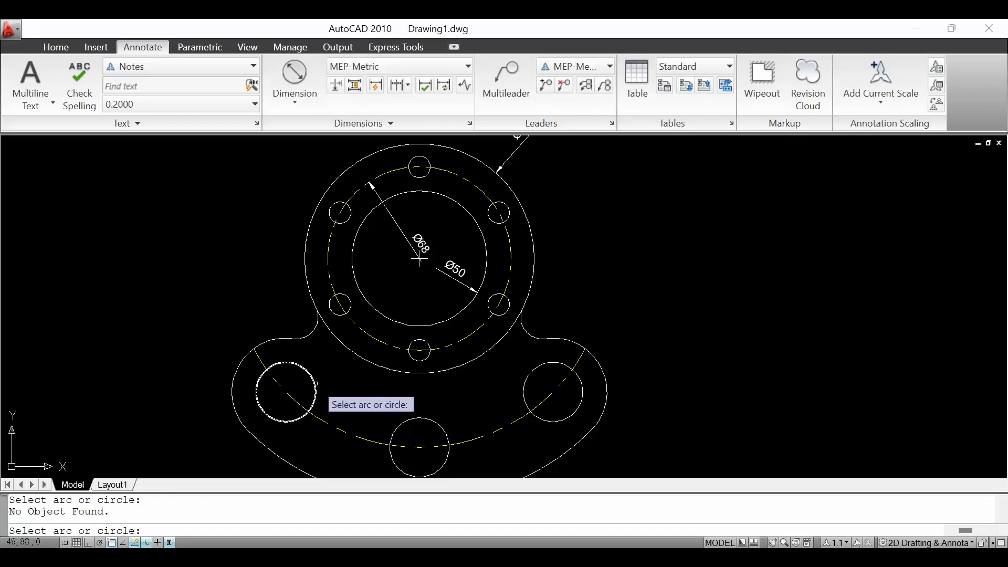
pyautogui.click(315, 384)
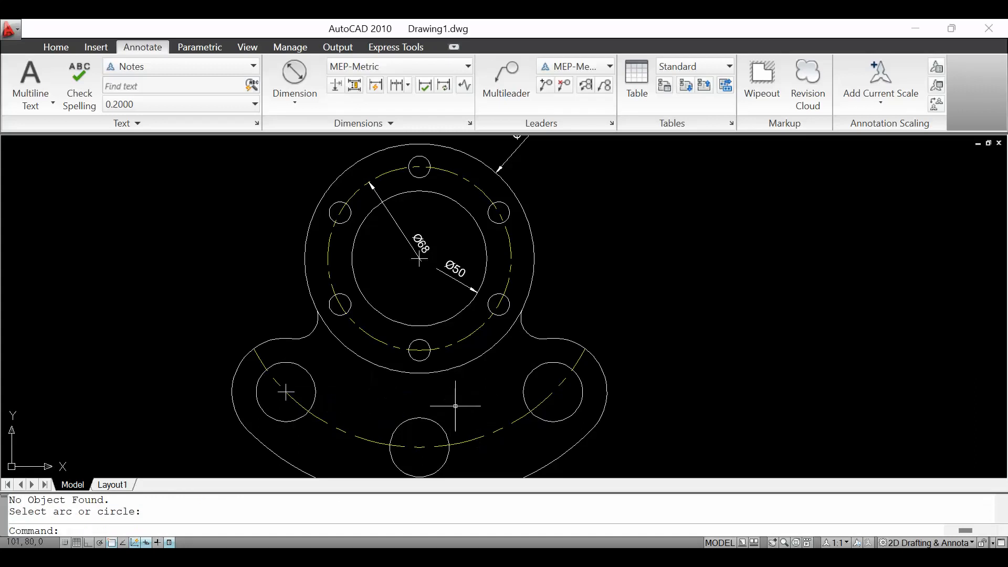
pyautogui.press('Return')
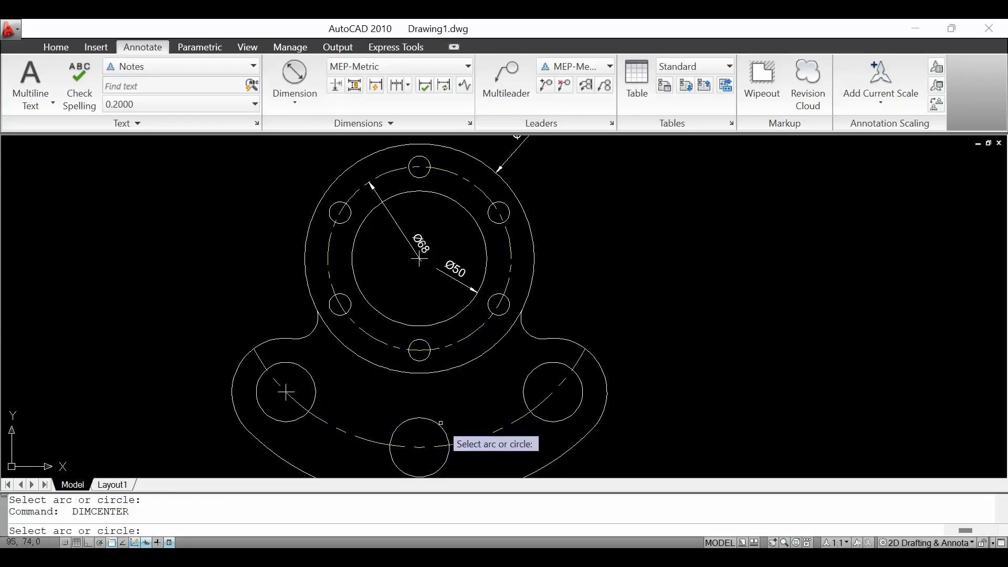
pyautogui.click(438, 426)
pyautogui.press('Return')
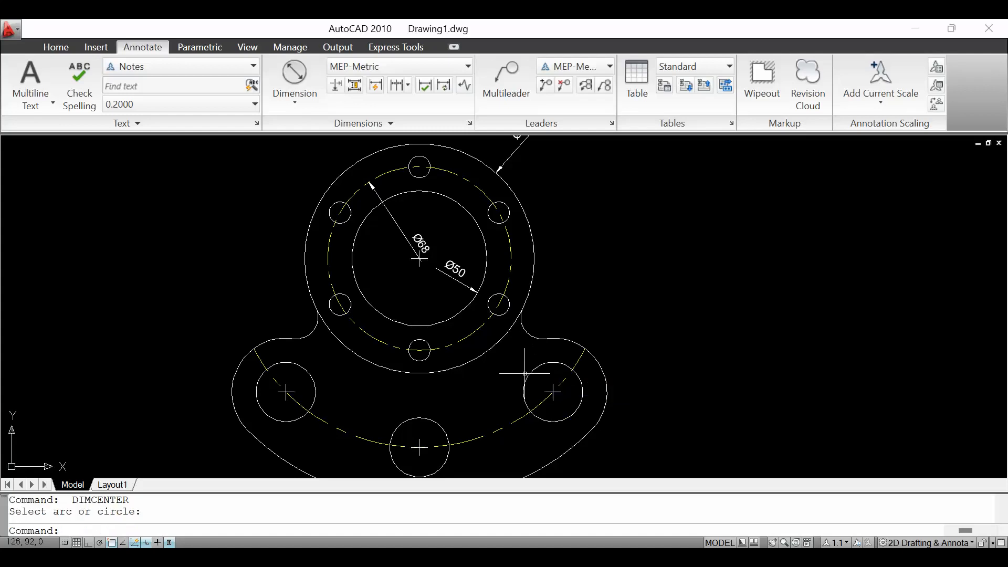
# Add center marks to the small bolt-circle holes, except the lower-left one, and to the hub's large inner circle
pyautogui.press('Return')
pyautogui.click(349, 207)
pyautogui.press('Return')
pyautogui.click(418, 178)
pyautogui.press('Return')
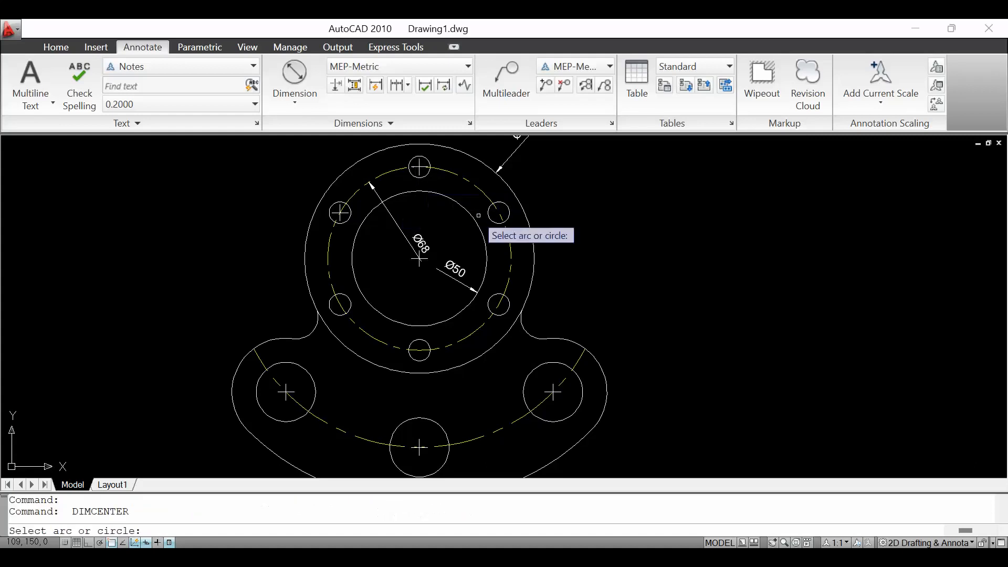
pyautogui.click(489, 215)
pyautogui.press('Return')
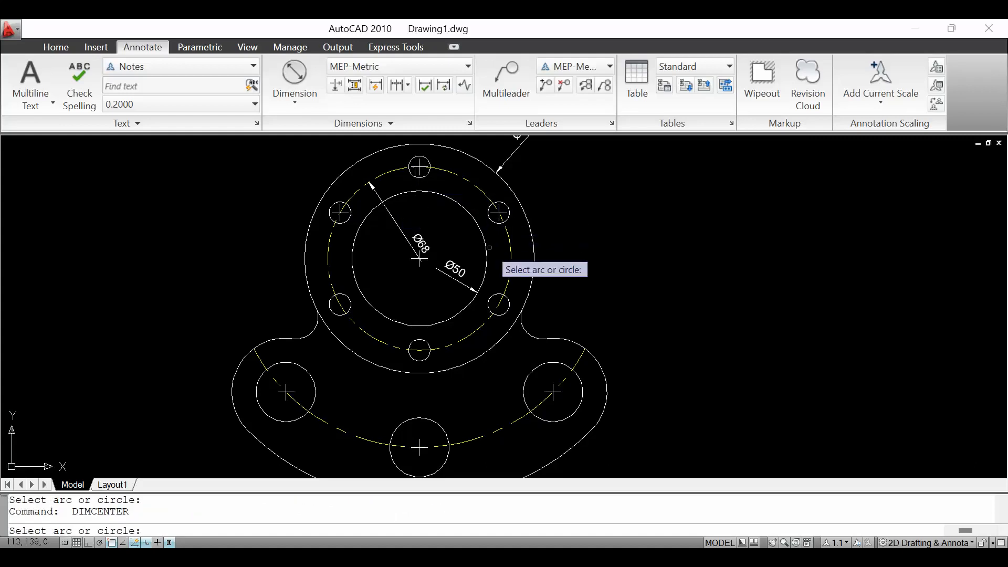
pyautogui.click(487, 307)
pyautogui.press('Return')
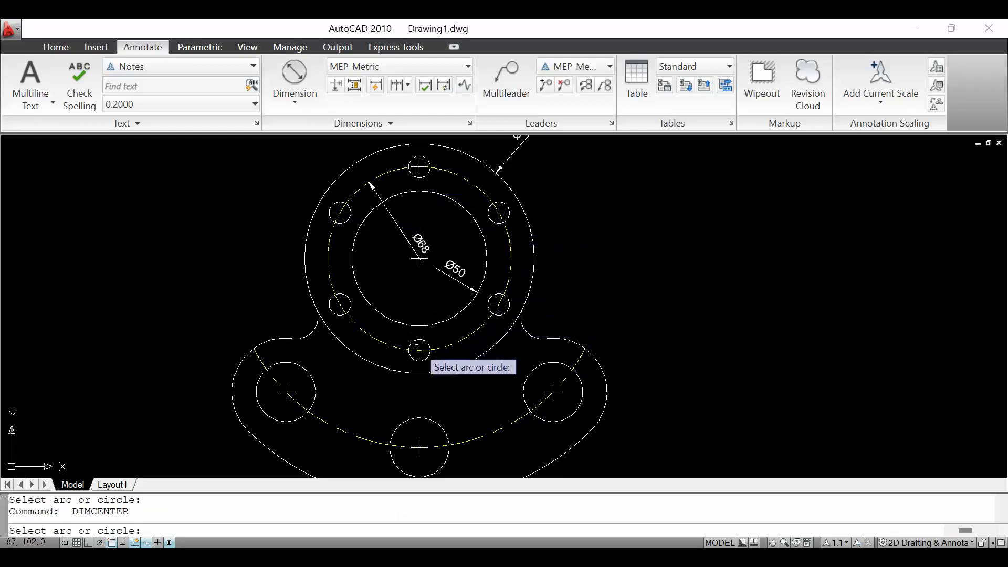
pyautogui.click(417, 348)
pyautogui.press('Return')
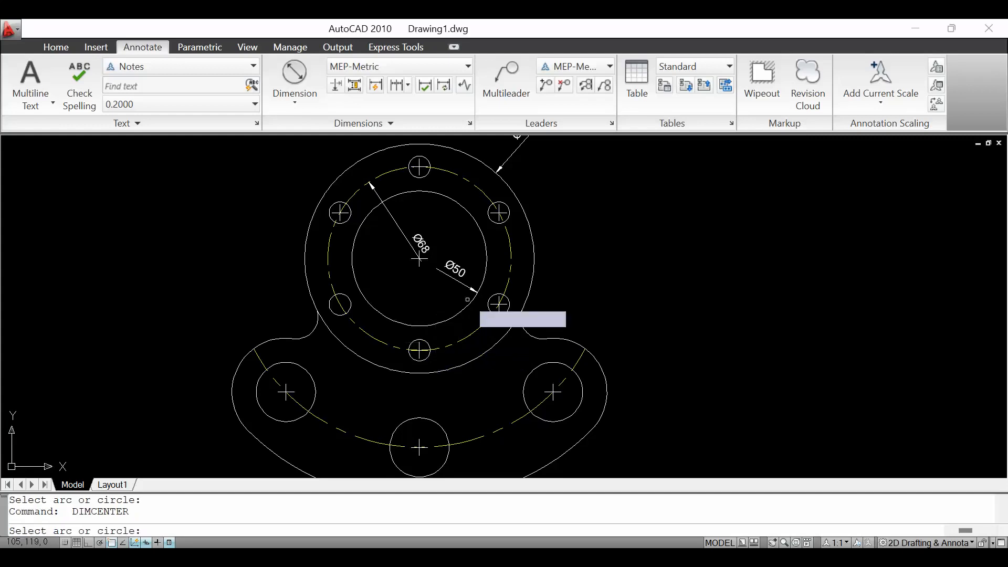
pyautogui.click(483, 238)
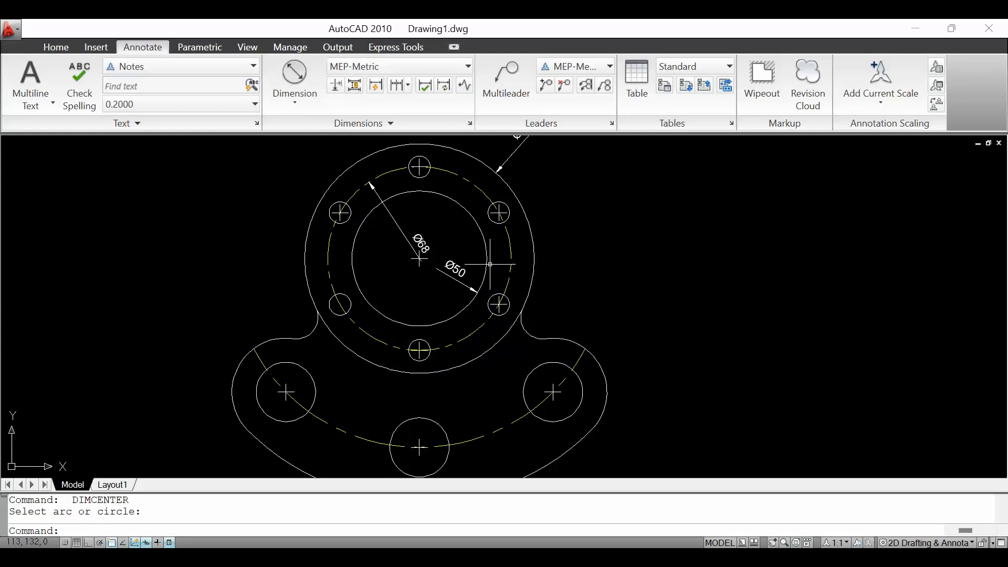
# Add a radius dimension to the plate's large lower outer arc, with its text outside at the lower right
pyautogui.scroll(-2, 475, 267)
pyautogui.scroll(2, 457, 351)
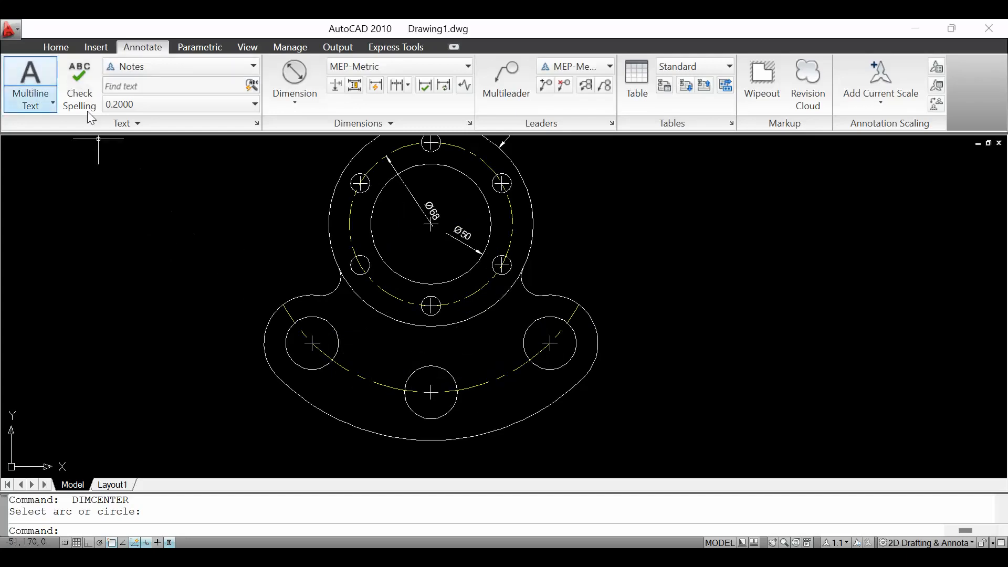
pyautogui.scroll(-2, 456, 310)
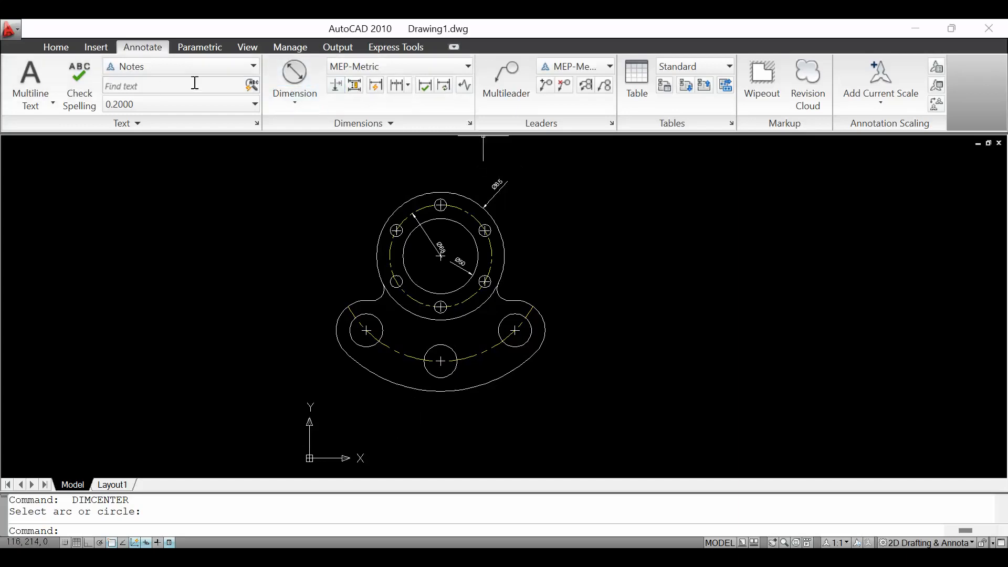
pyautogui.click(297, 101)
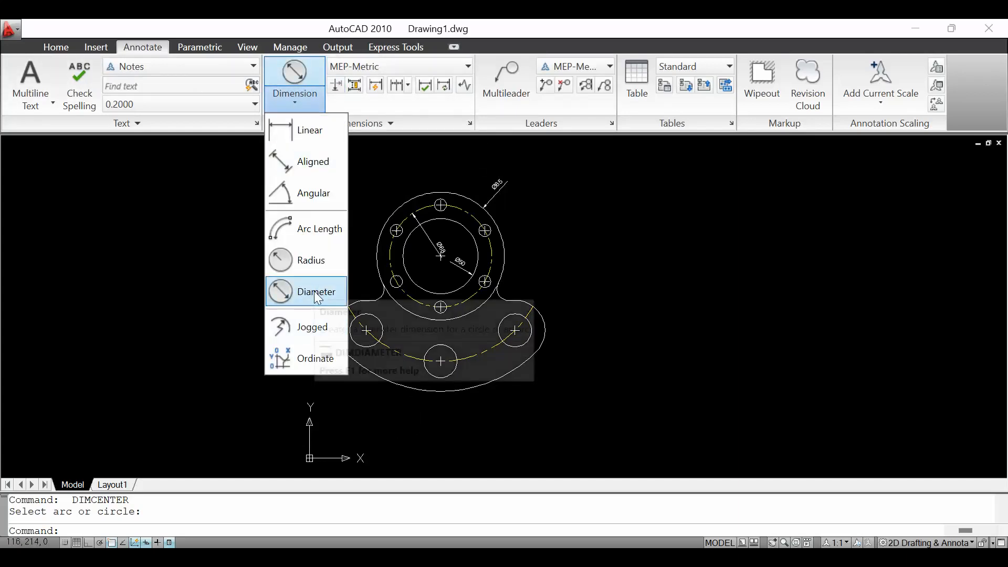
pyautogui.click(311, 260)
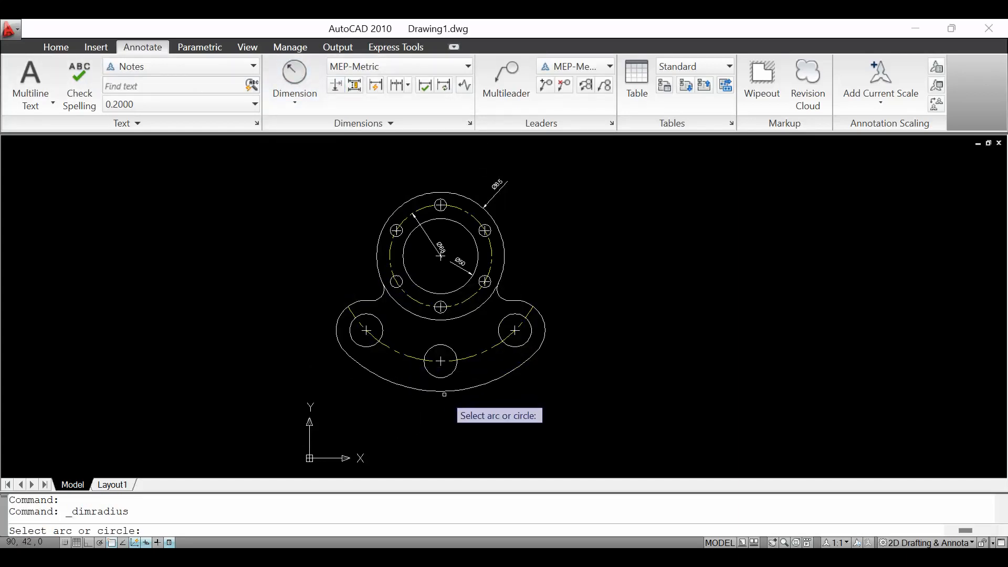
pyautogui.click(445, 392)
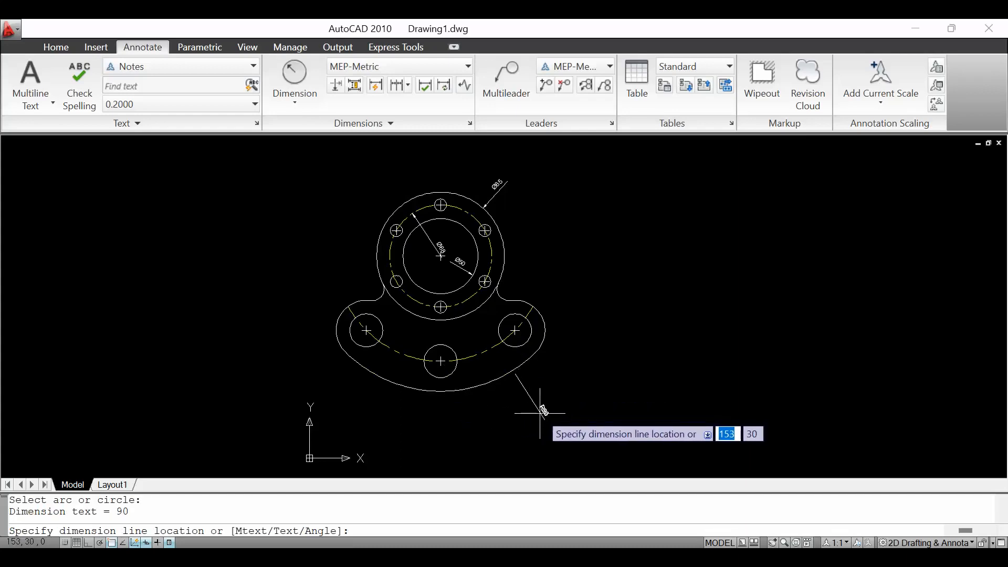
pyautogui.click(539, 413)
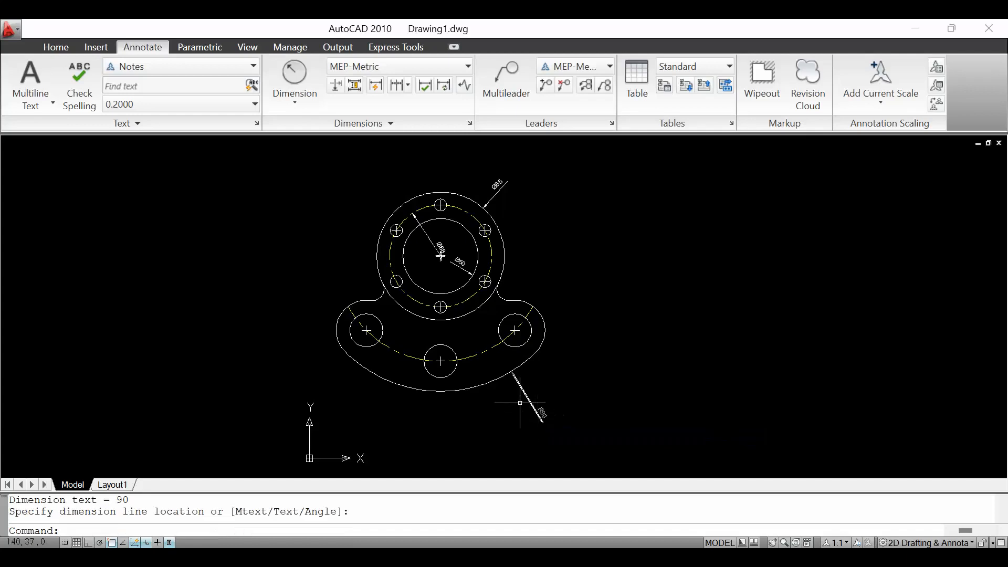
# Add a radius dimension to the yellow centre-line arc through the large holes, with its text just below the arc
pyautogui.press('Return')
pyautogui.click(486, 352)
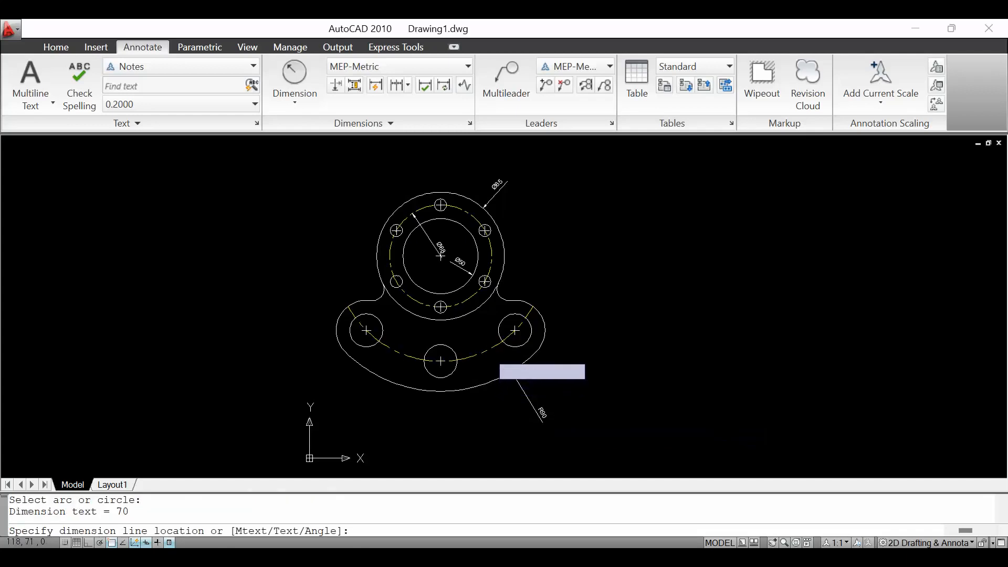
pyautogui.click(489, 370)
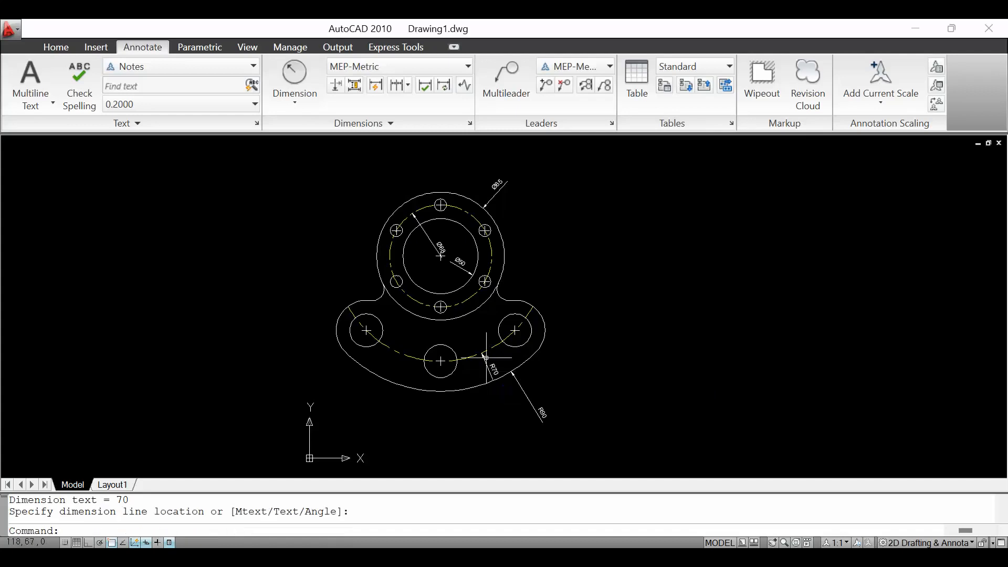
# Add a diameter dimension to the right large hole, with its text outside the plate at the upper right
pyautogui.click(303, 105)
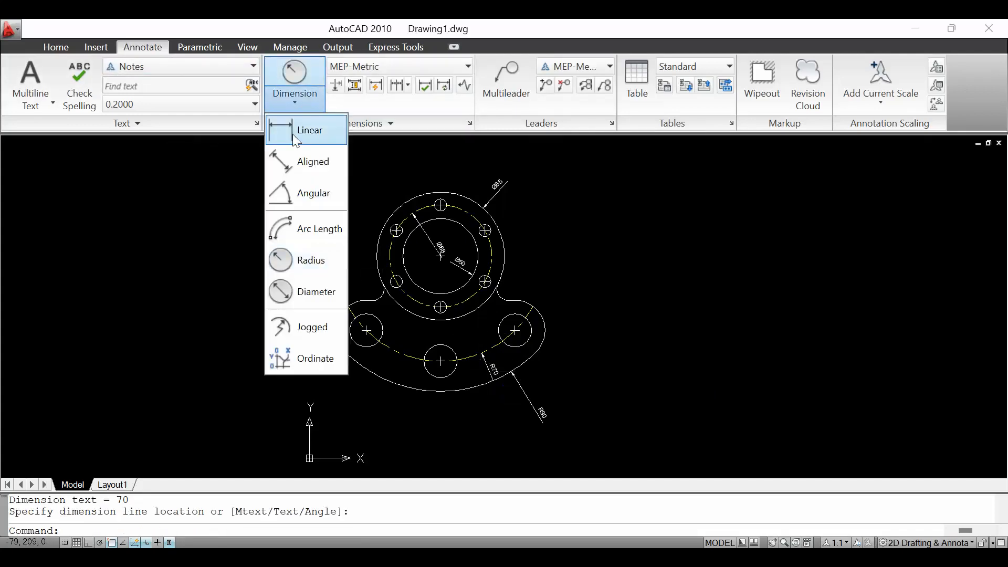
pyautogui.click(301, 290)
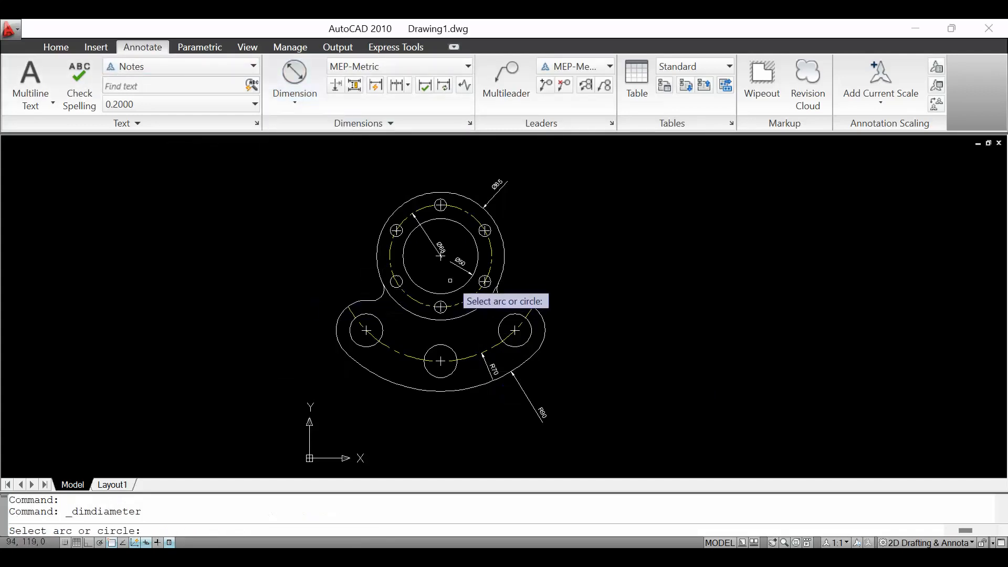
pyautogui.scroll(2, 470, 285)
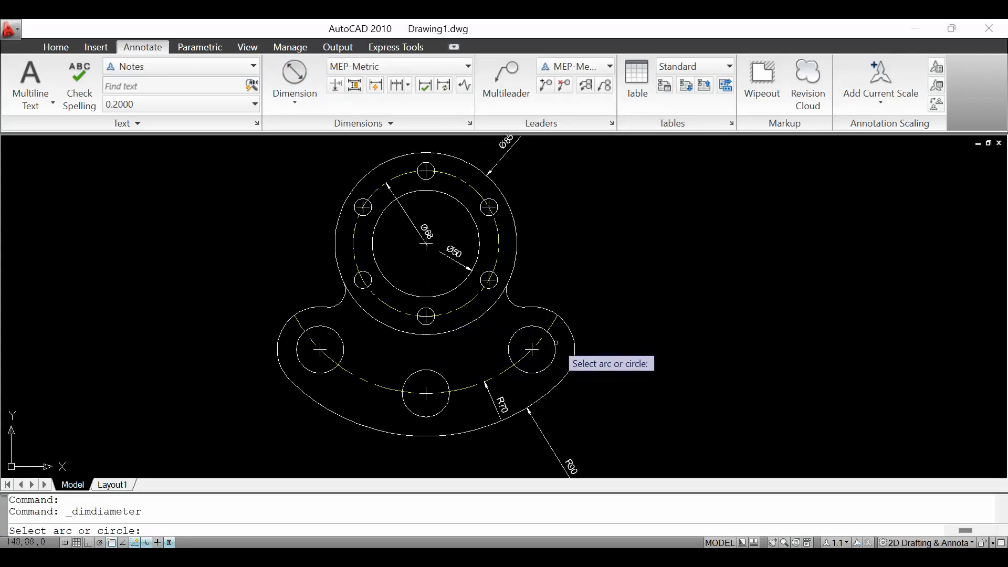
pyautogui.click(556, 345)
pyautogui.click(562, 345)
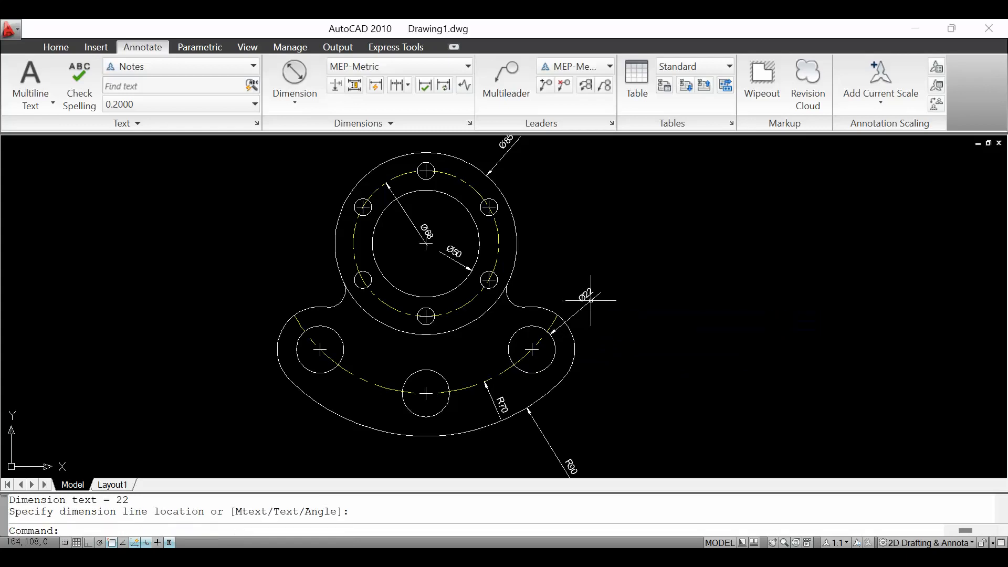
# Add a radius dimension to the plate's rounded right end arc, with its text outside to the right
pyautogui.click(291, 105)
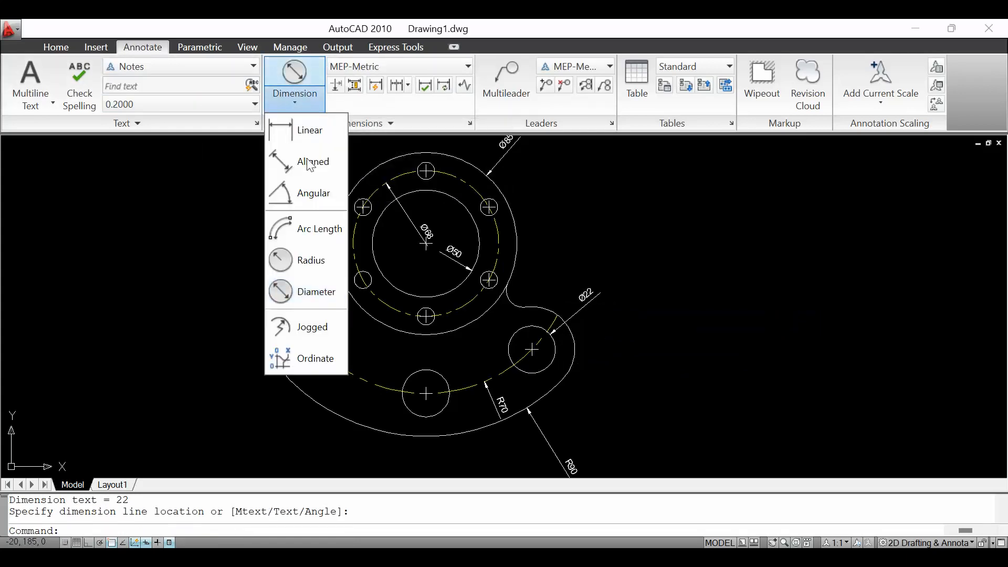
pyautogui.click(310, 261)
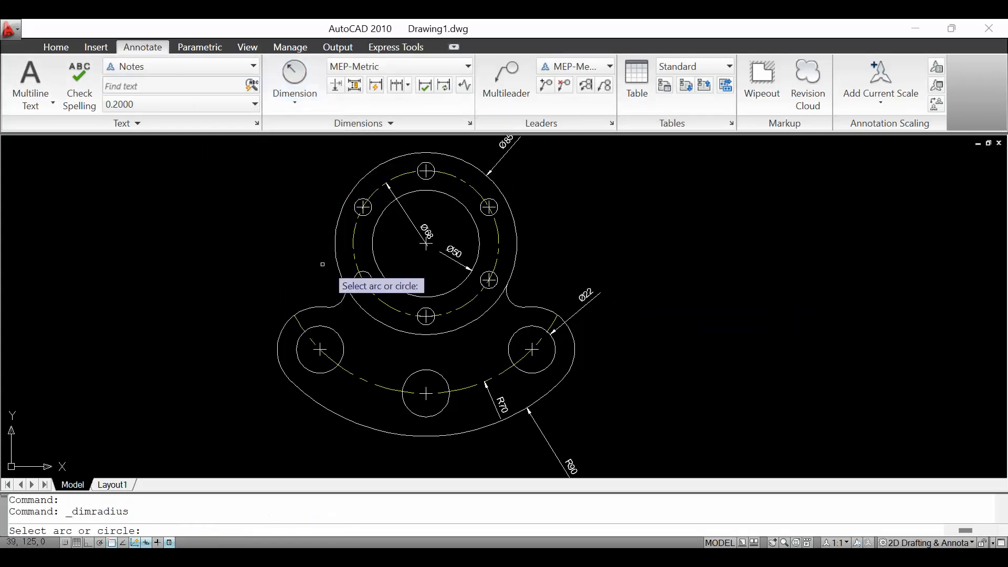
pyautogui.click(572, 334)
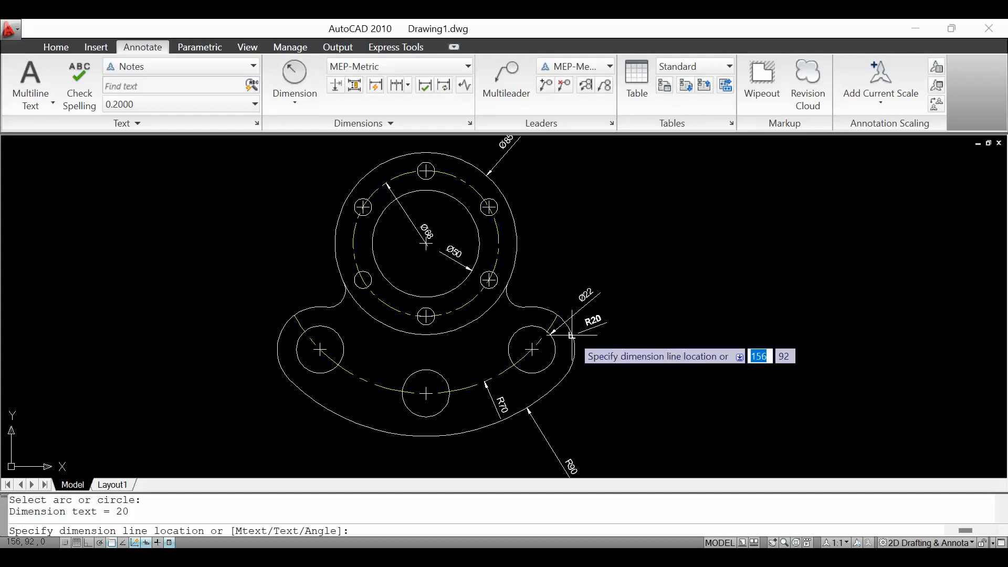
pyautogui.click(615, 334)
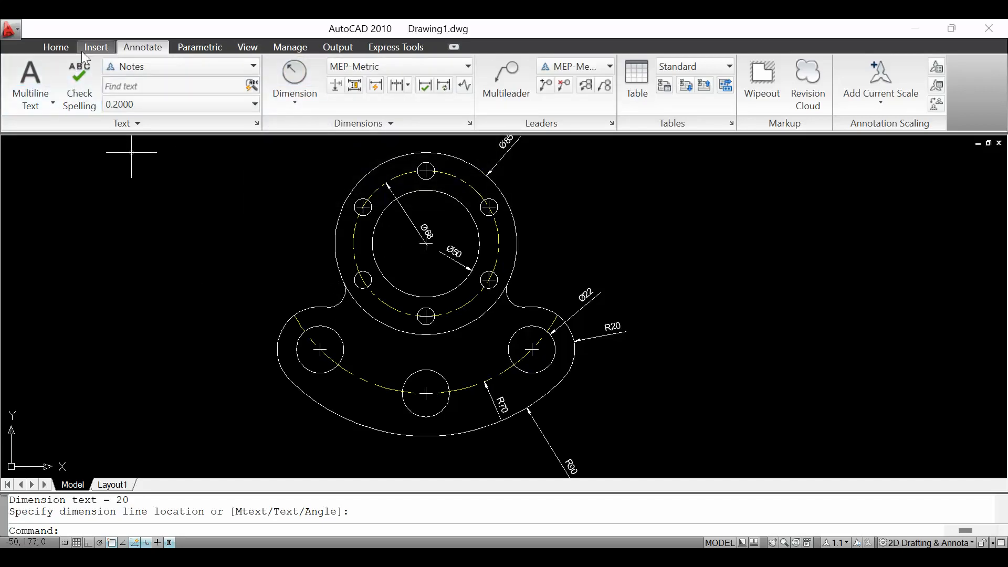
pyautogui.click(56, 47)
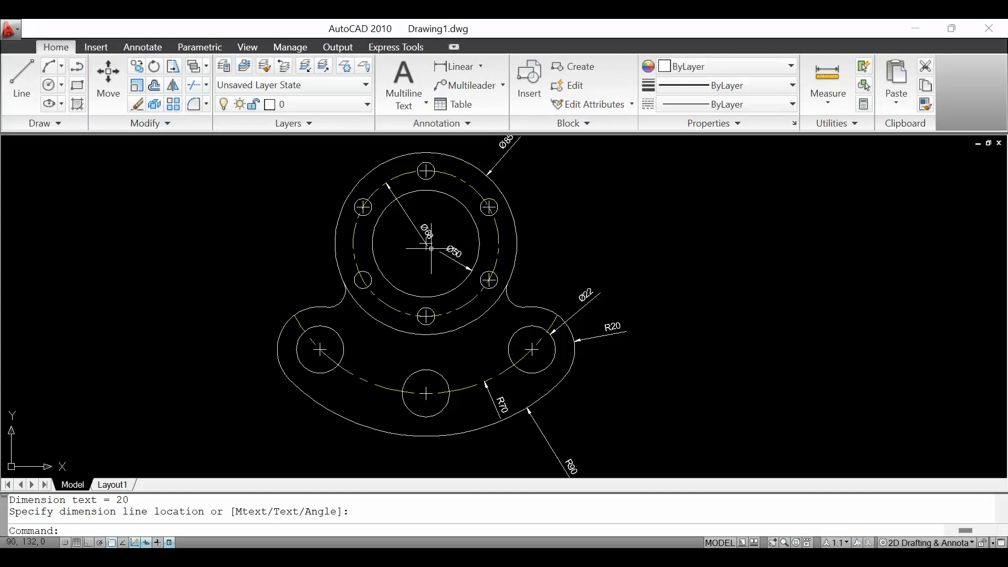
pyautogui.write('cen')
pyautogui.press('Return')
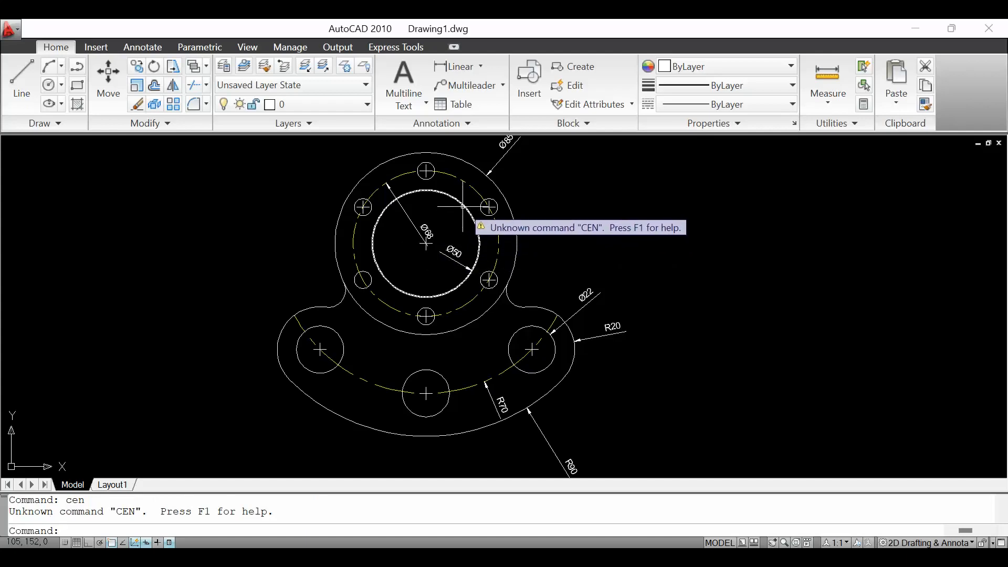
pyautogui.press('Escape')
pyautogui.press('Escape')
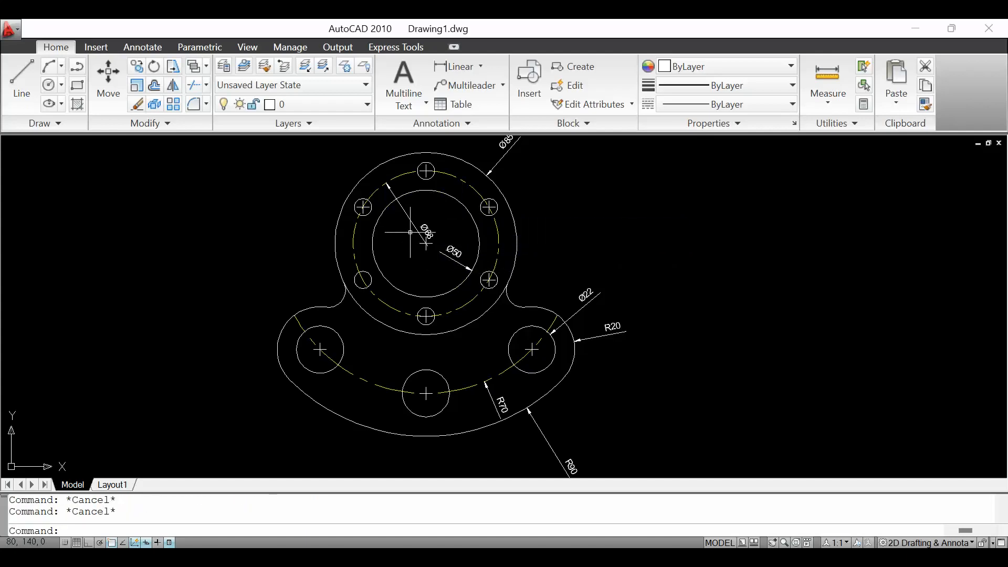
# Draw a vertical line from the hub's centre to the centre of the middle large hole, using the center object snap
pyautogui.write('l')
pyautogui.press('Return')
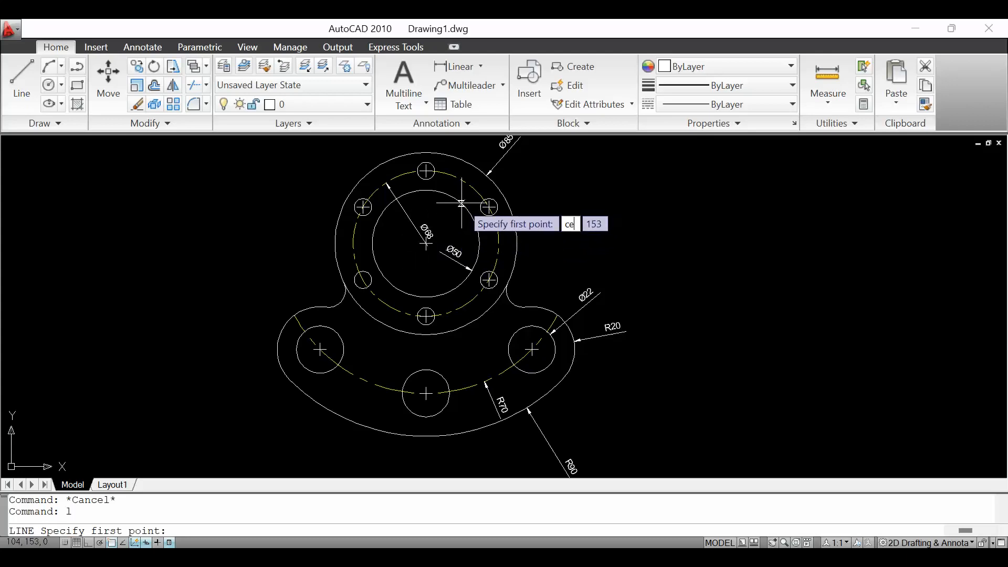
pyautogui.press('Return')
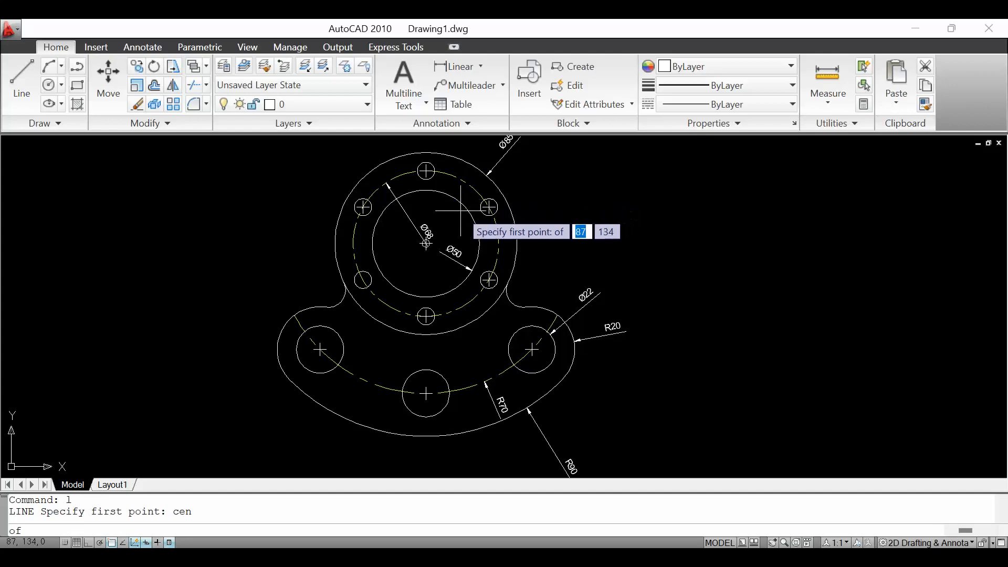
pyautogui.click(430, 240)
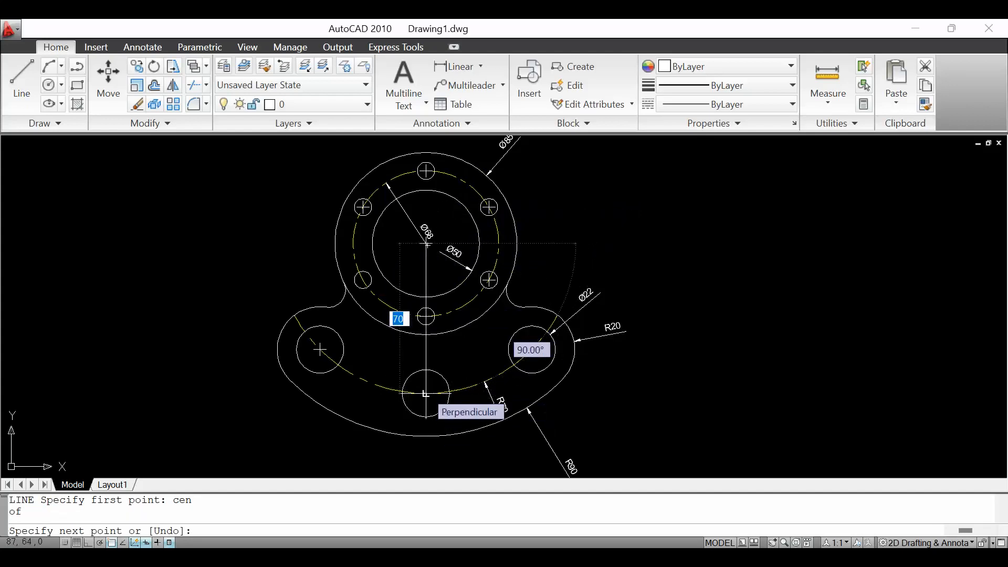
pyautogui.click(427, 392)
pyautogui.press('Escape')
# Draw a line from the hub's centre to the centre of the left large hole
pyautogui.press('Return')
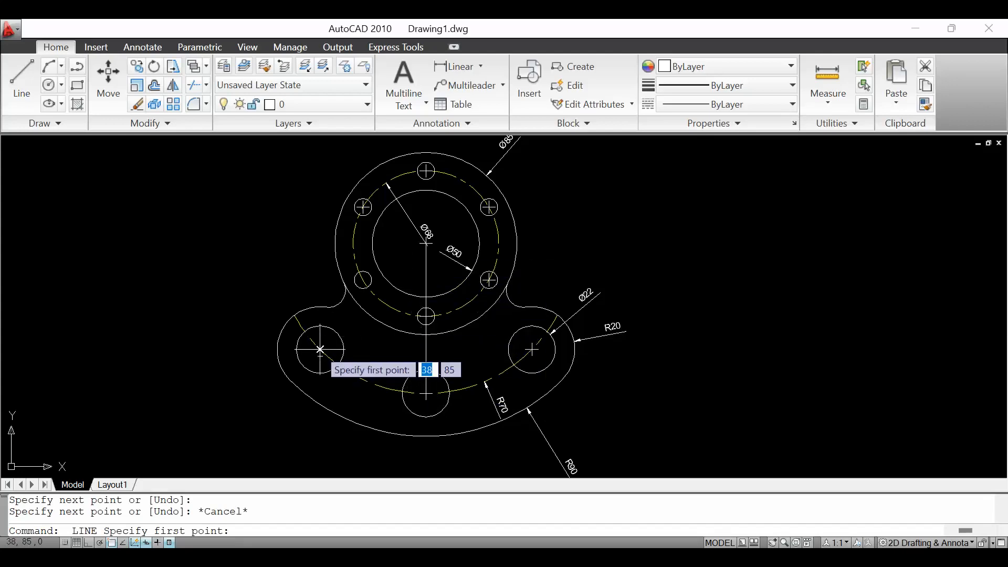
pyautogui.write('cen')
pyautogui.press('Return')
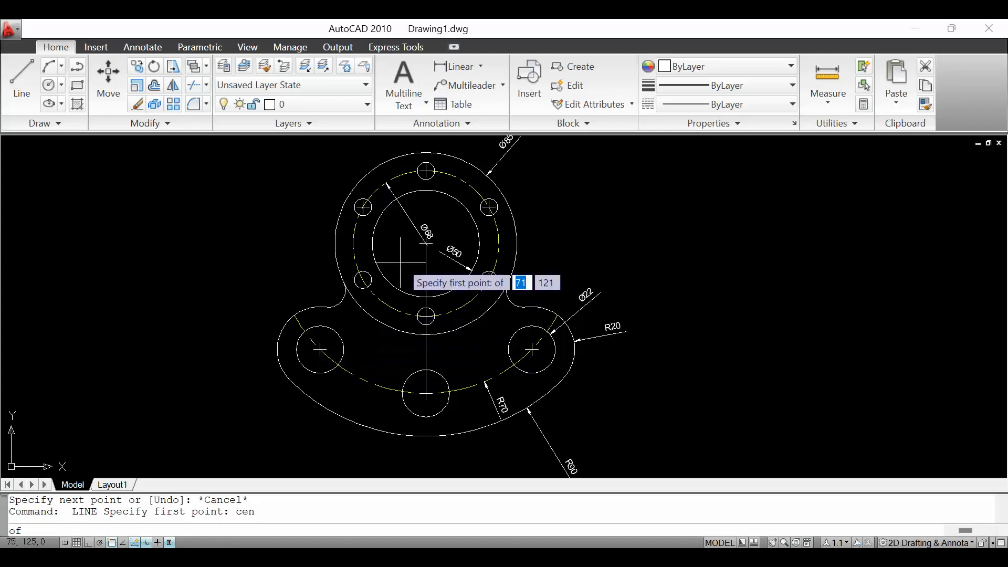
pyautogui.click(423, 243)
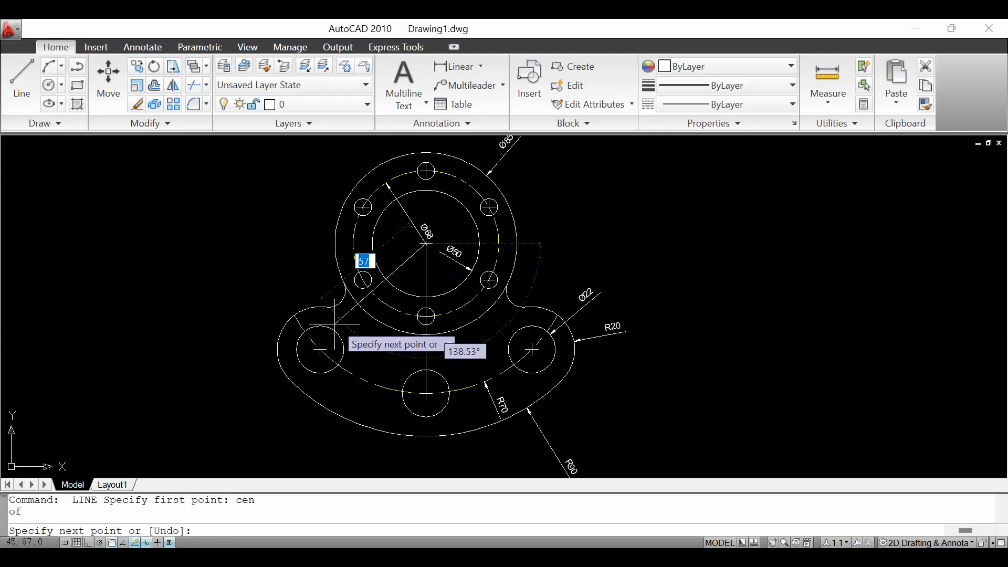
pyautogui.click(319, 349)
pyautogui.press('Escape')
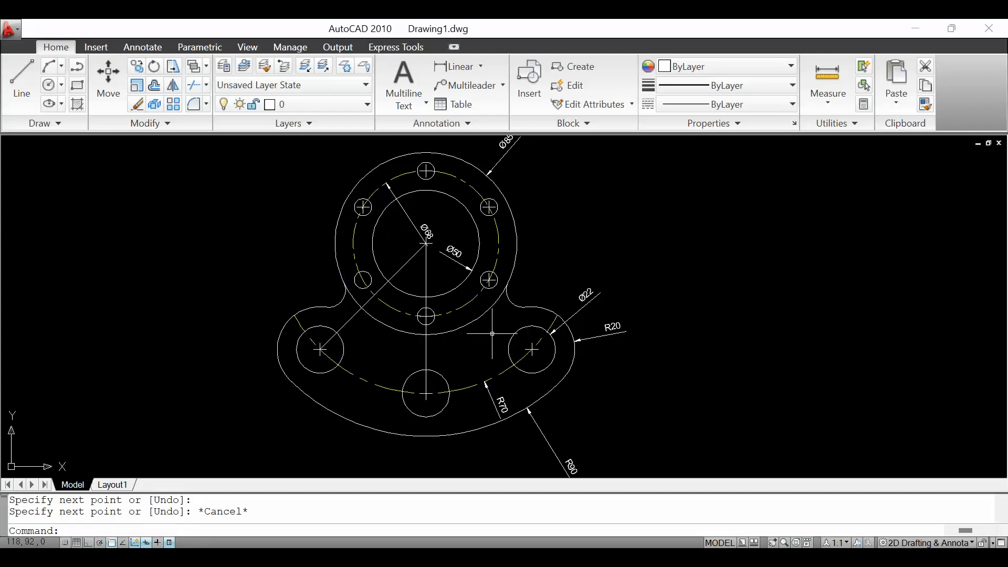
# Mirror the line to the left large hole about the vertical line through the hub's centre, keeping the source line
pyautogui.write('mirror')
pyautogui.press('Return')
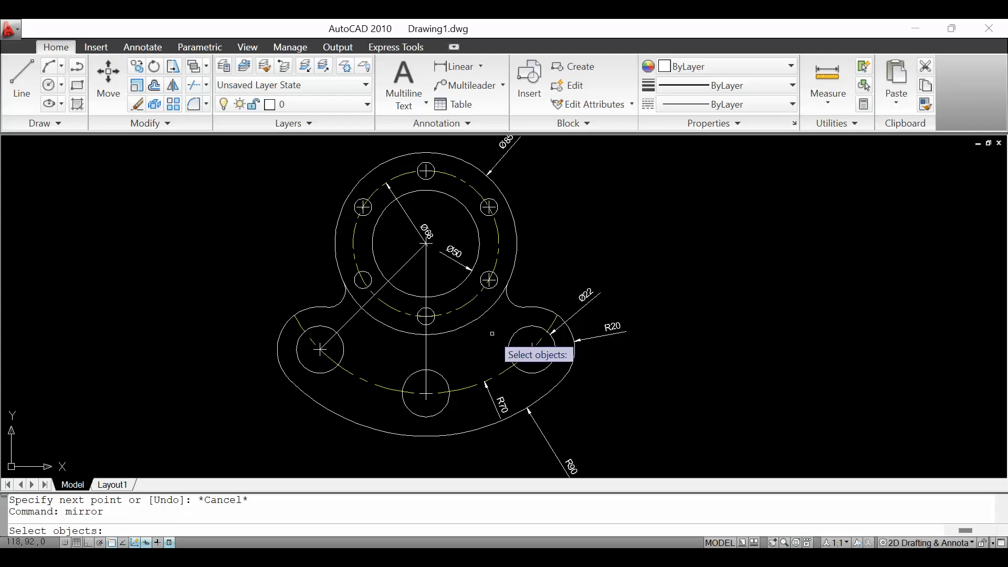
pyautogui.click(347, 321)
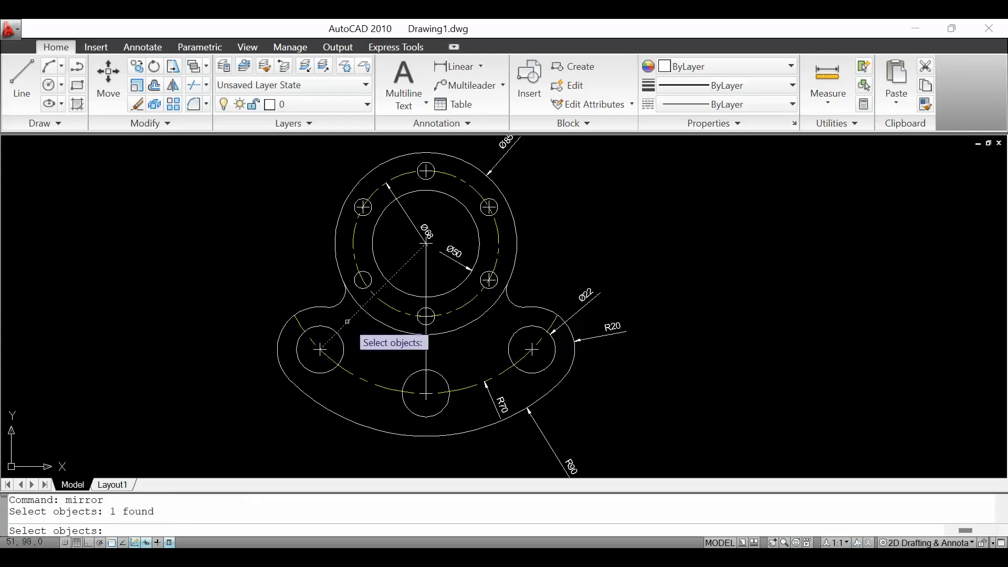
pyautogui.press('Return')
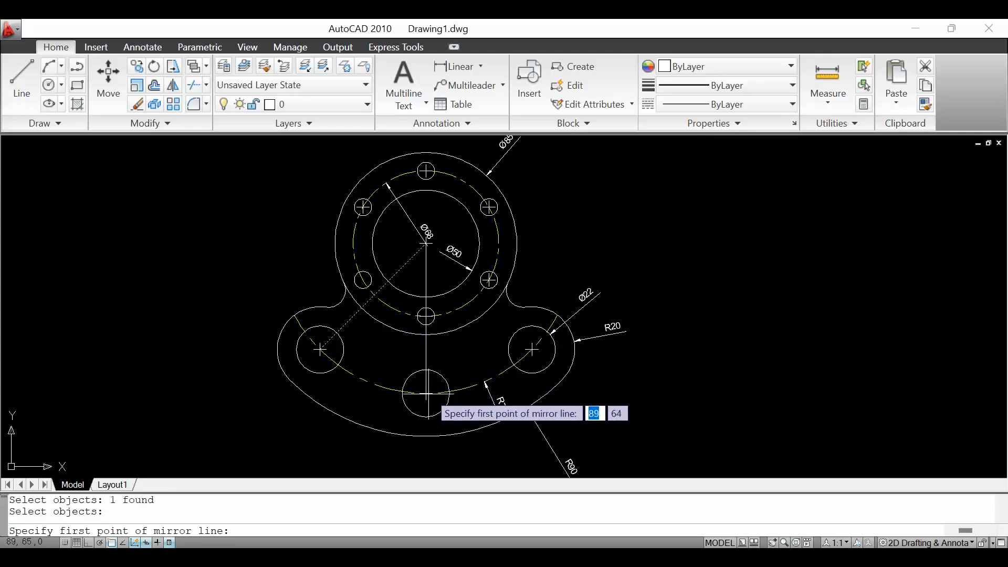
pyautogui.click(427, 393)
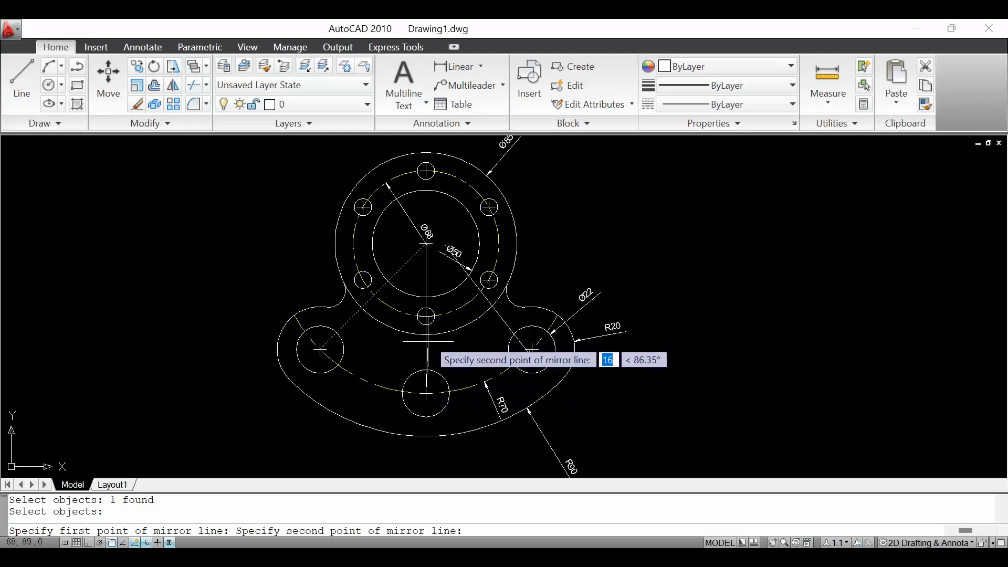
pyautogui.click(426, 243)
pyautogui.rightClick(425, 244)
pyautogui.click(447, 254)
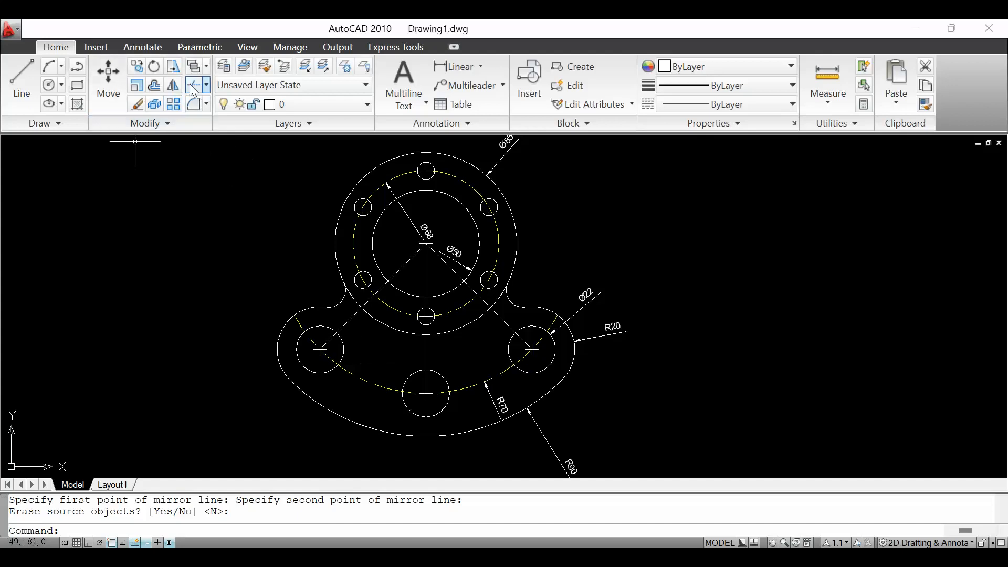
# Add an angular dimension between the line to the left large hole and the vertical line, with its arc just above the middle large hole
pyautogui.click(156, 48)
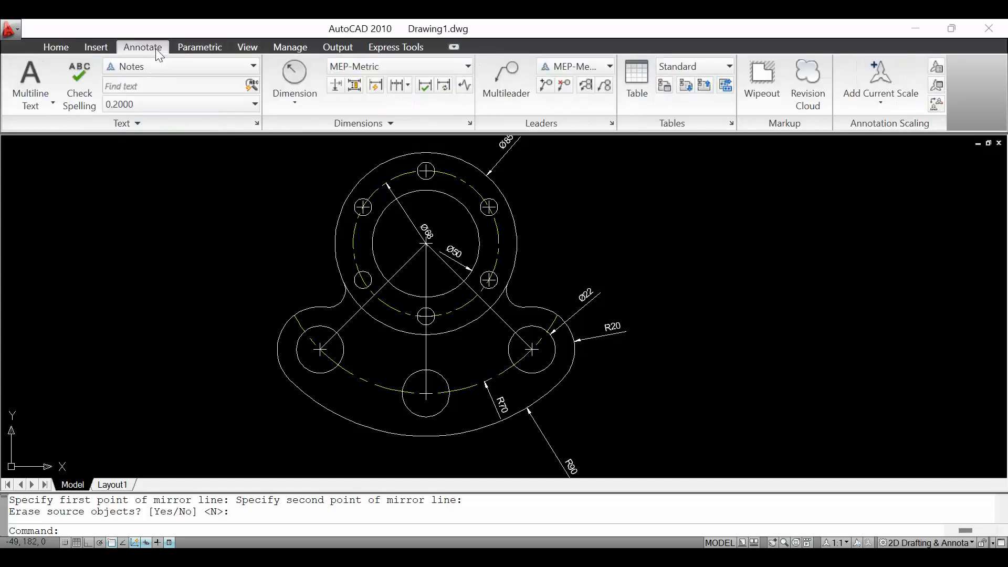
pyautogui.click(297, 103)
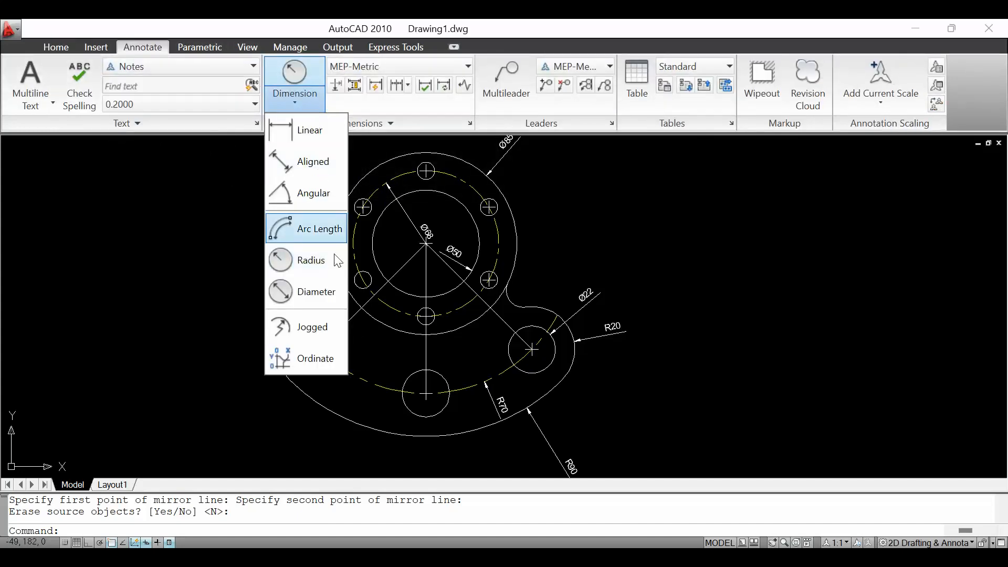
pyautogui.click(326, 194)
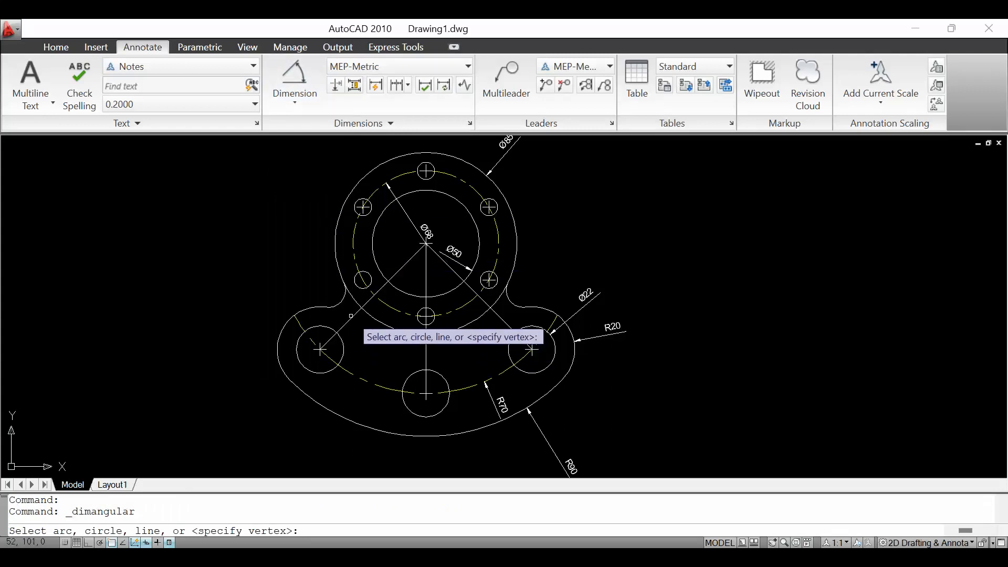
pyautogui.click(349, 320)
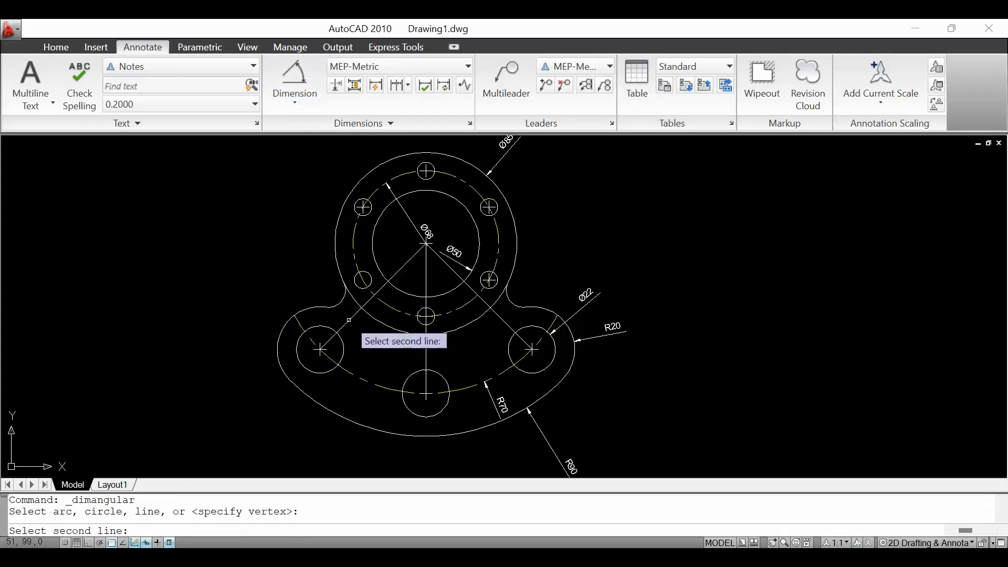
pyautogui.click(426, 354)
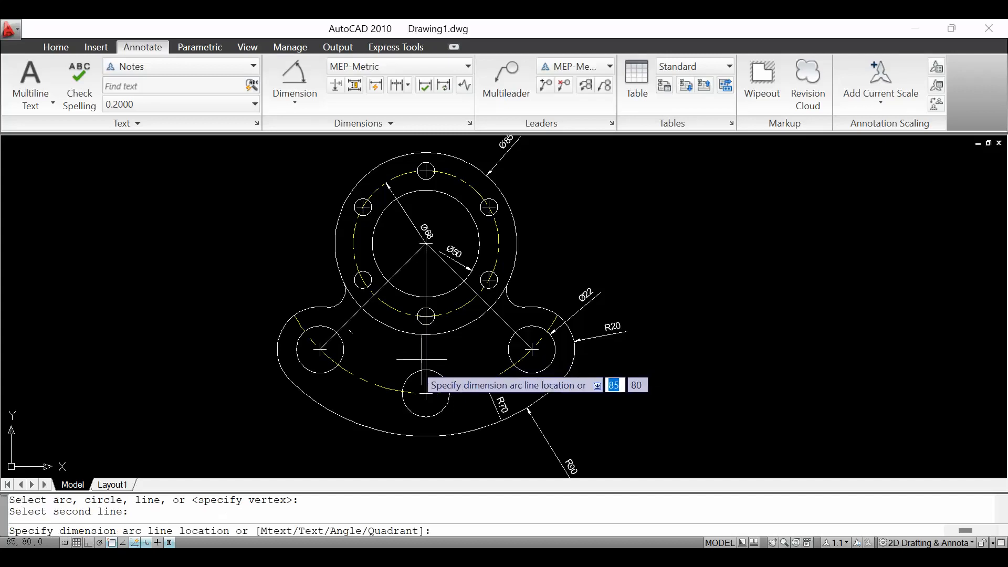
pyautogui.click(382, 349)
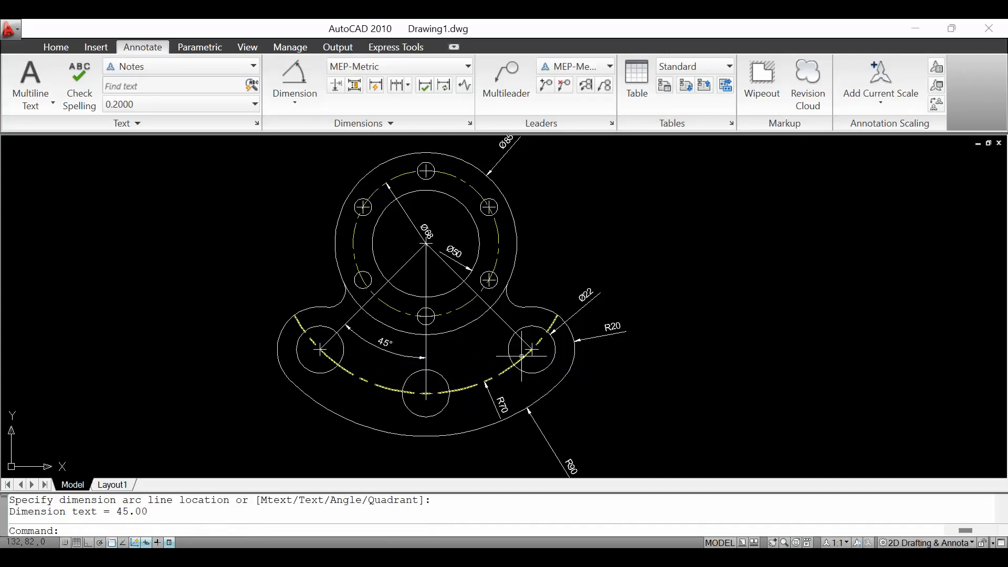
# Add an angular dimension between the vertical line and the line to the right large hole, aligned with the left angular dimension
pyautogui.press('Return')
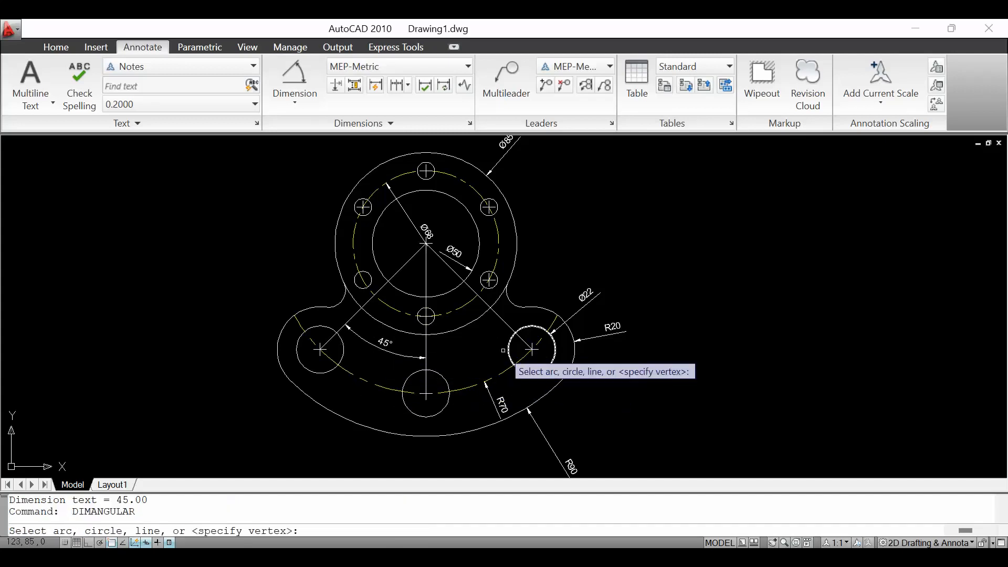
pyautogui.click(428, 350)
pyautogui.click(499, 318)
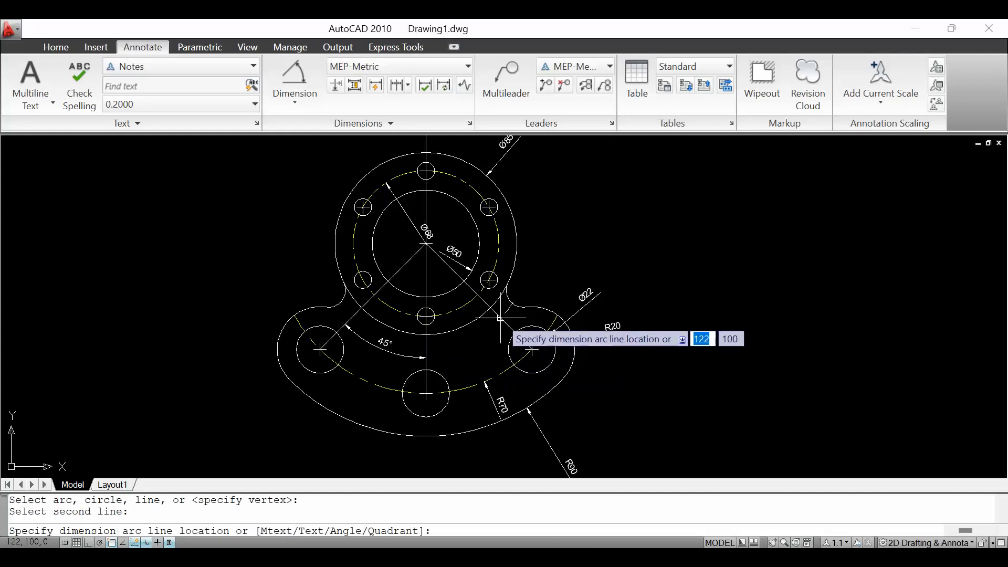
pyautogui.click(469, 350)
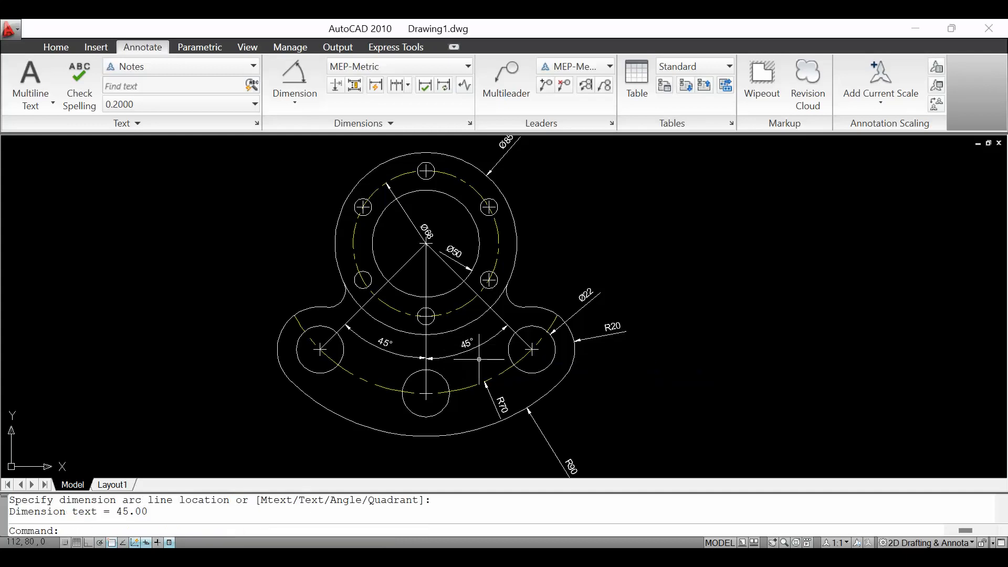
# Add a diameter dimension to the hub's upper-right small hole, replace its text with "Ø8 6 Holes", and place it outside to the upper right
pyautogui.click(298, 99)
pyautogui.click(300, 291)
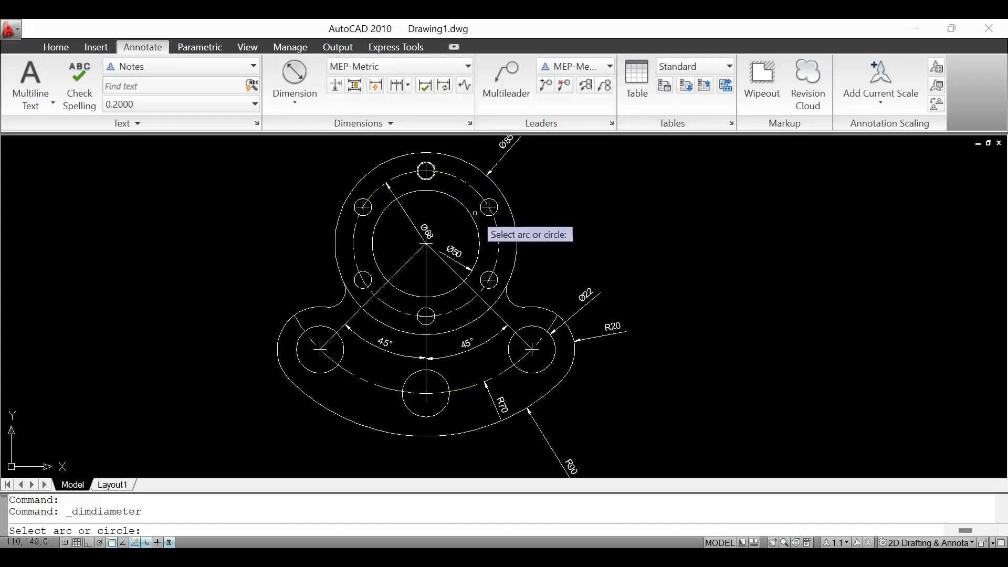
pyautogui.scroll(2, 498, 209)
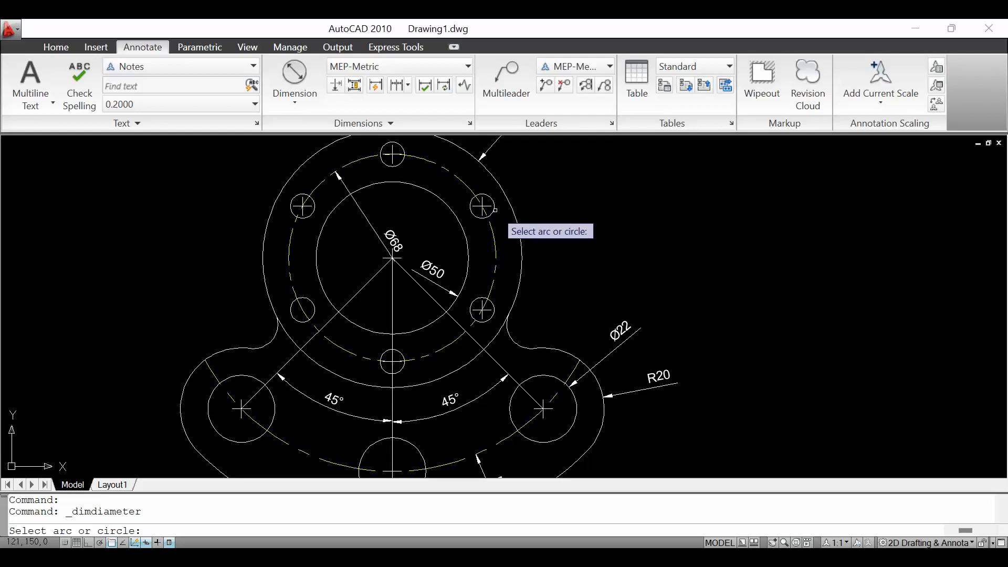
pyautogui.click(492, 210)
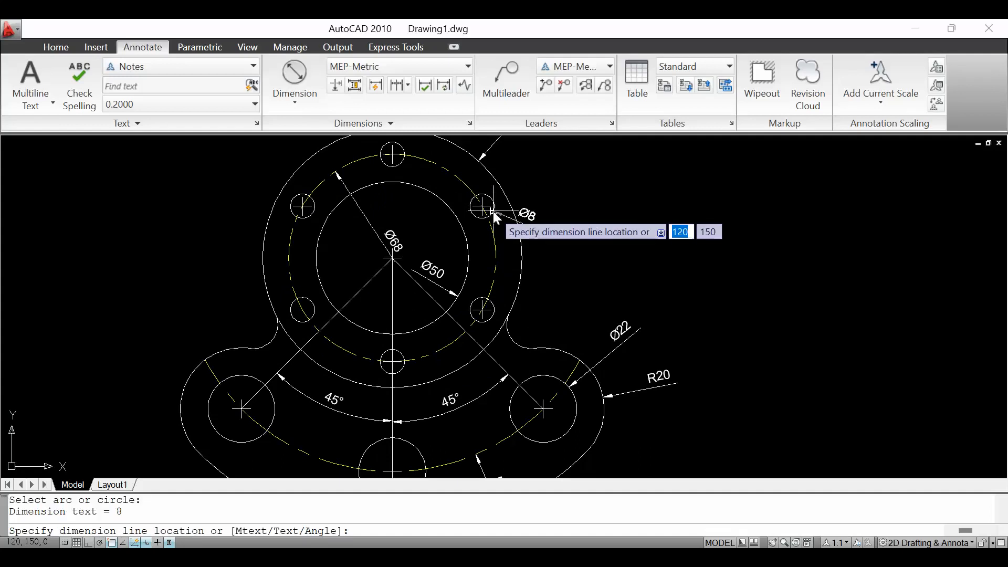
pyautogui.rightClick(493, 211)
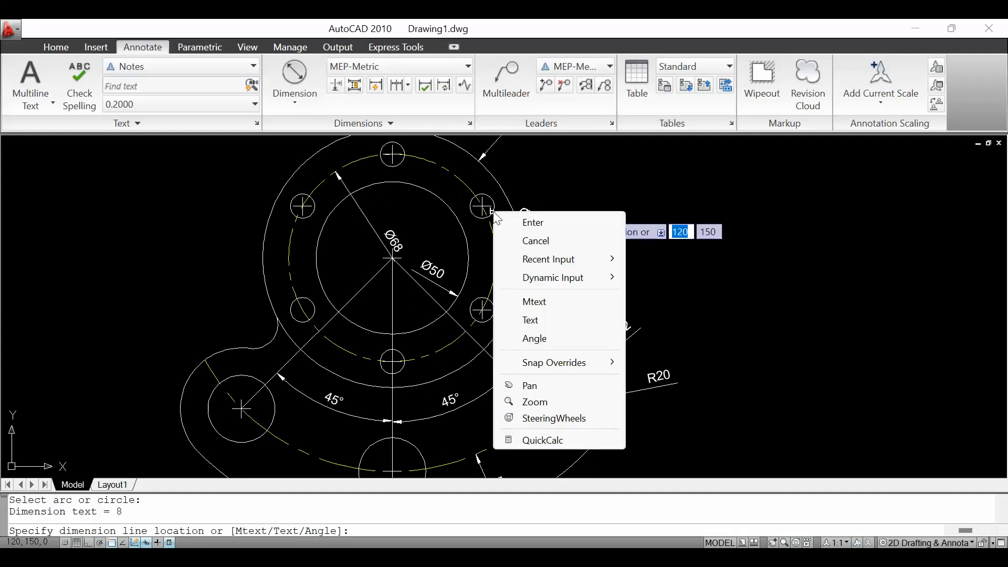
pyautogui.click(550, 301)
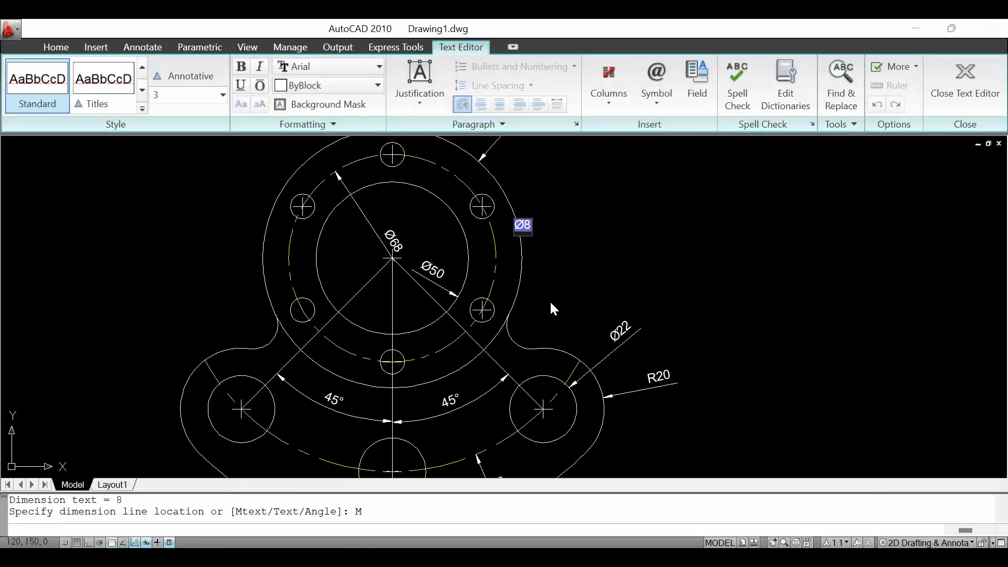
pyautogui.write('%%')
pyautogui.write('c')
pyautogui.write('8 Ø8')
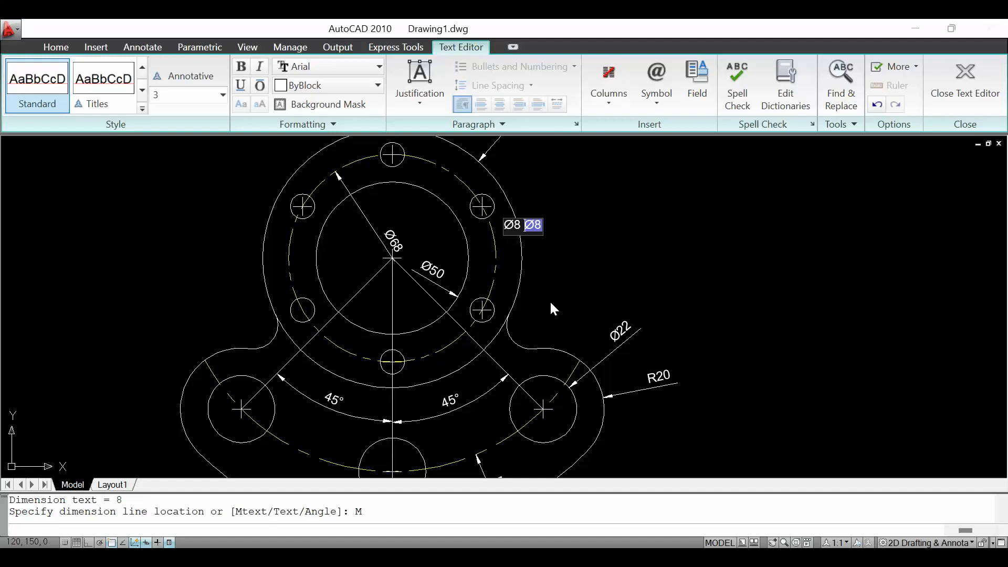
pyautogui.write('6 Ho')
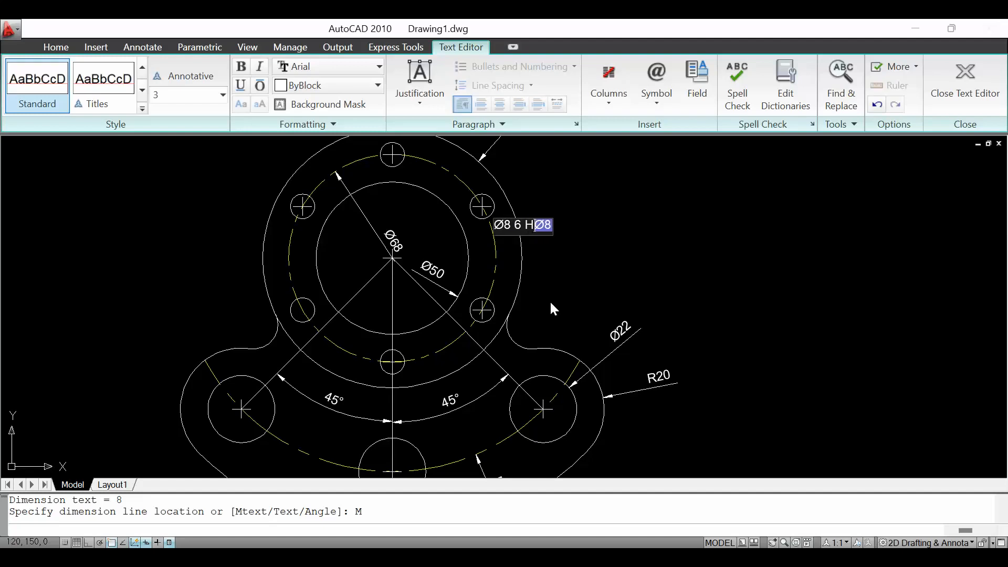
pyautogui.write('les')
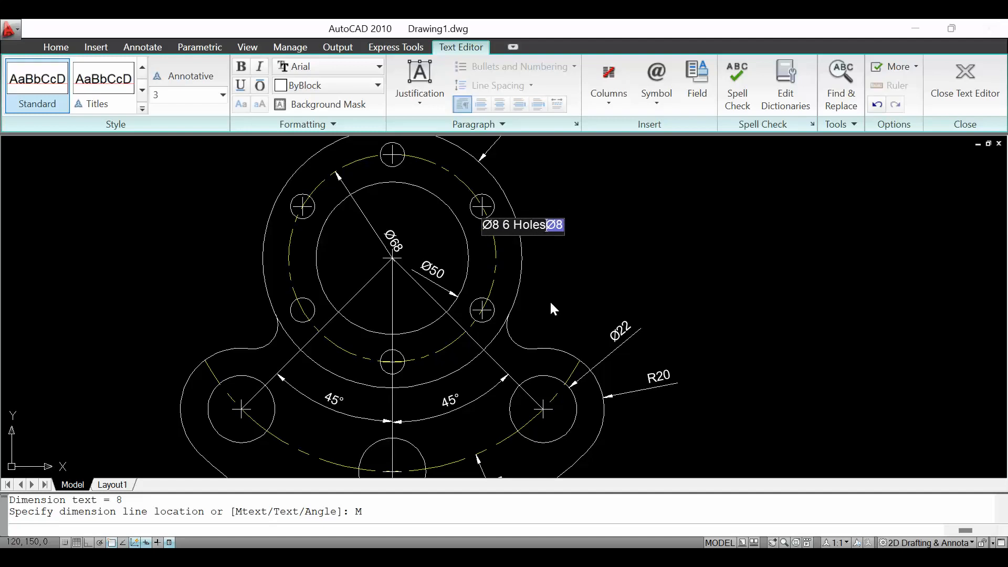
pyautogui.press('Delete')
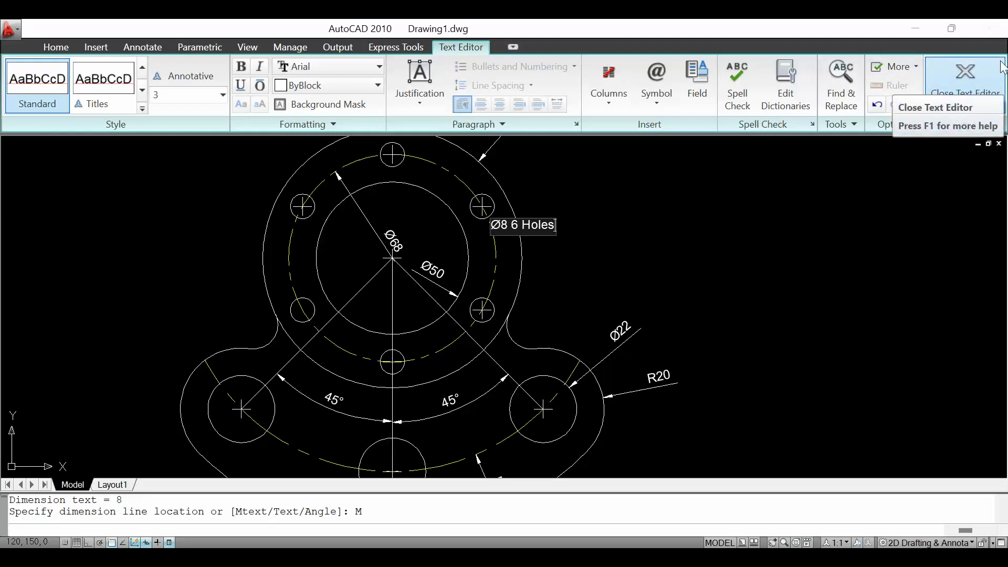
pyautogui.click(973, 80)
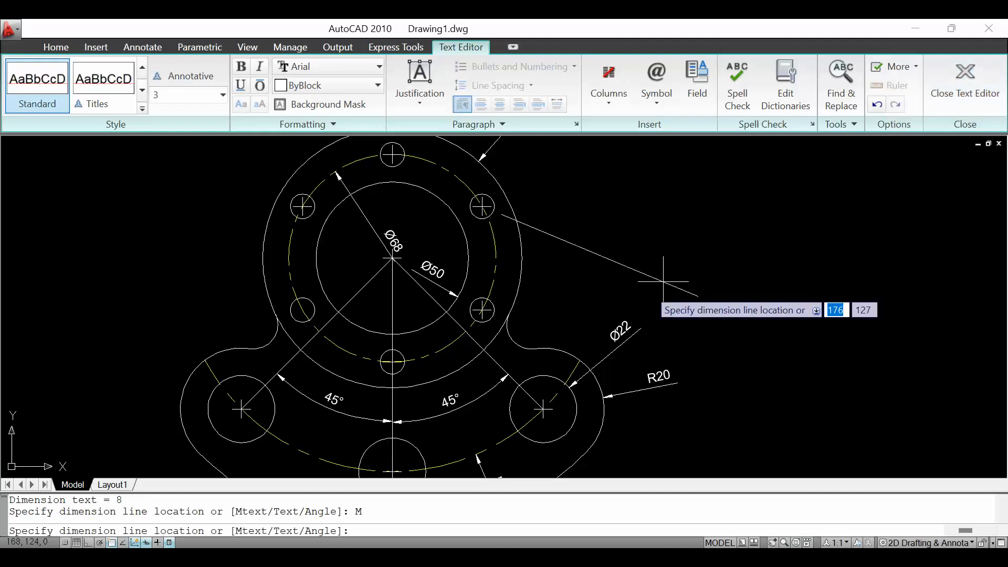
pyautogui.scroll(-2, 610, 292)
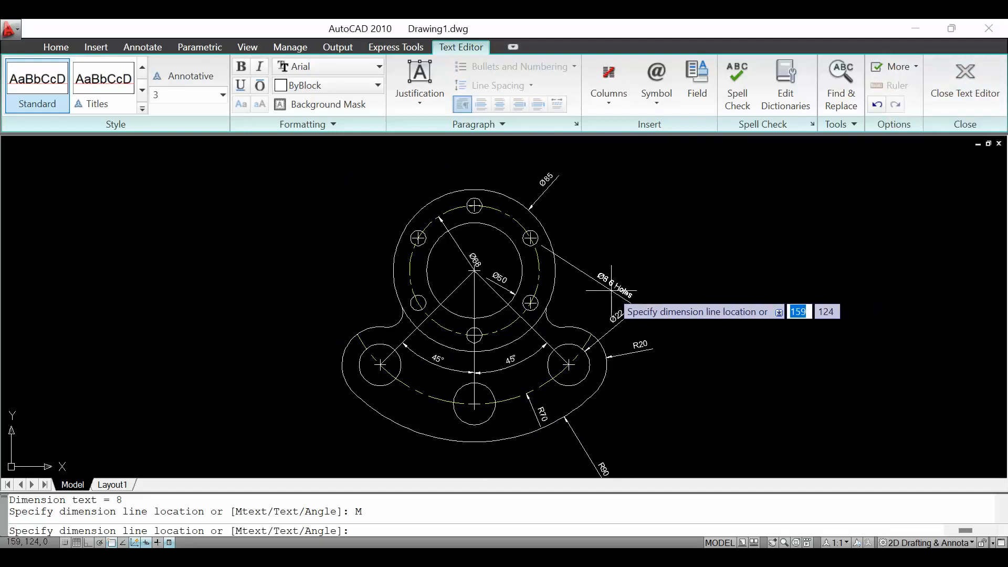
pyautogui.click(589, 213)
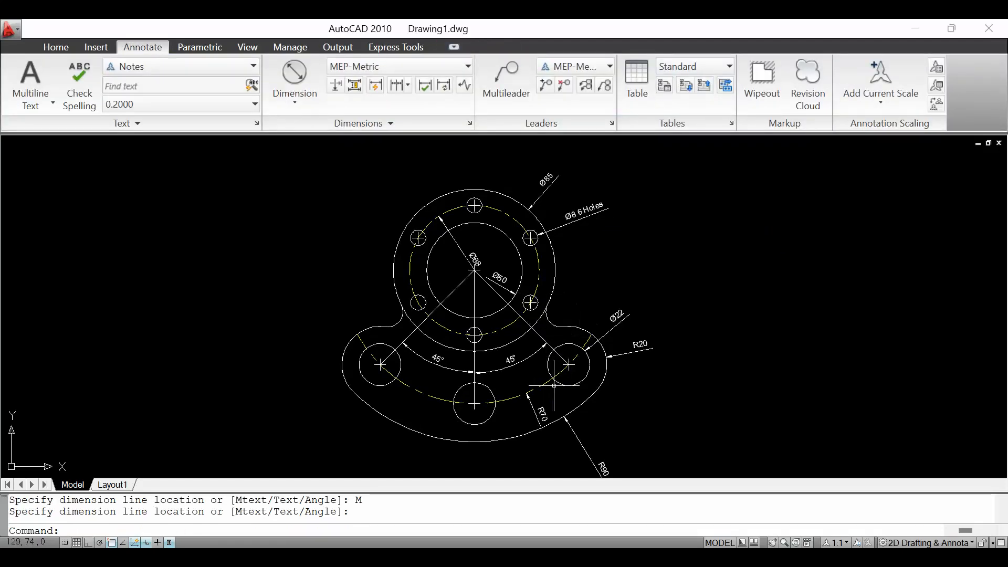
# Zoom with a window that frames the whole dimensioned part
pyautogui.scroll(2, 546, 422)
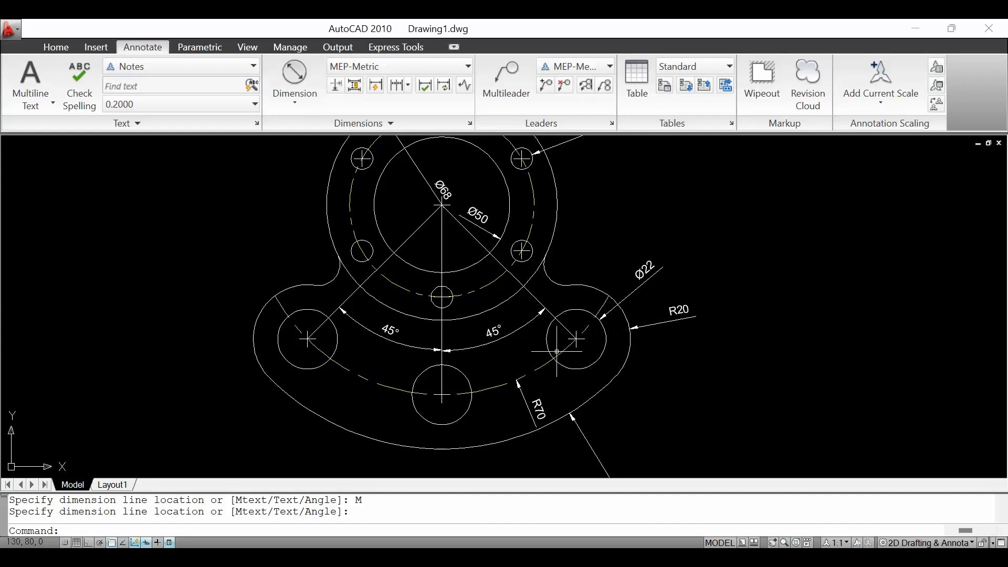
pyautogui.scroll(-2, 557, 351)
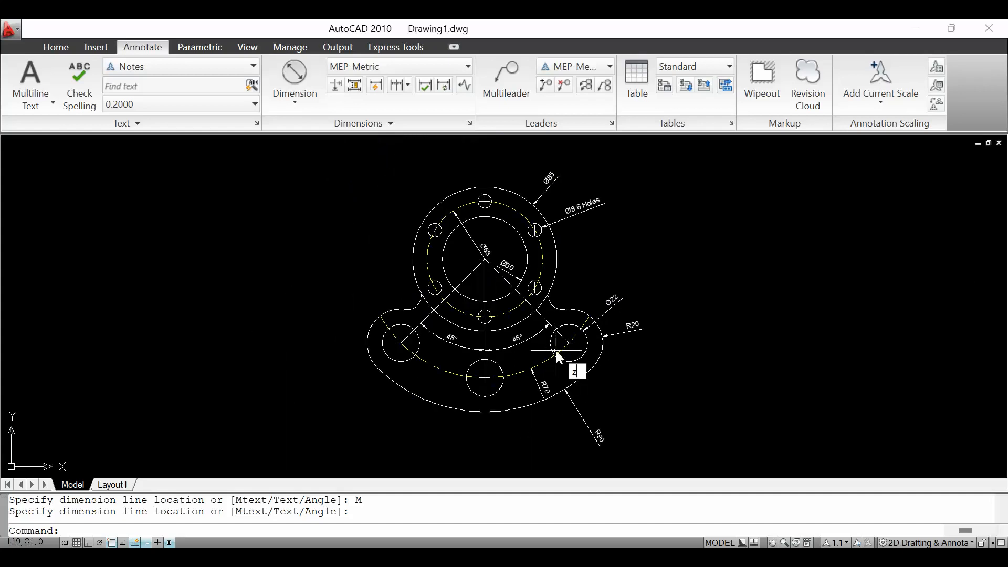
pyautogui.press('Return')
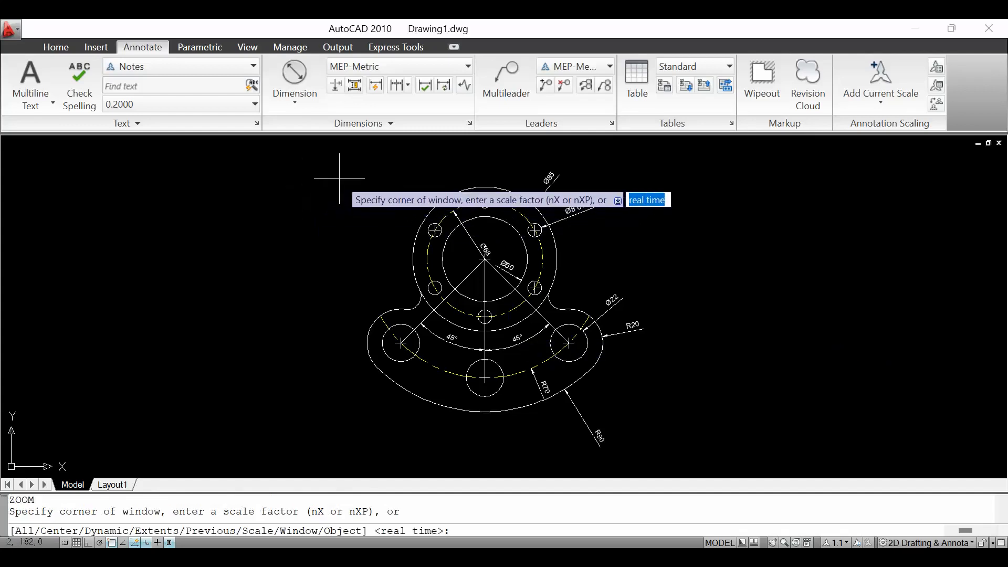
pyautogui.click(347, 164)
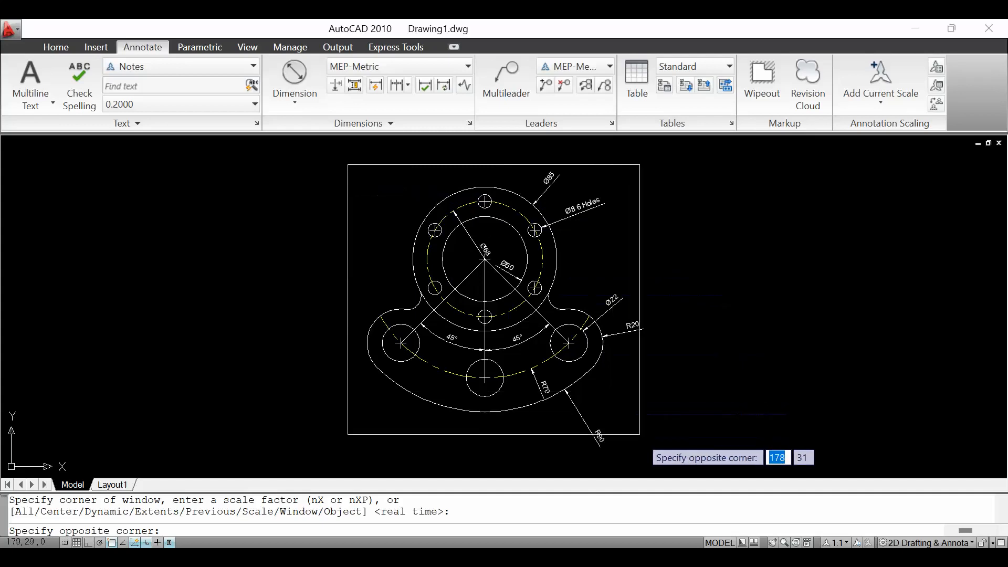
pyautogui.click(651, 462)
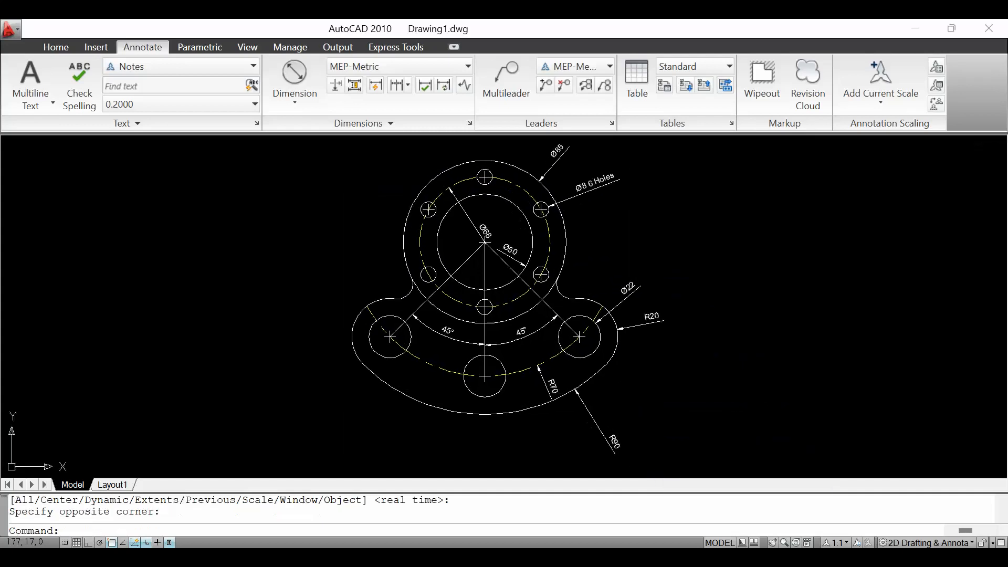